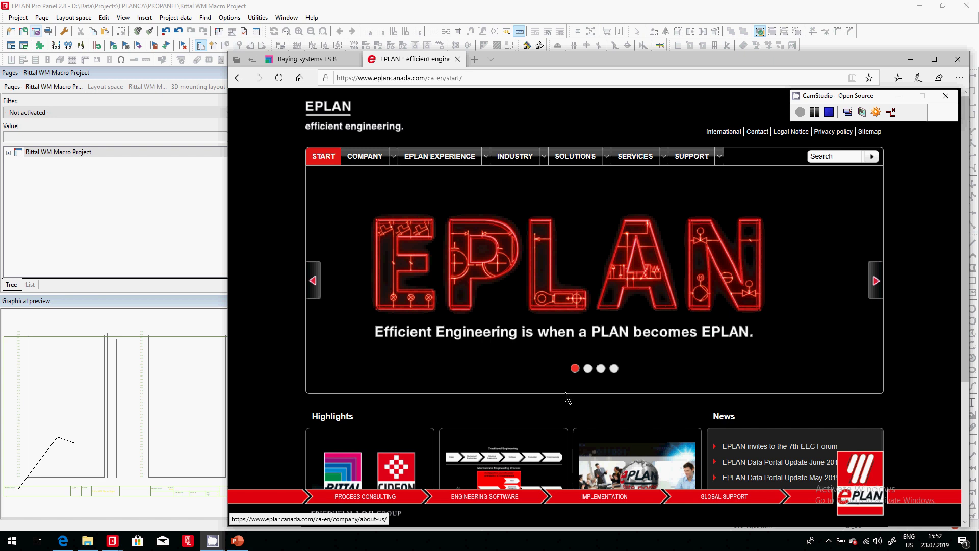
# - Show slide 2 of the EPLAN homepage carousel, then bring the PowerPoint deck to the front
pyautogui.click(588, 368)
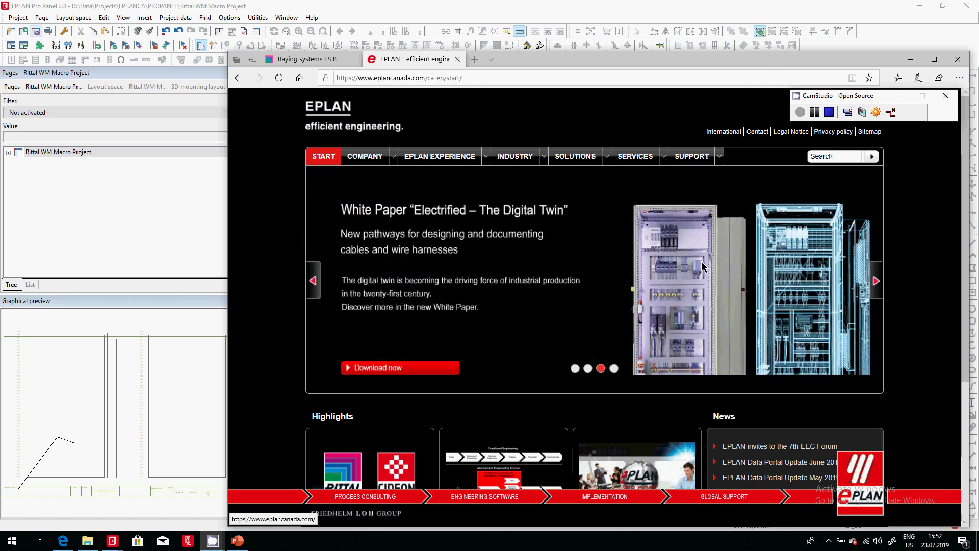
pyautogui.click(239, 543)
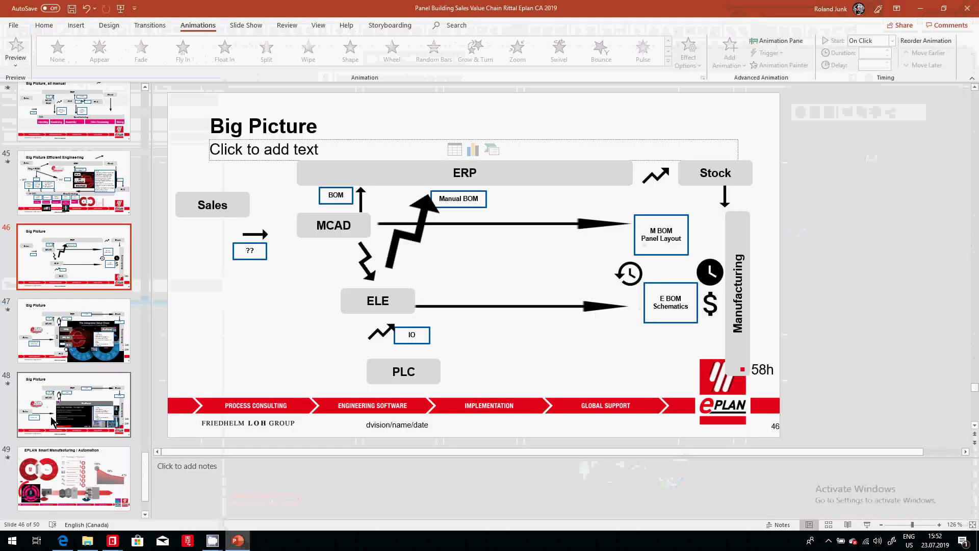
# - Go to slide 47 of the Panel Building Sales Value Chain deck
pyautogui.click(73, 358)
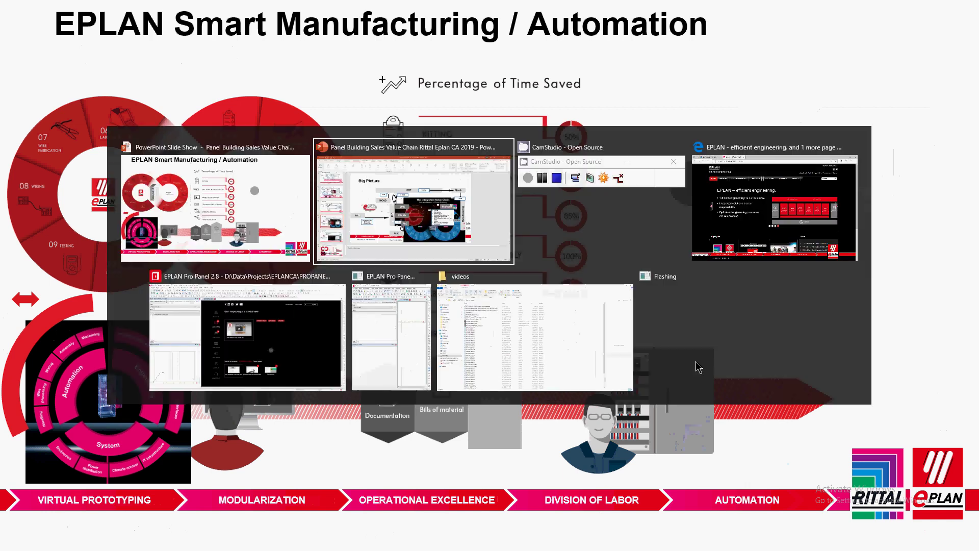
# - Switch to EPLAN and start new project 'Rittal 2019 07 22' from the NFPA_Bas008.zw9 template
pyautogui.hotkey('alt', 'Tab')
pyautogui.hotkey('alt', 'Tab')
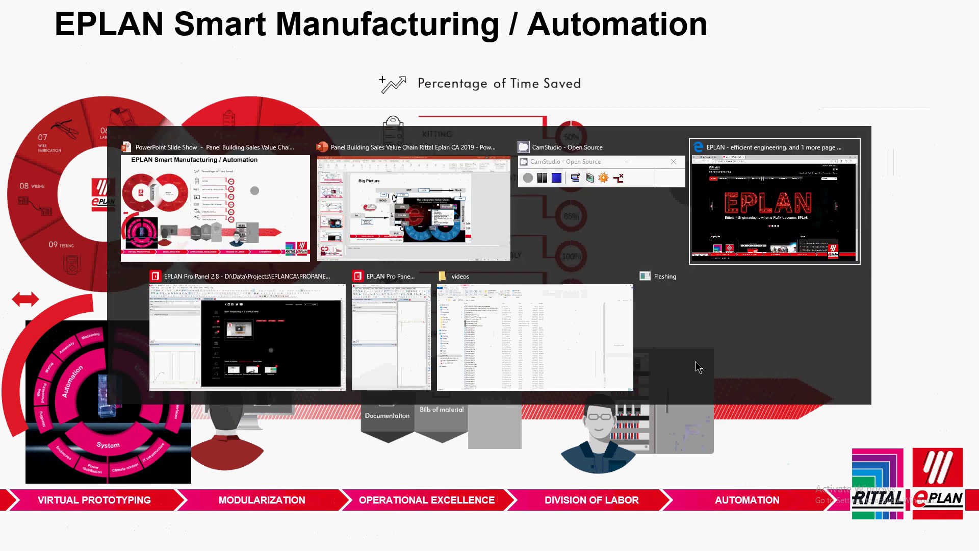
pyautogui.hotkey('alt', 'Tab')
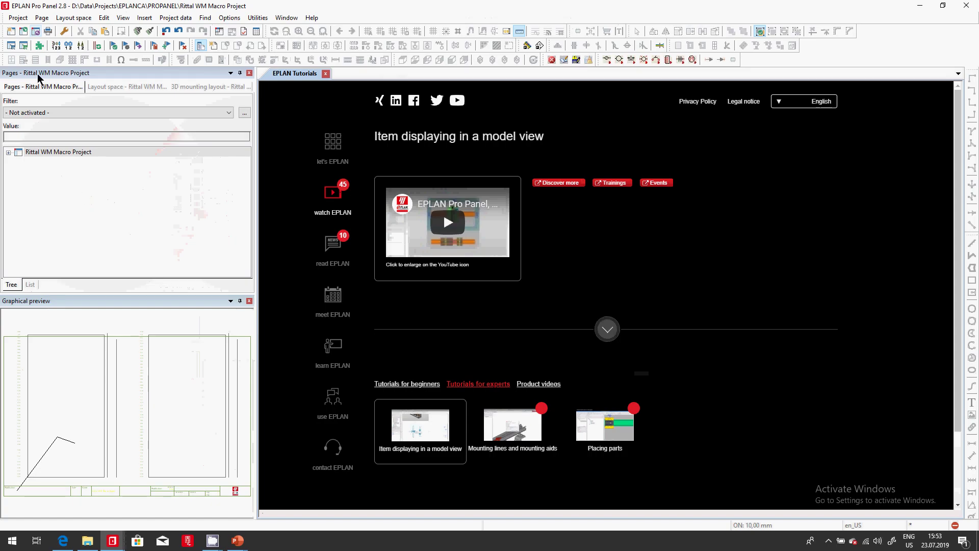
pyautogui.click(11, 31)
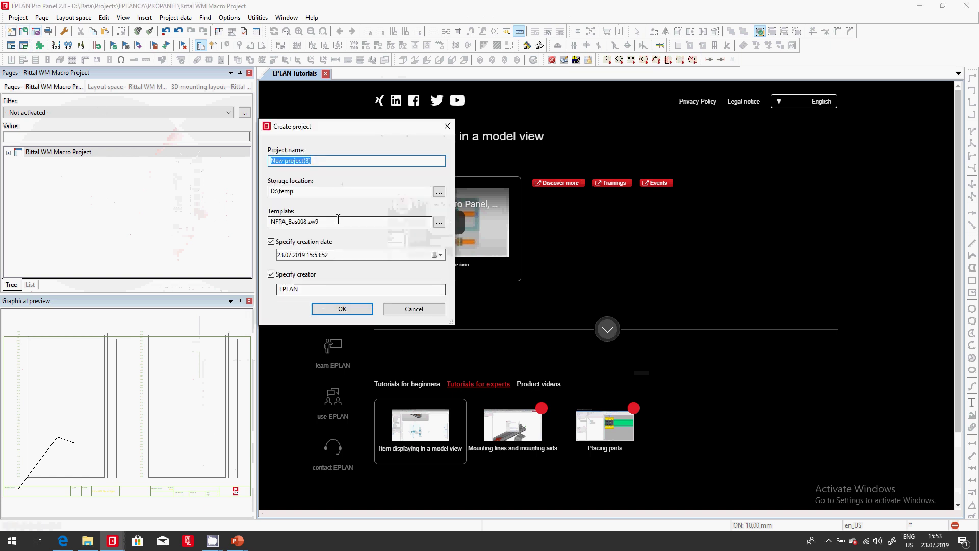
pyautogui.write('Rittal')
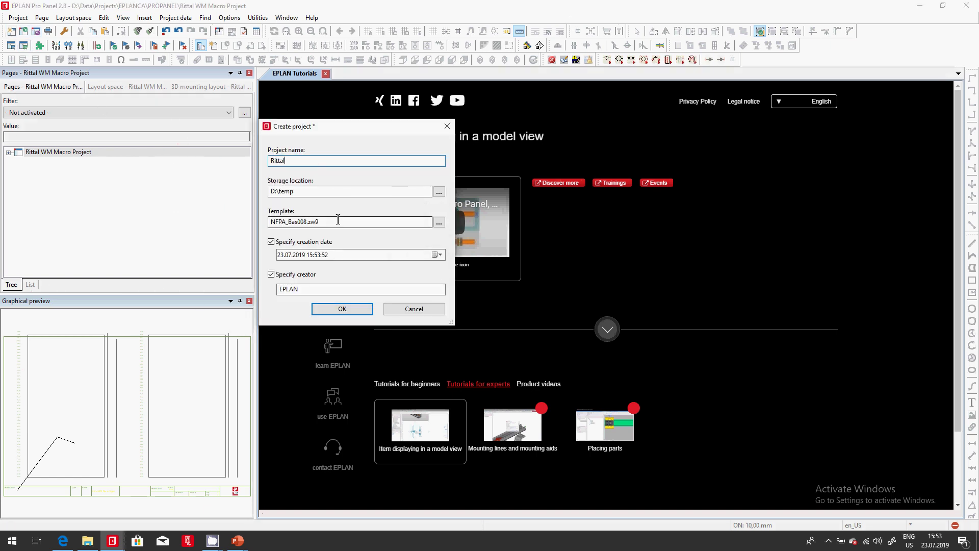
pyautogui.write(' 2019 07 22')
pyautogui.click(338, 220)
pyautogui.doubleClick(338, 219)
pyautogui.click(338, 220)
pyautogui.click(341, 309)
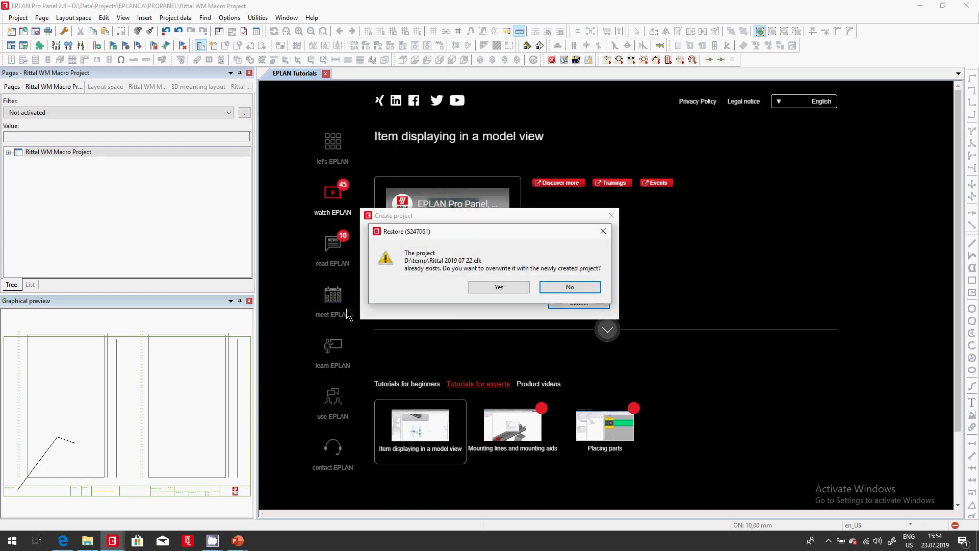
# - Overwrite the existing copy, update master data and parts, and accept the project properties
pyautogui.click(511, 287)
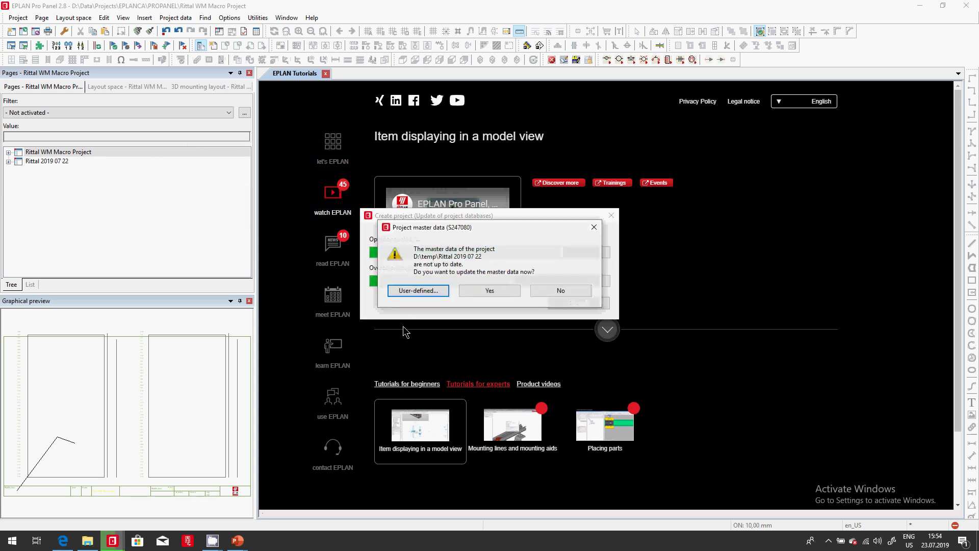
pyautogui.click(489, 290)
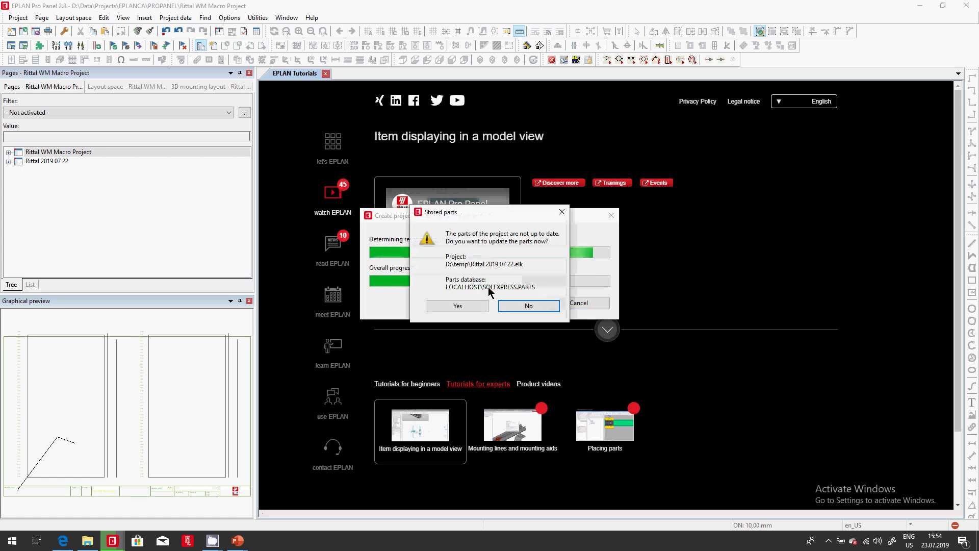
pyautogui.click(473, 302)
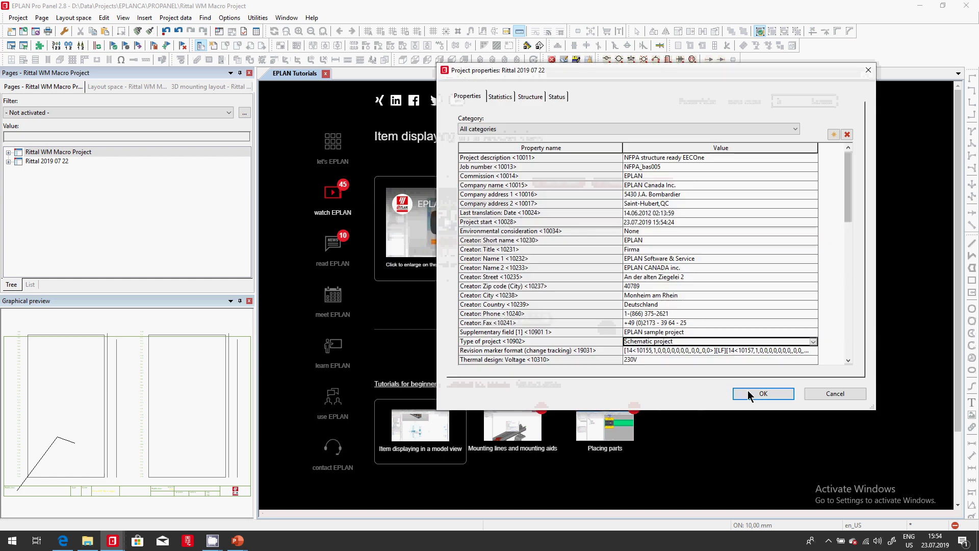
pyautogui.click(750, 392)
# - Show Rittal 2019 07 22's layout spaces and open layout space 1 with its 3D cabinet
pyautogui.click(49, 162)
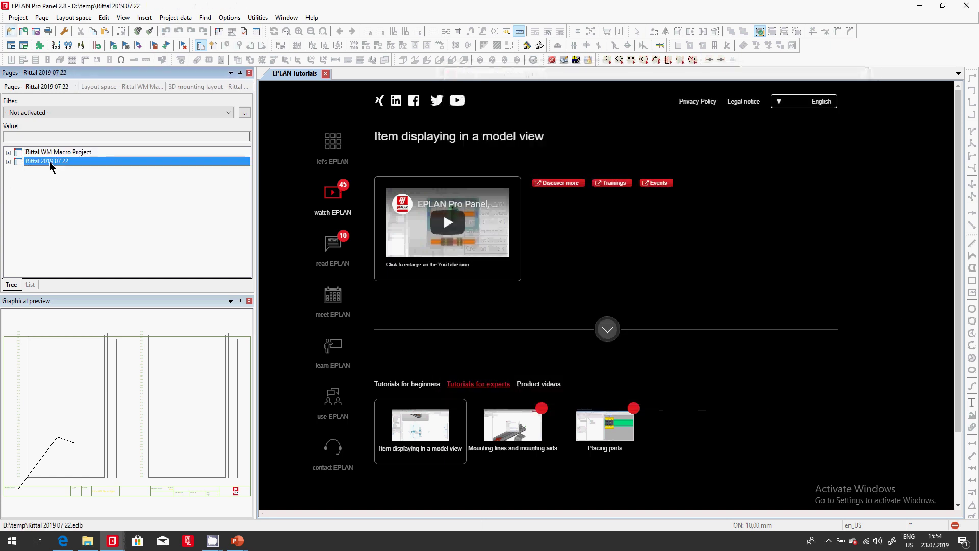
pyautogui.click(110, 86)
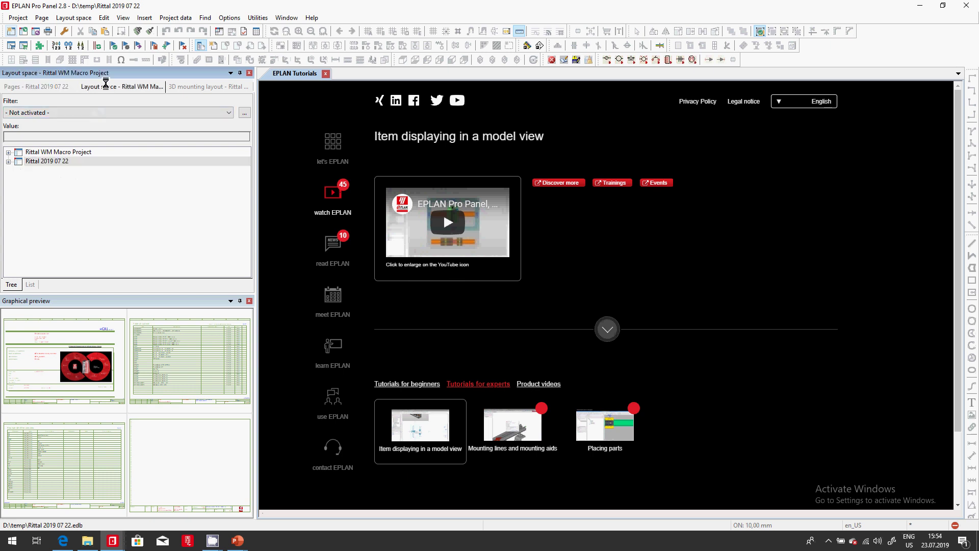
pyautogui.click(53, 162)
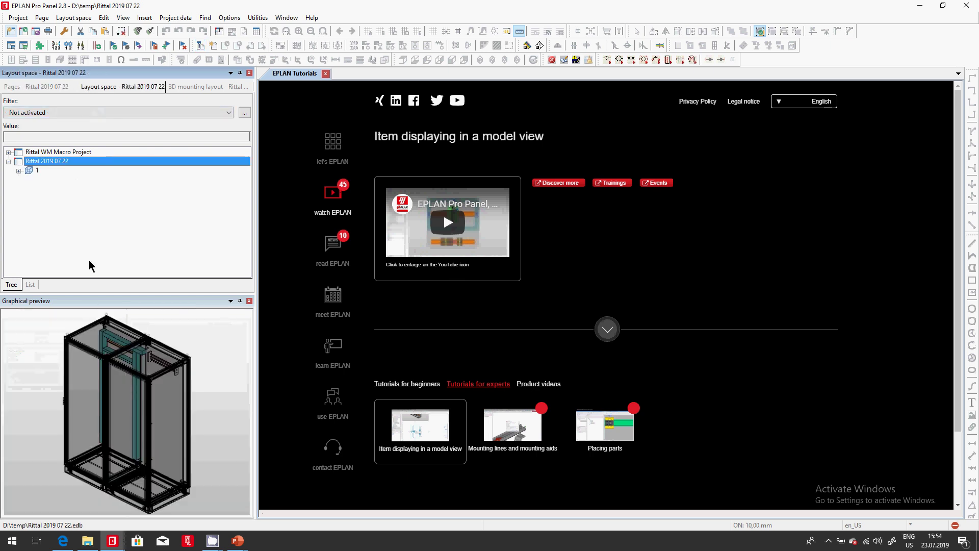
pyautogui.click(121, 437)
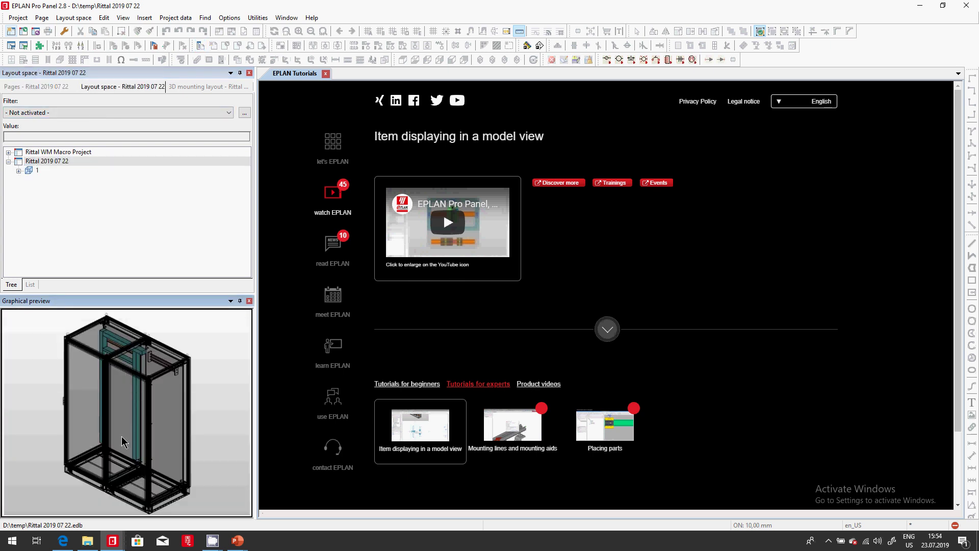
pyautogui.doubleClick(125, 400)
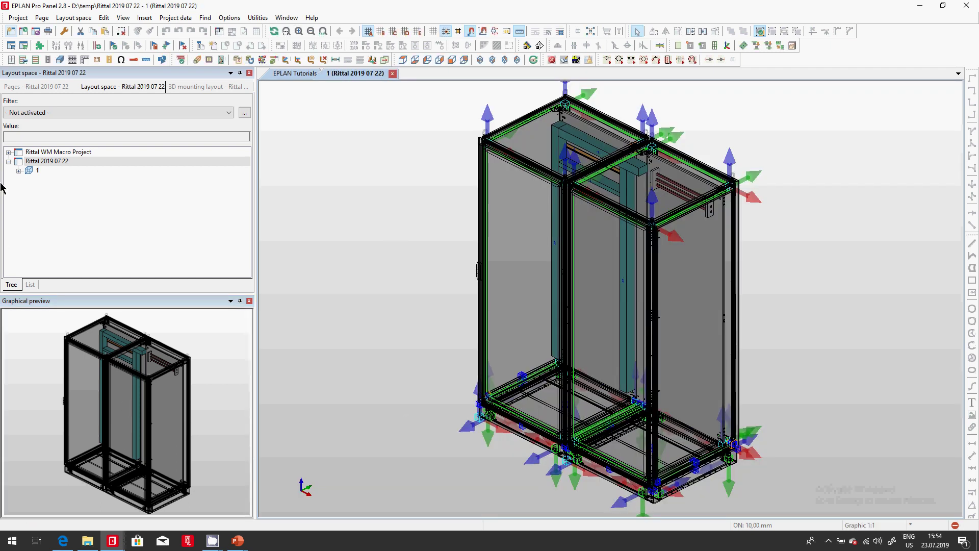
# - Create layout space 2 with mounting location +P (Panel 1) and description 'Craig panel'
pyautogui.rightClick(74, 161)
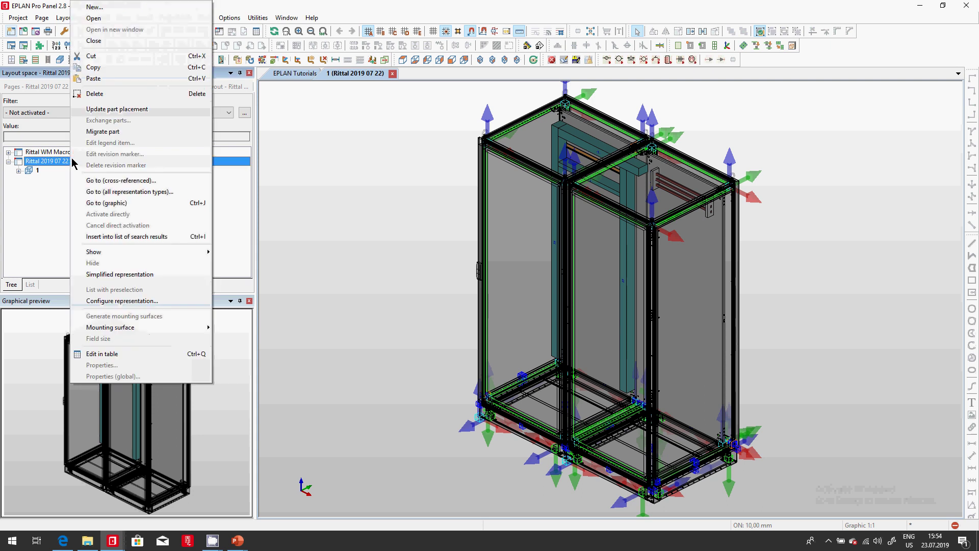
pyautogui.click(95, 7)
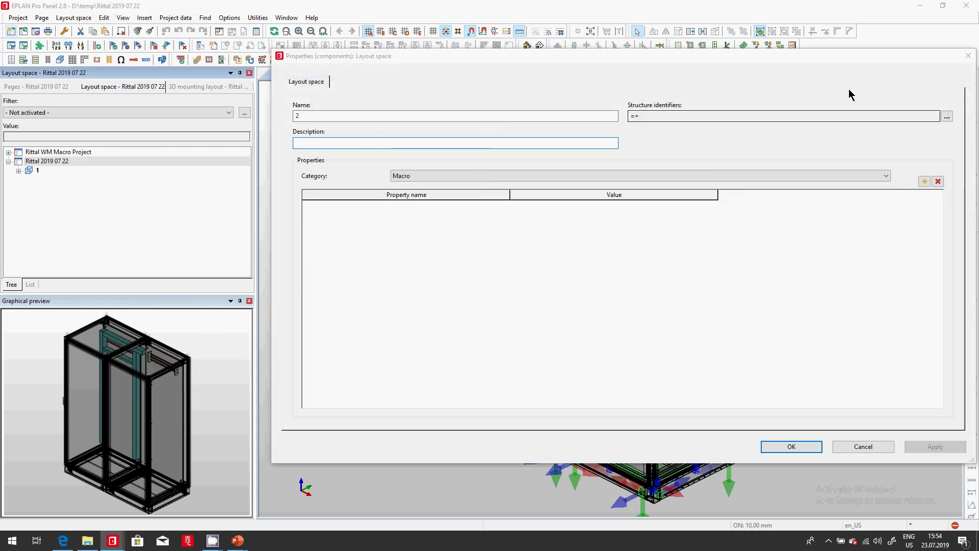
pyautogui.click(948, 116)
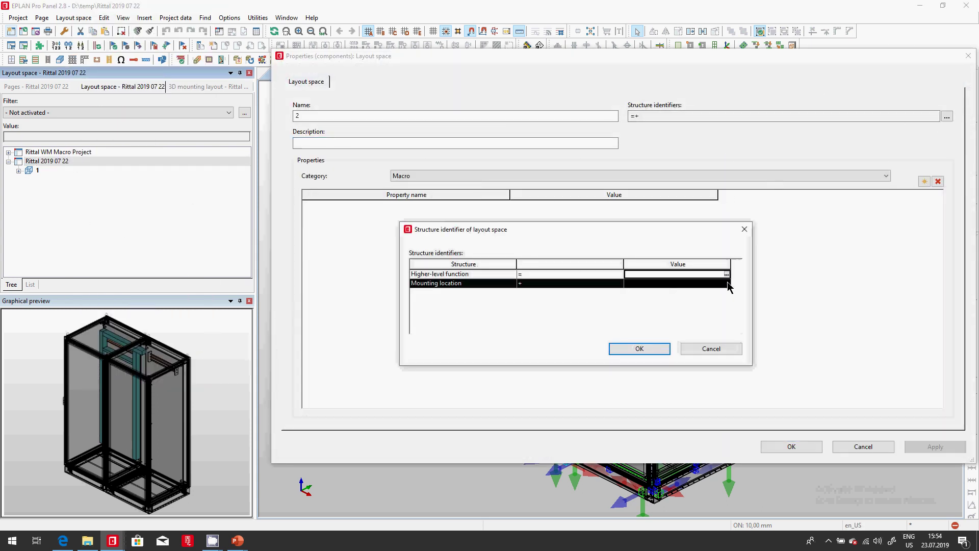
pyautogui.click(727, 284)
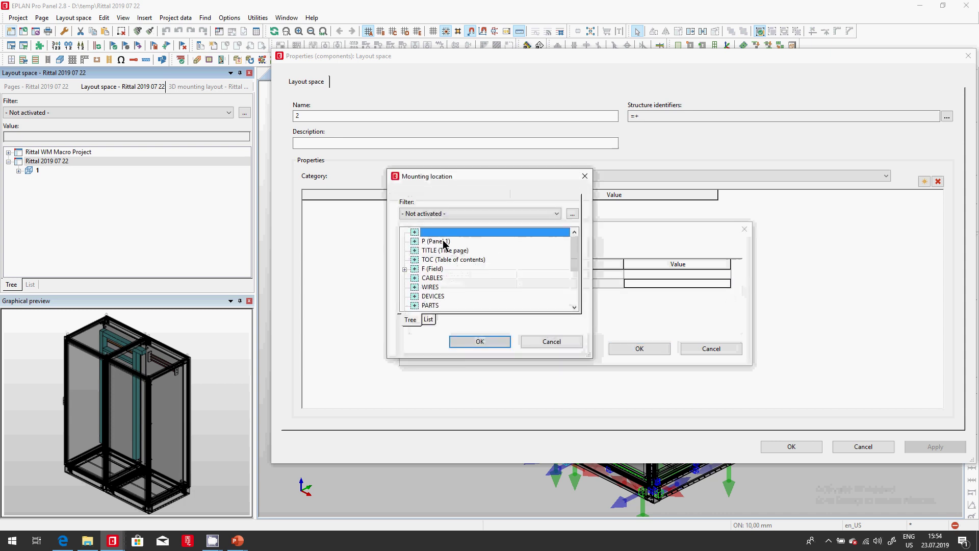
pyautogui.click(443, 241)
pyautogui.click(482, 342)
pyautogui.click(632, 349)
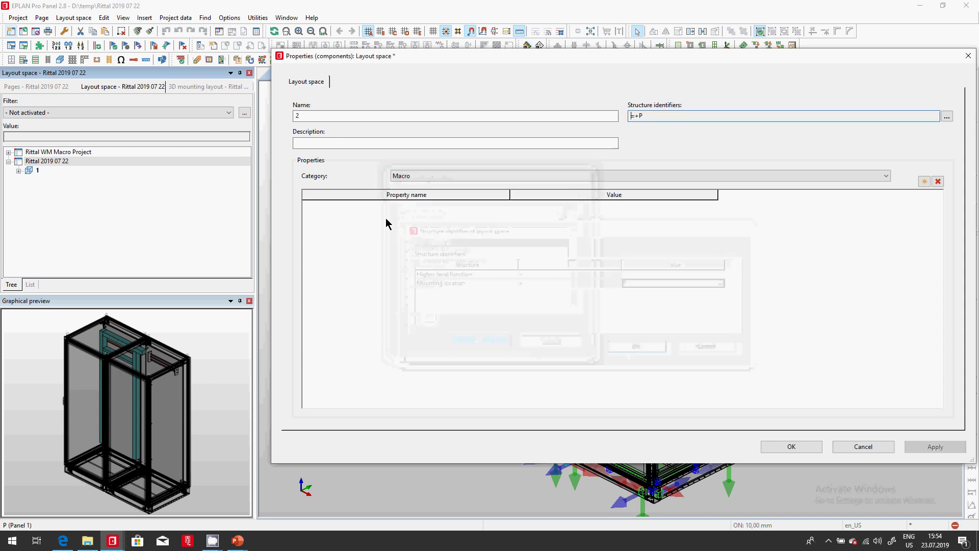
pyautogui.click(347, 144)
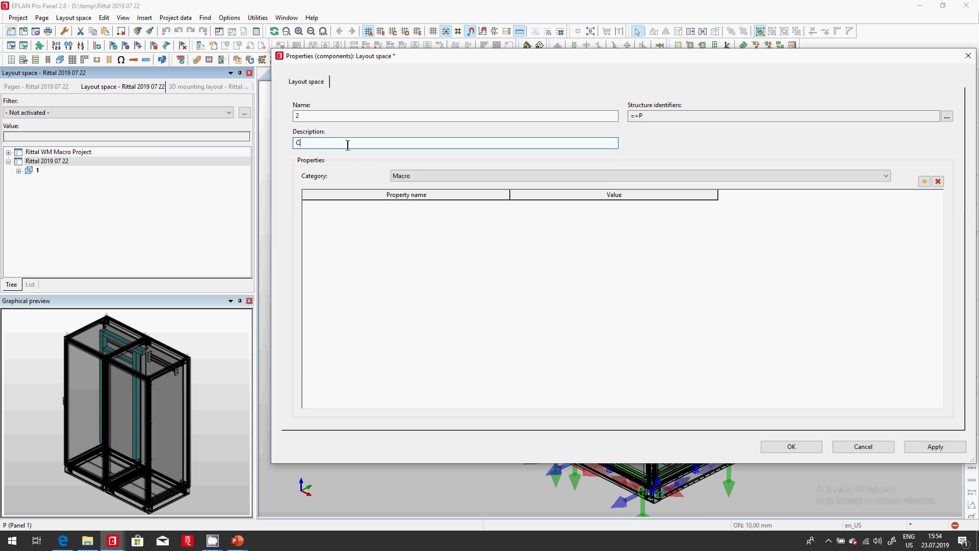
pyautogui.write('Craig panel')
pyautogui.click(791, 446)
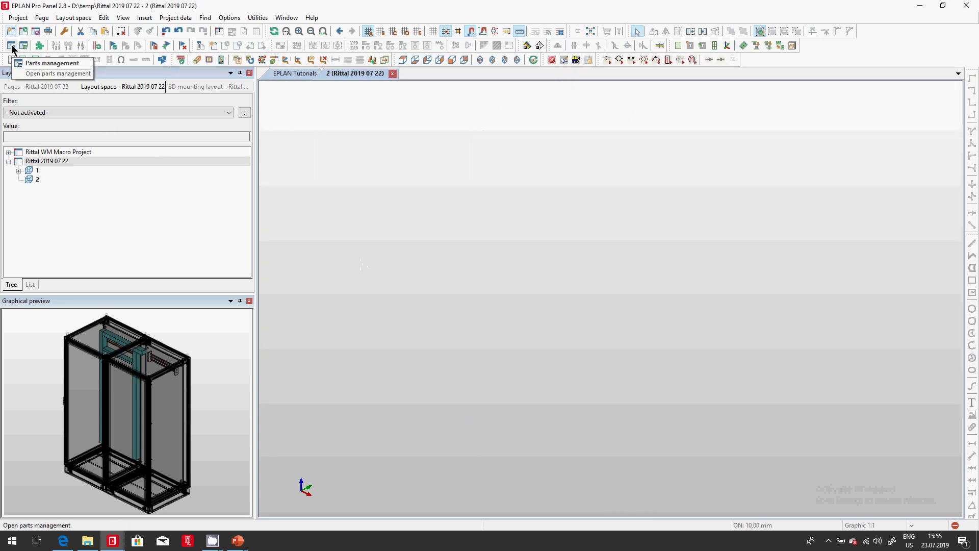
# - Open parts management, start a CSV parts import, and pick the csvimportexport_RITTAL configuration file
pyautogui.click(258, 18)
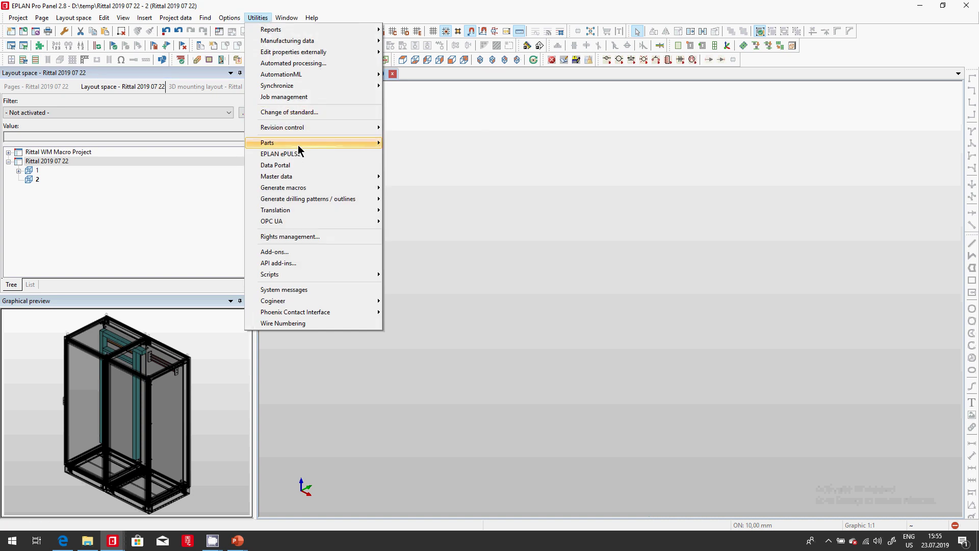
pyautogui.moveTo(298, 145)
pyautogui.click(444, 155)
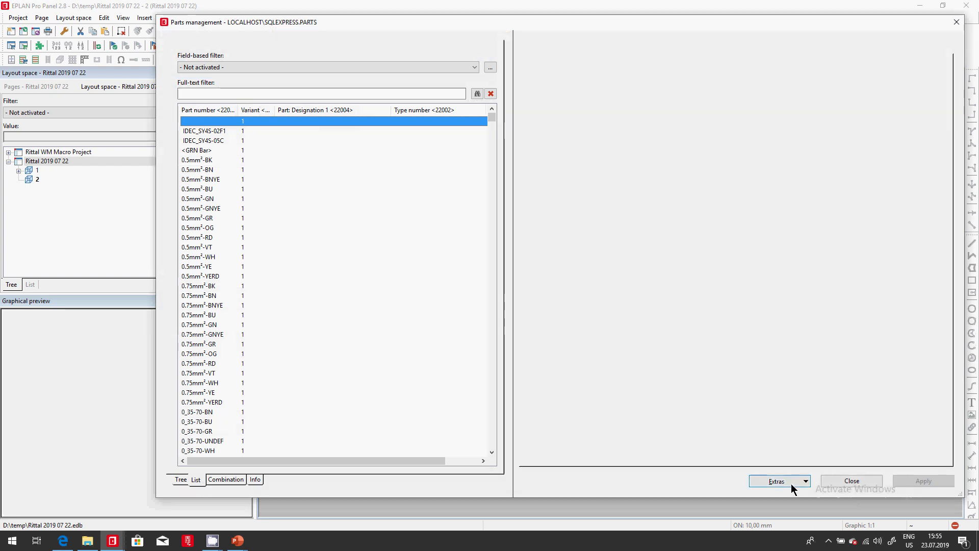
pyautogui.click(792, 483)
pyautogui.click(791, 363)
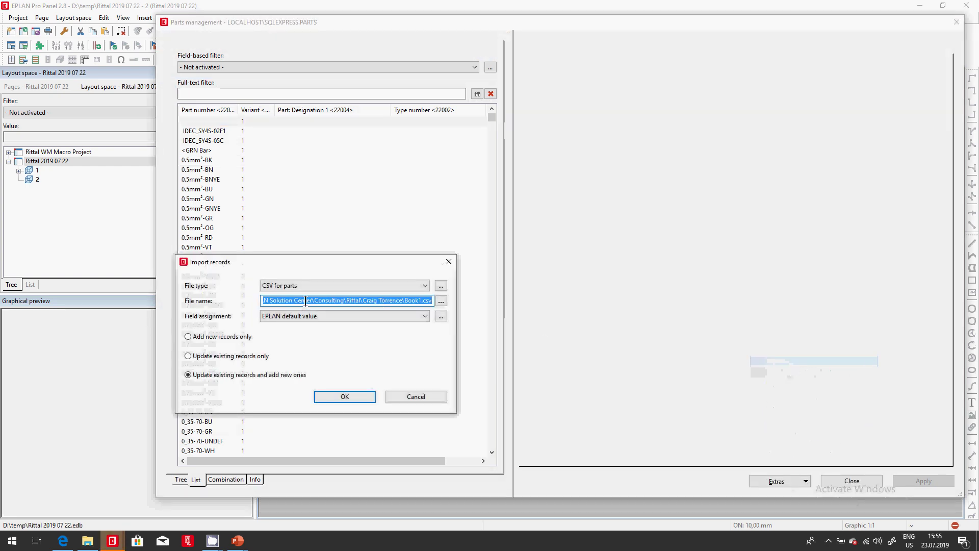
pyautogui.click(440, 285)
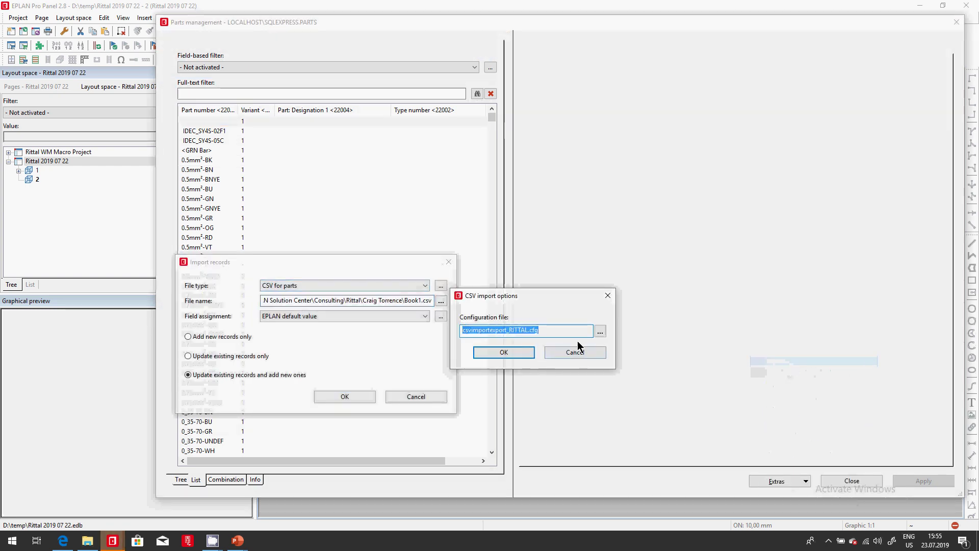
pyautogui.click(602, 334)
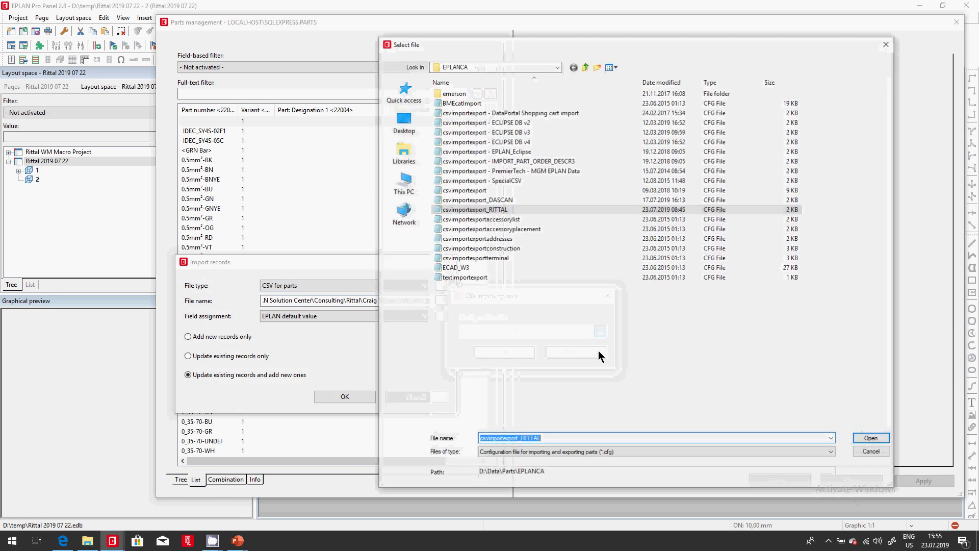
pyautogui.click(503, 210)
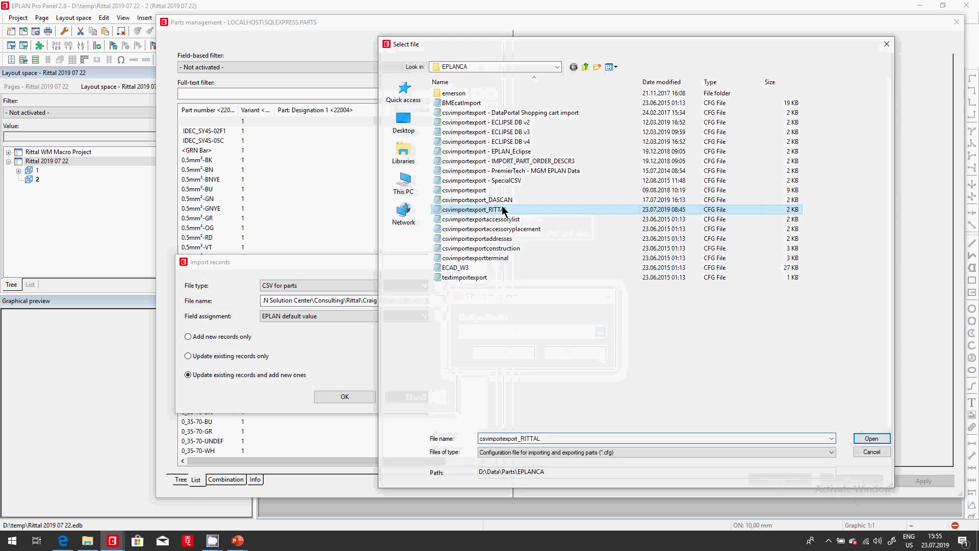
# - Open csvimportexport_RITTAL in the text editor, review the ordernr and description3 mappings, then close it
pyautogui.rightClick(502, 210)
pyautogui.click(550, 245)
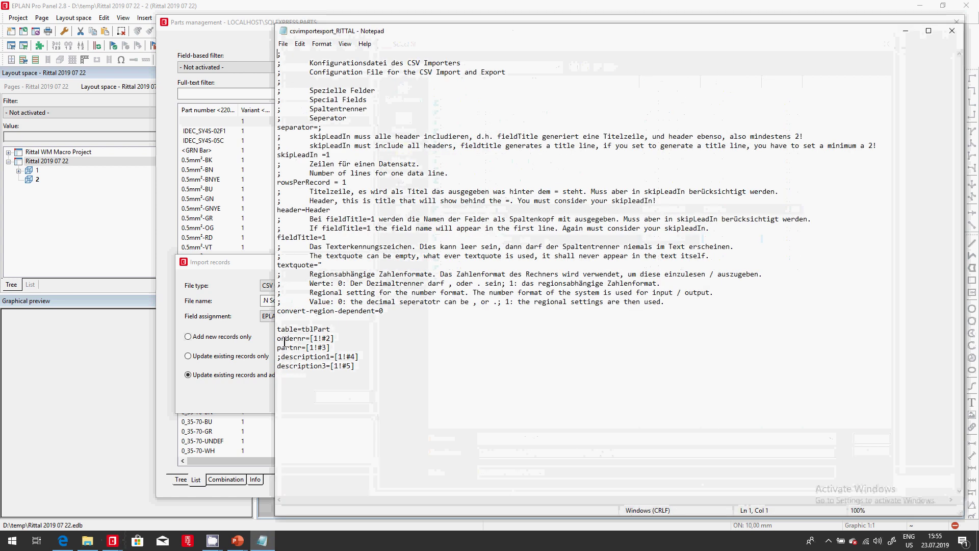
pyautogui.moveTo(277, 339); pyautogui.dragTo(335, 357)
pyautogui.moveTo(277, 366); pyautogui.dragTo(374, 389)
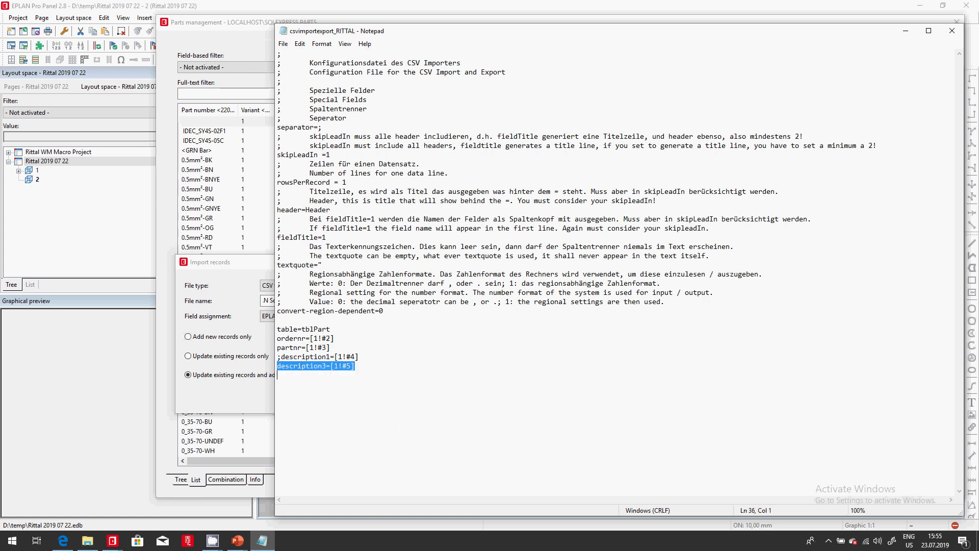
pyautogui.click(955, 32)
# - Accept the RITTAL import configuration and open Book1 in Excel to check its contents
pyautogui.click(872, 438)
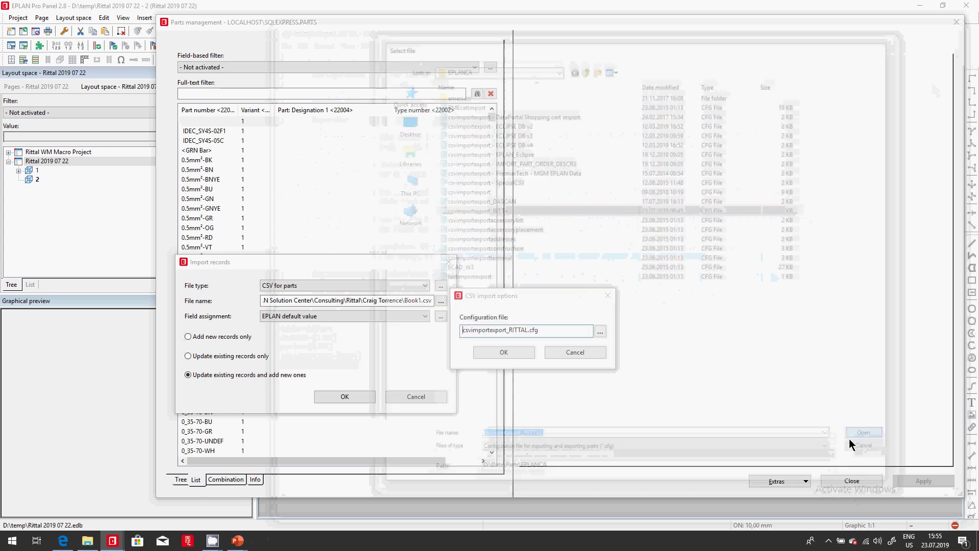
pyautogui.click(503, 352)
pyautogui.click(441, 300)
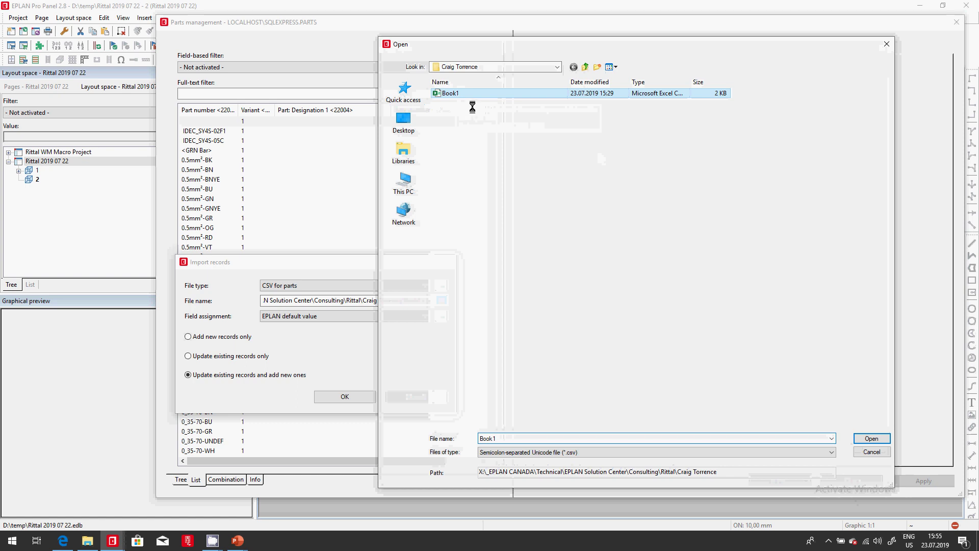
pyautogui.rightClick(472, 106)
pyautogui.click(489, 115)
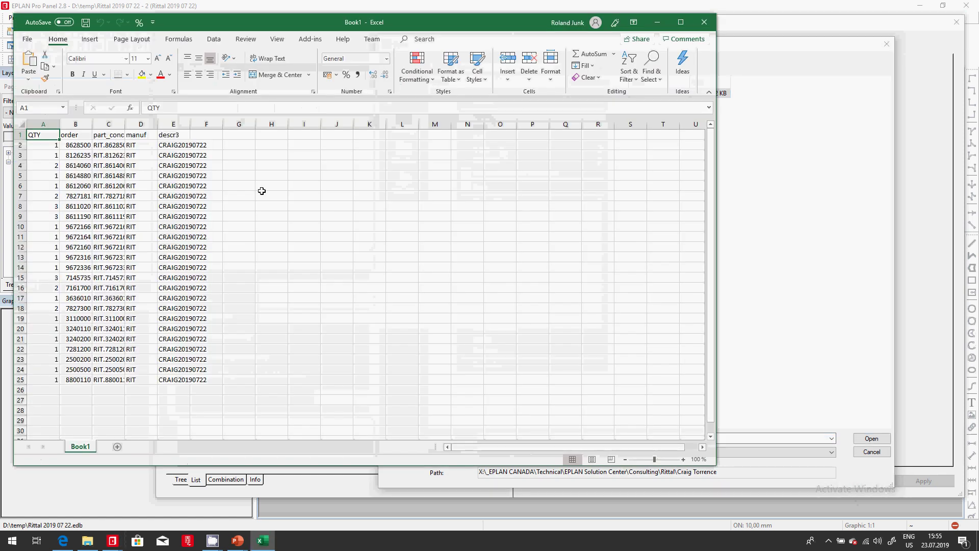
# - Inspect Book1's QTY, order, part code, manufacturer and descr3 values and widen column E
pyautogui.moveTo(49, 136); pyautogui.dragTo(77, 380)
pyautogui.click(113, 146)
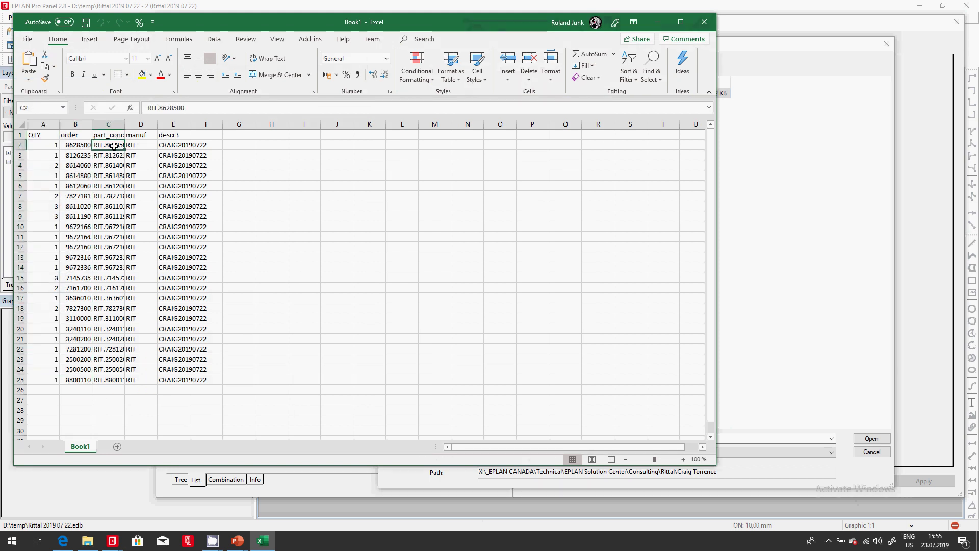
pyautogui.click(149, 146)
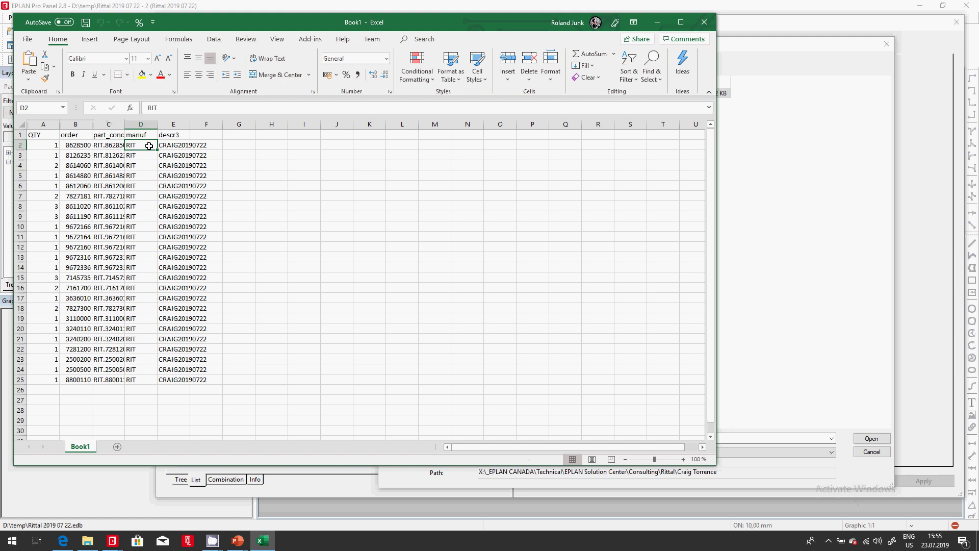
pyautogui.click(81, 145)
pyautogui.click(170, 147)
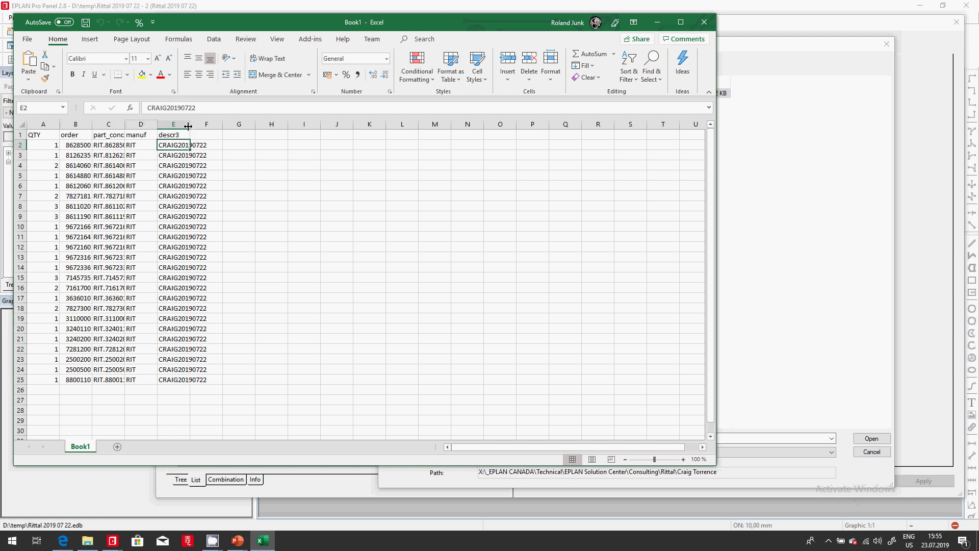
pyautogui.moveTo(188, 126); pyautogui.dragTo(239, 126)
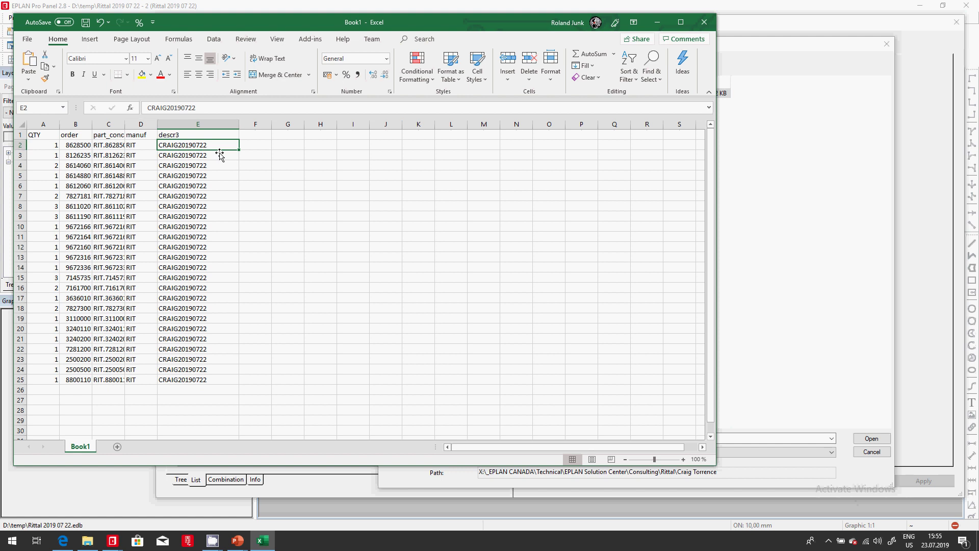
# - Try closing Book1, then back out of saving the changes
pyautogui.click(704, 22)
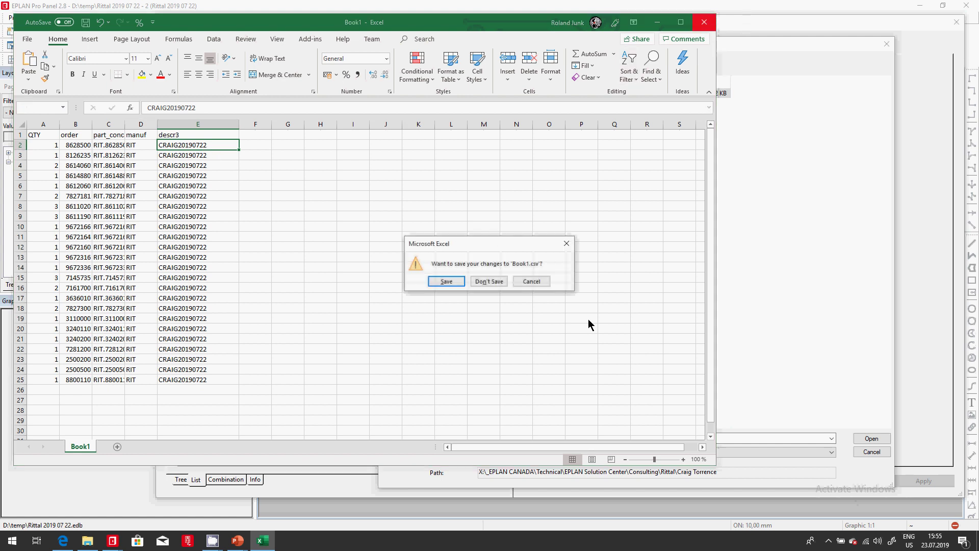
pyautogui.click(446, 281)
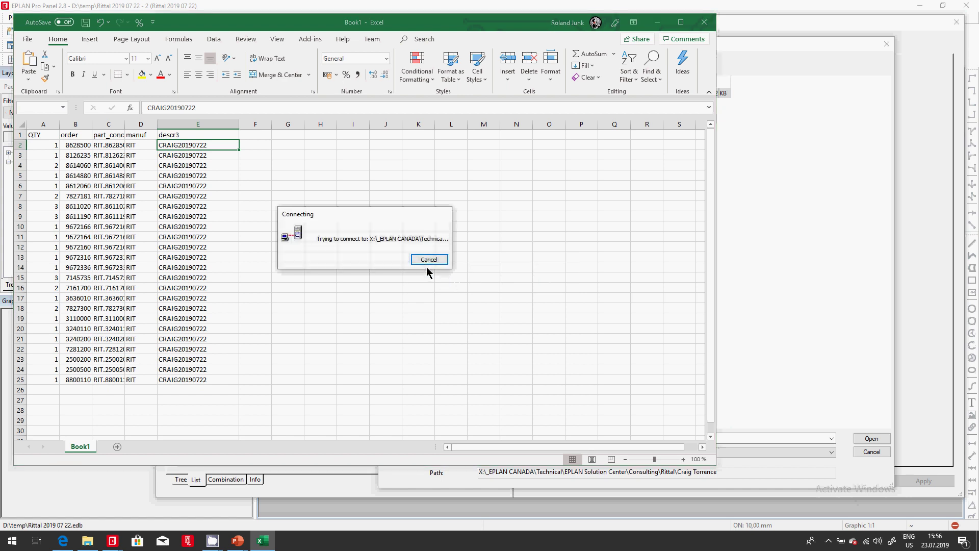
pyautogui.click(428, 261)
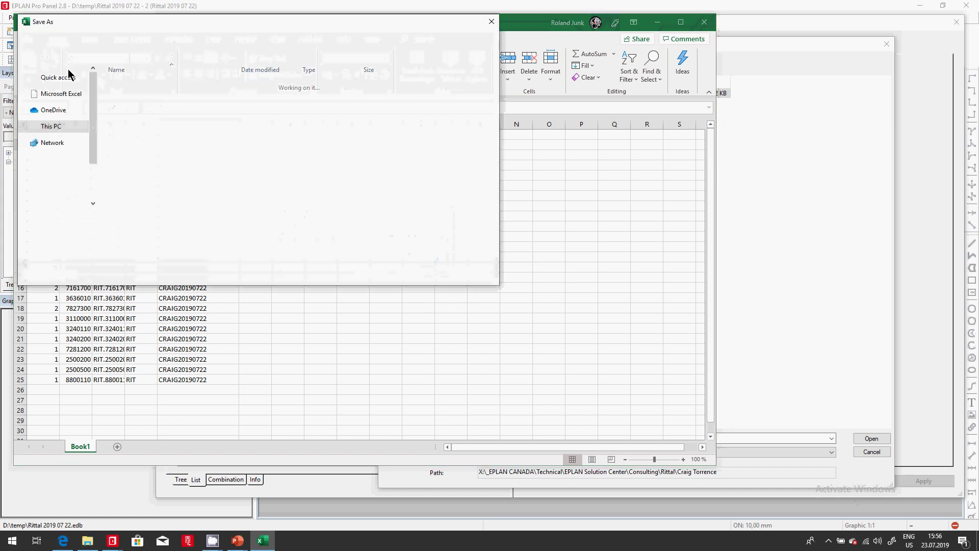
pyautogui.press('Escape')
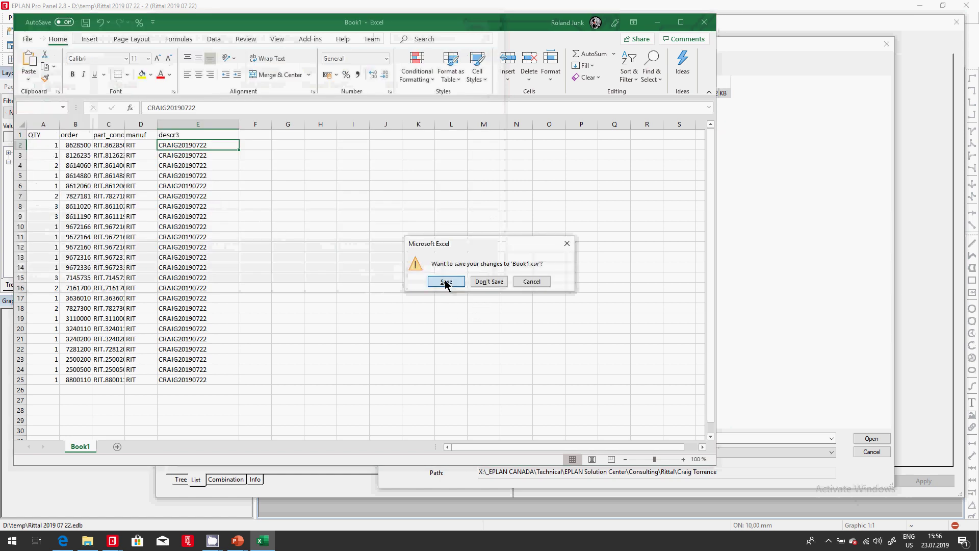
pyautogui.press('Return')
pyautogui.click(428, 278)
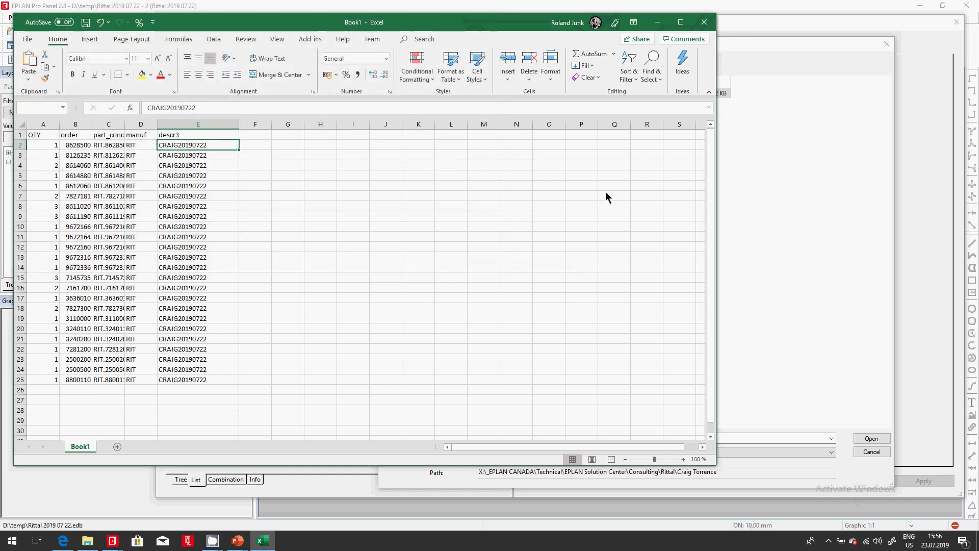
# - Close Excel discarding changes and import Book1's parts records
pyautogui.click(704, 23)
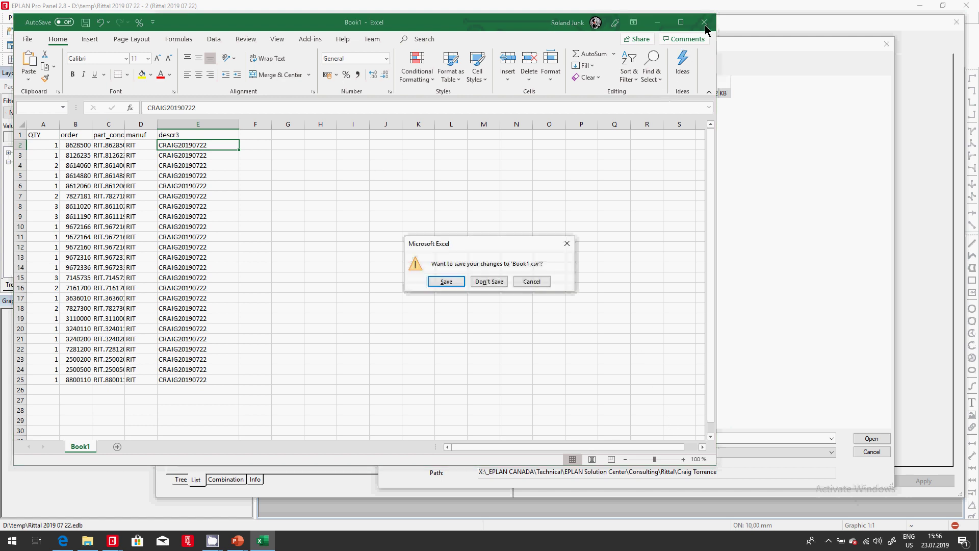
pyautogui.click(497, 281)
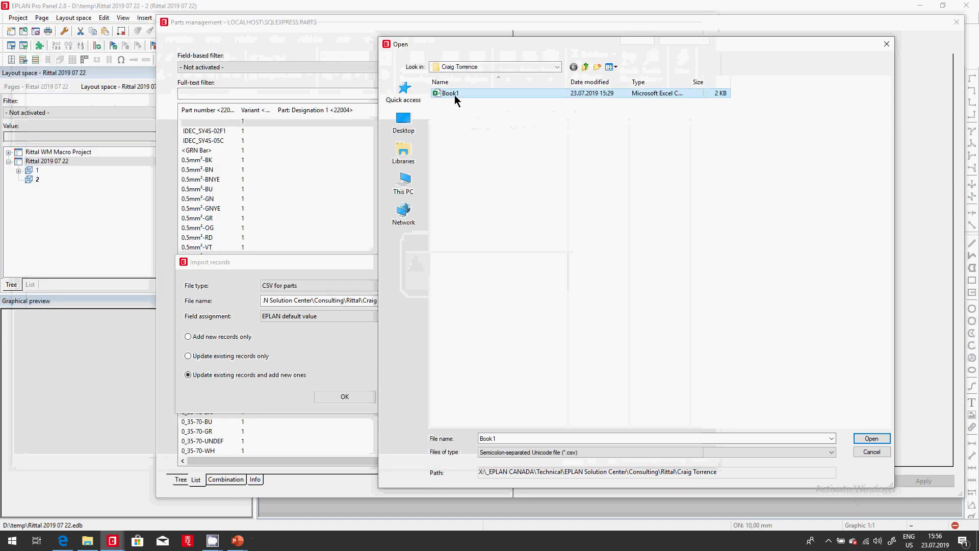
pyautogui.press('Return')
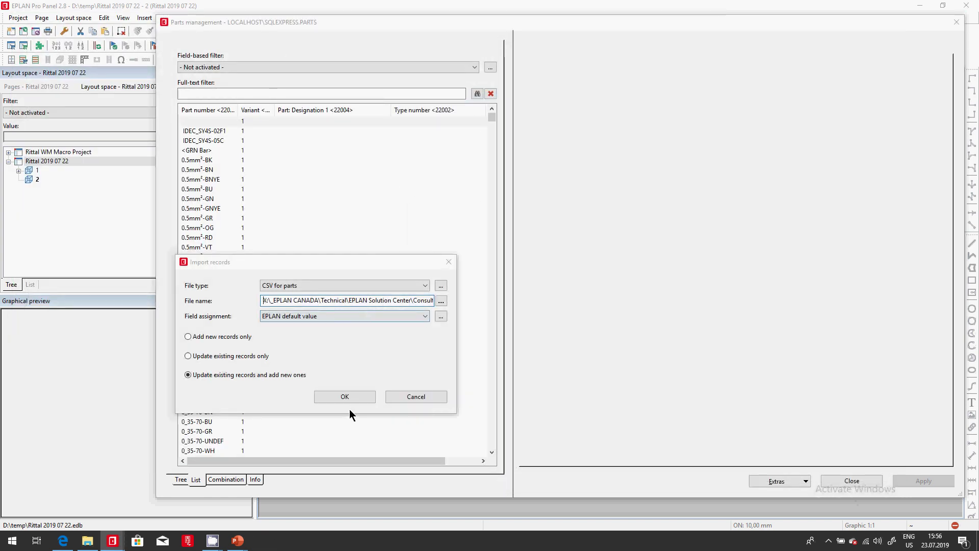
pyautogui.click(352, 397)
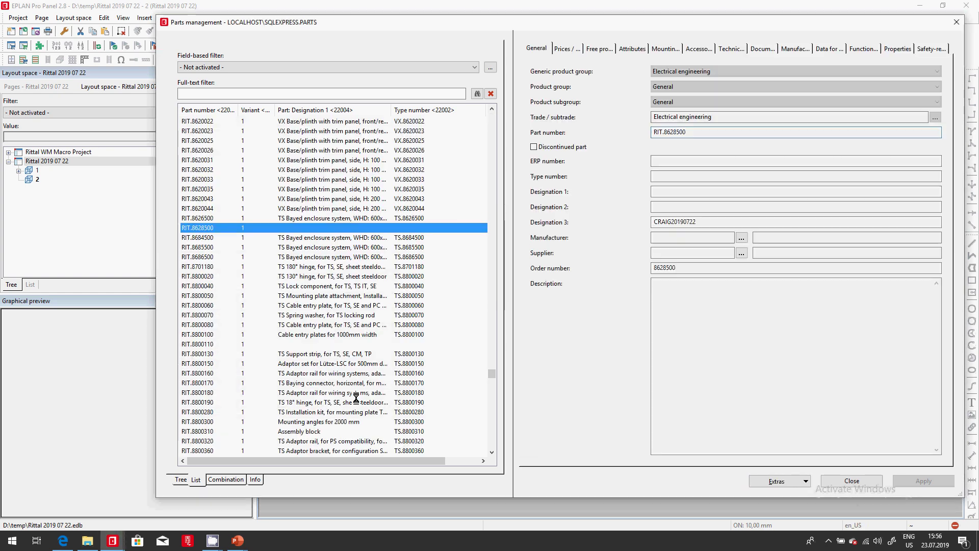
# - Filter the parts list by the Designation 3 value CRAIG20190722
pyautogui.doubleClick(711, 221)
pyautogui.hotkey('ctrl', 'c')
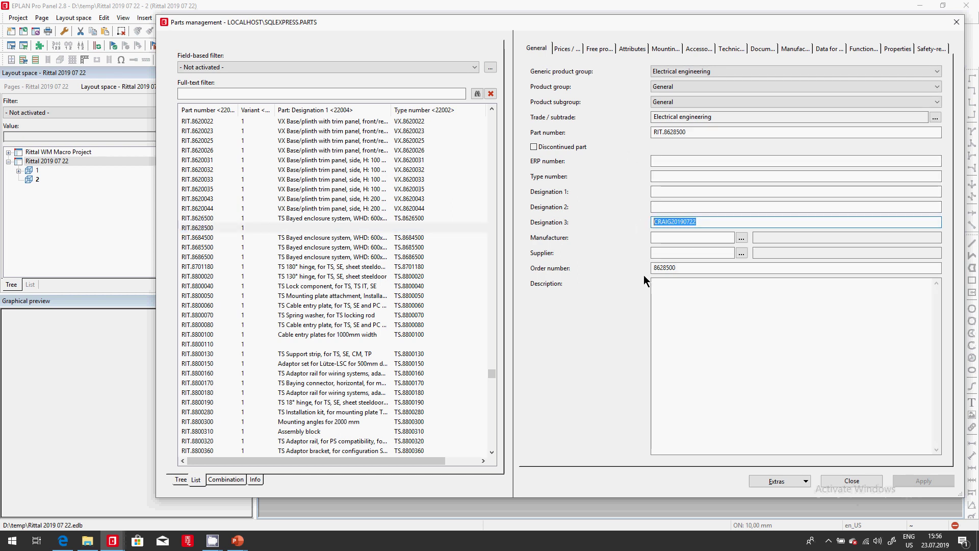
pyautogui.click(294, 93)
pyautogui.hotkey('ctrl', 'v')
pyautogui.click(476, 94)
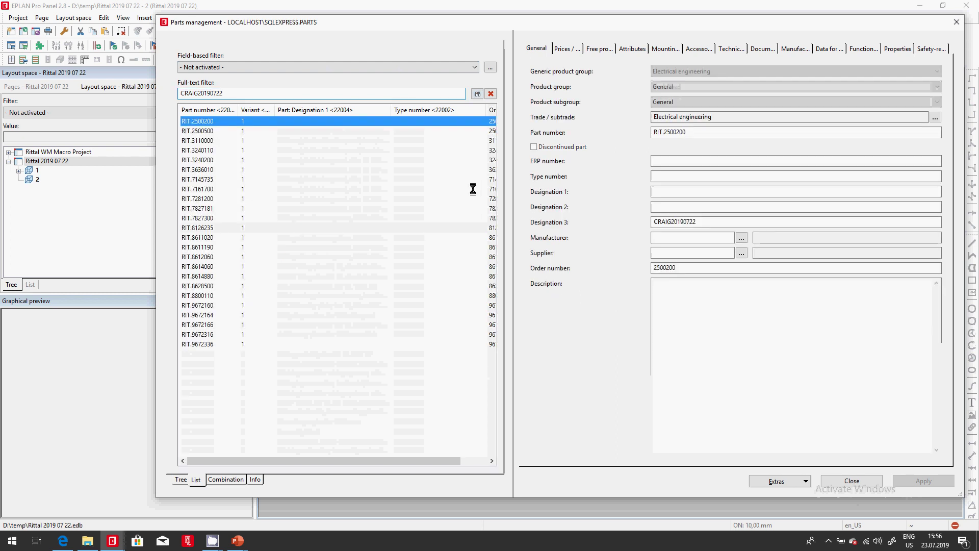
# - Select all 24 filtered Rittal parts, from RIT.2500200 onward, for the Data Portal update
pyautogui.keyDown('shift'); pyautogui.click(244, 345); pyautogui.keyUp('shift')
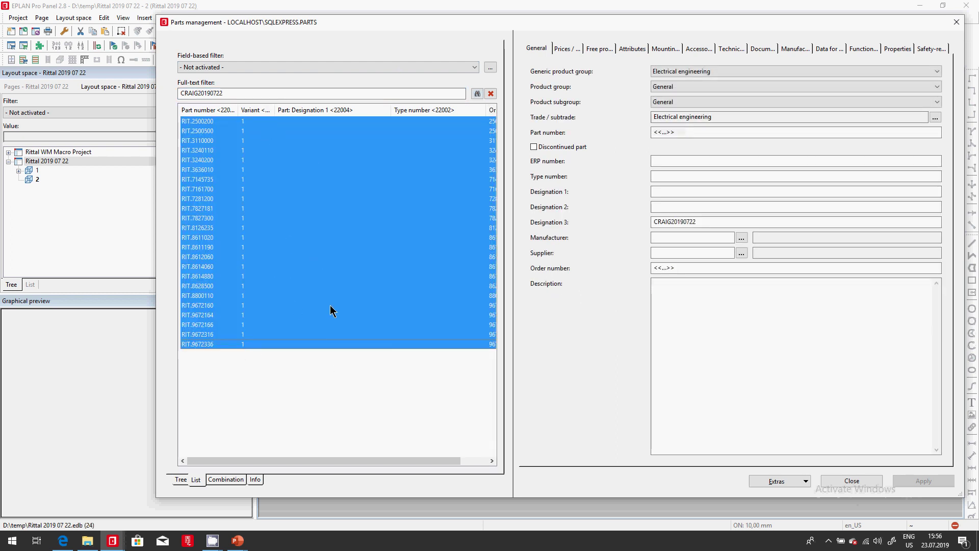
pyautogui.click(262, 170)
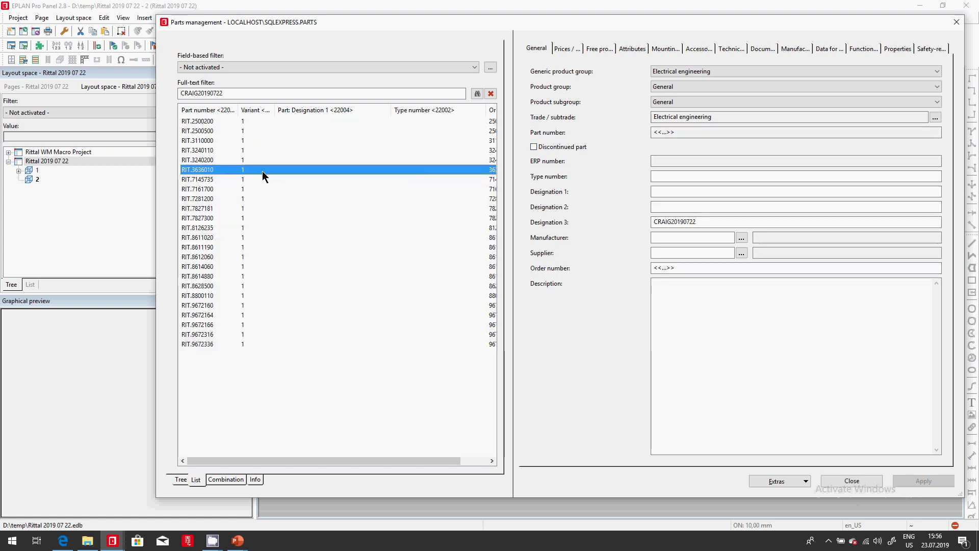
pyautogui.press('Tab')
pyautogui.doubleClick(724, 269)
pyautogui.click(197, 122)
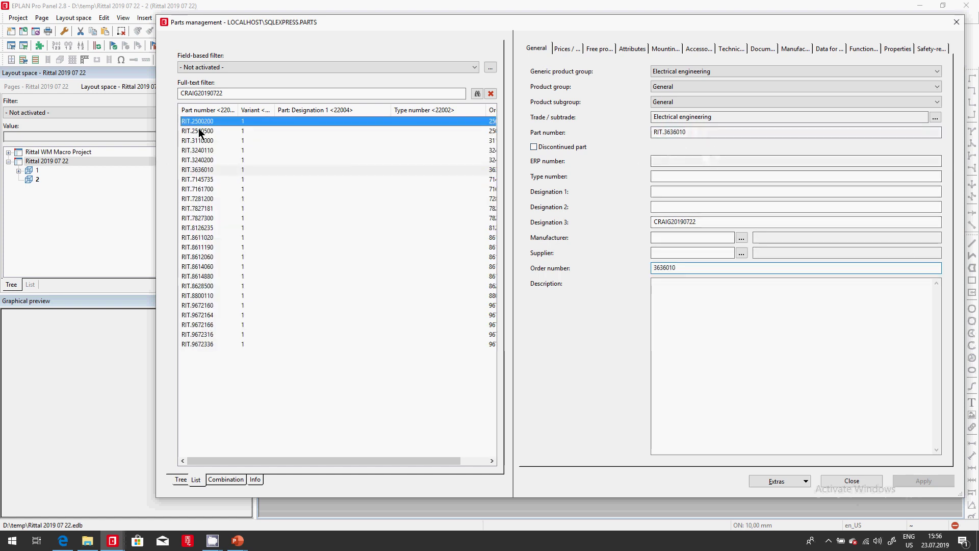
pyautogui.keyDown('shift'); pyautogui.click(227, 345); pyautogui.keyUp('shift')
pyautogui.rightClick(224, 188)
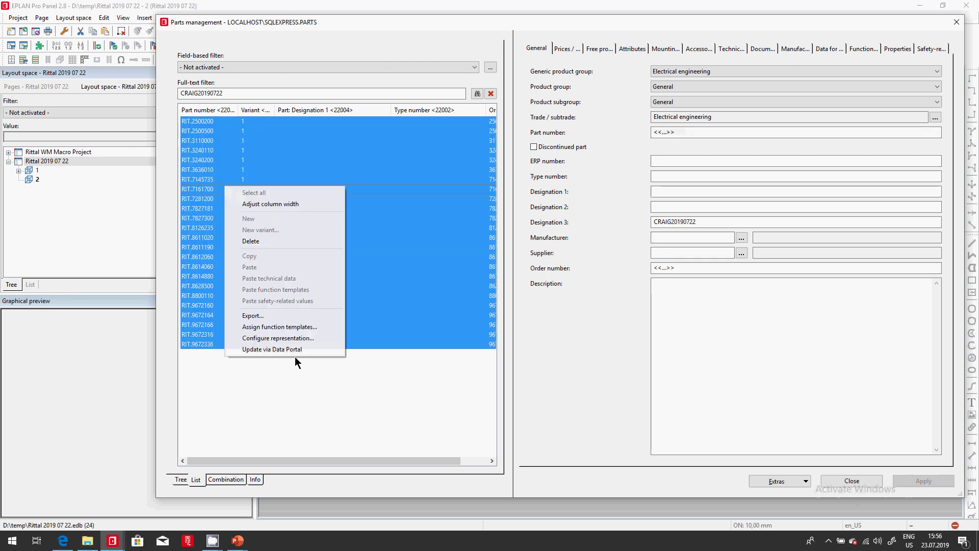
pyautogui.click(327, 349)
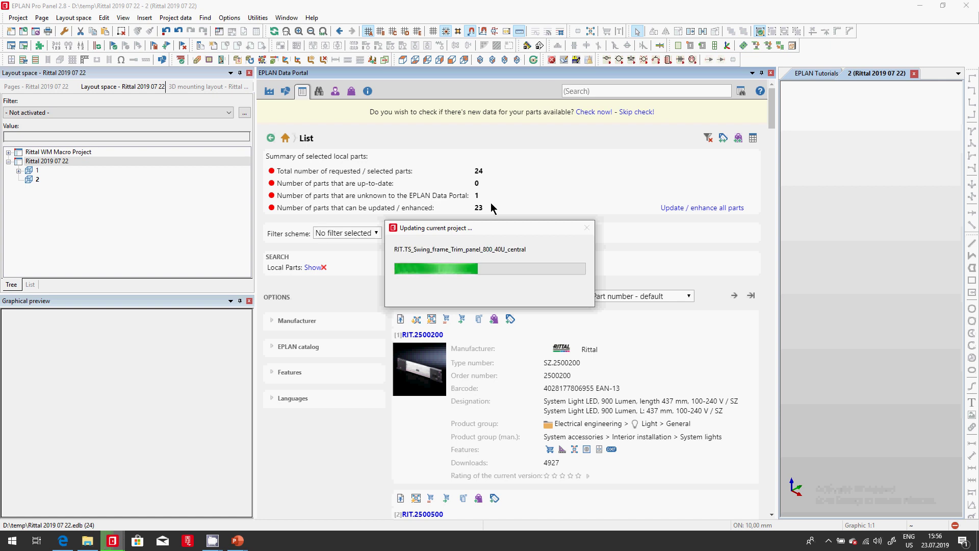
pyautogui.click(712, 209)
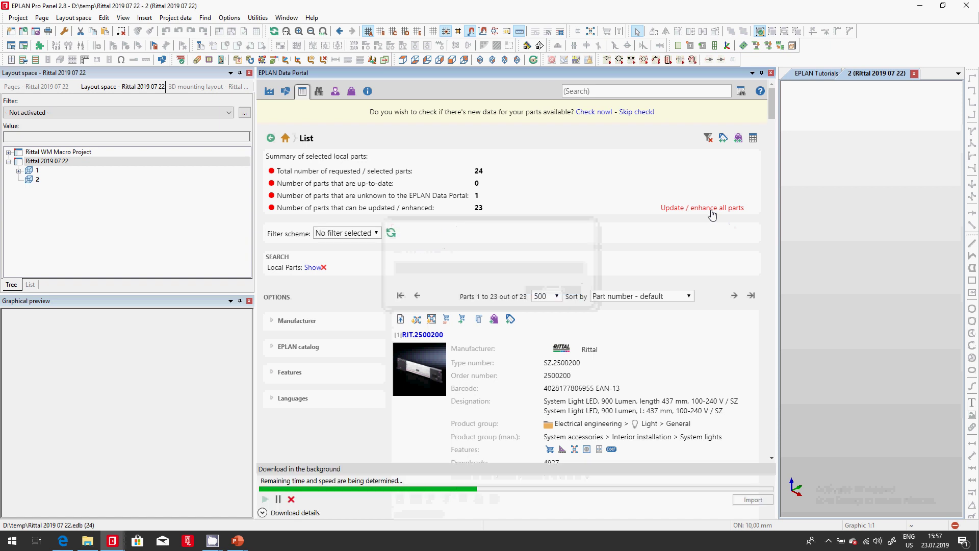
pyautogui.scroll(-6, 582, 372)
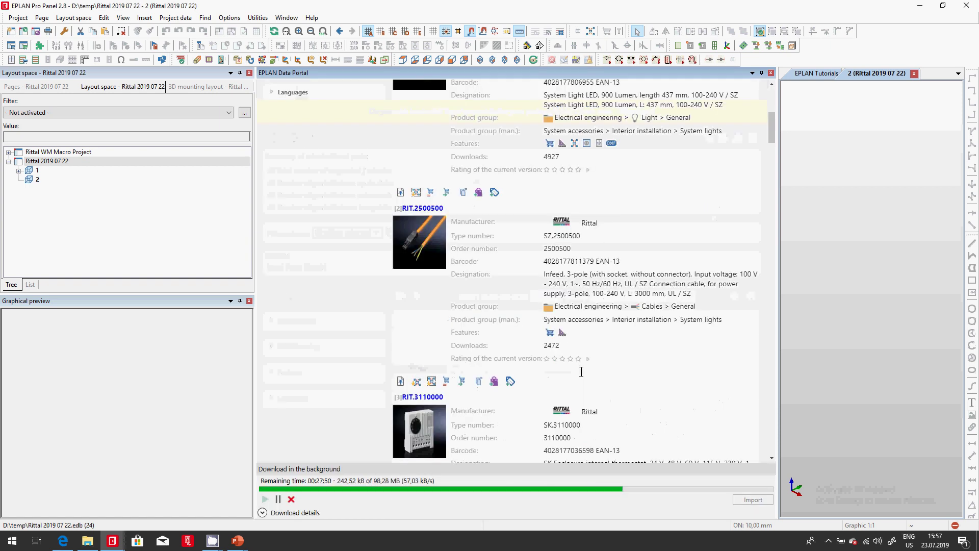
pyautogui.scroll(-6, 581, 371)
pyautogui.scroll(-18, 562, 360)
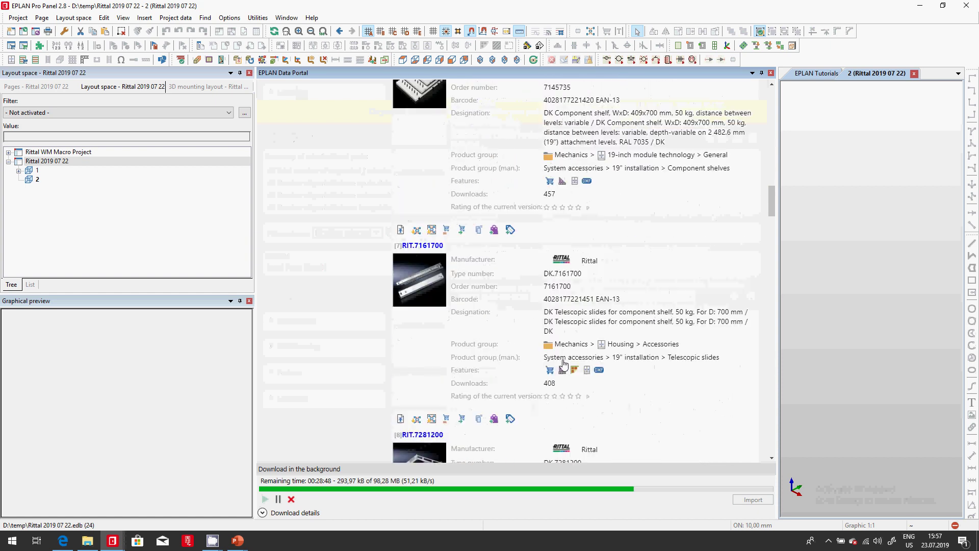
pyautogui.scroll(-4, 562, 360)
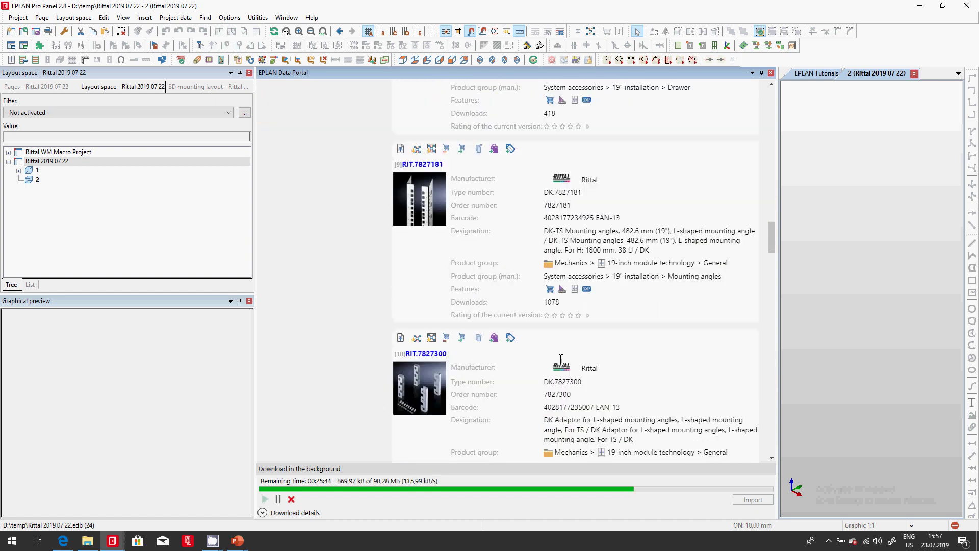
pyautogui.scroll(-5, 562, 362)
pyautogui.scroll(-6, 562, 363)
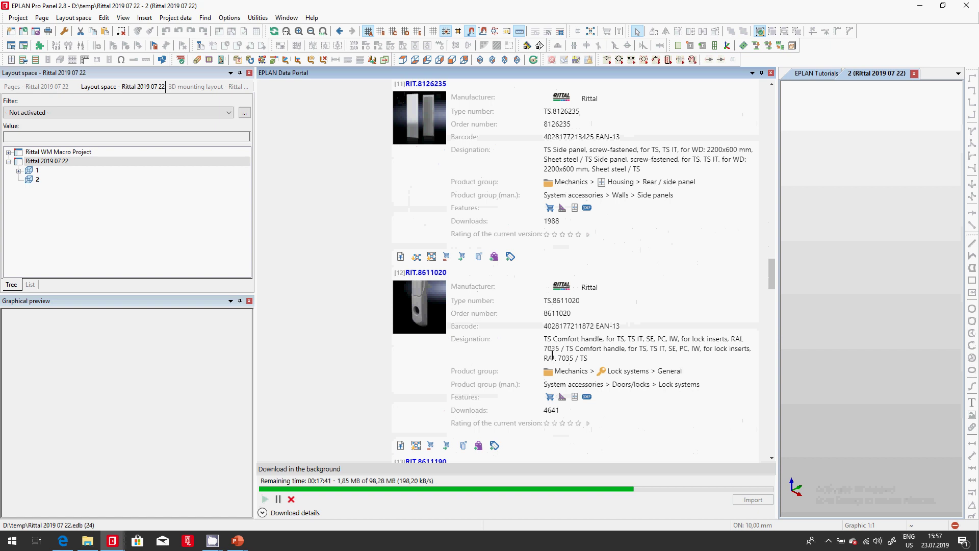
pyautogui.scroll(-13, 511, 347)
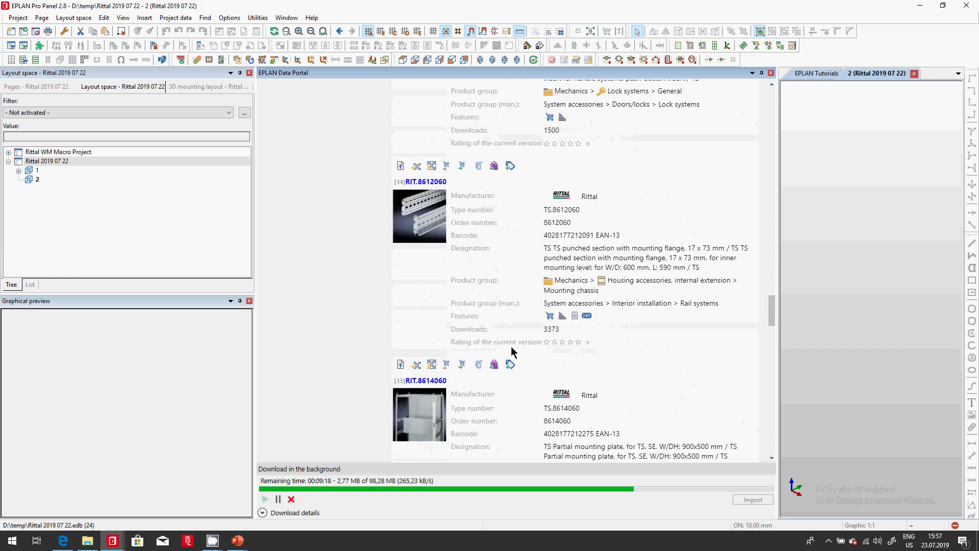
pyautogui.scroll(-3, 497, 352)
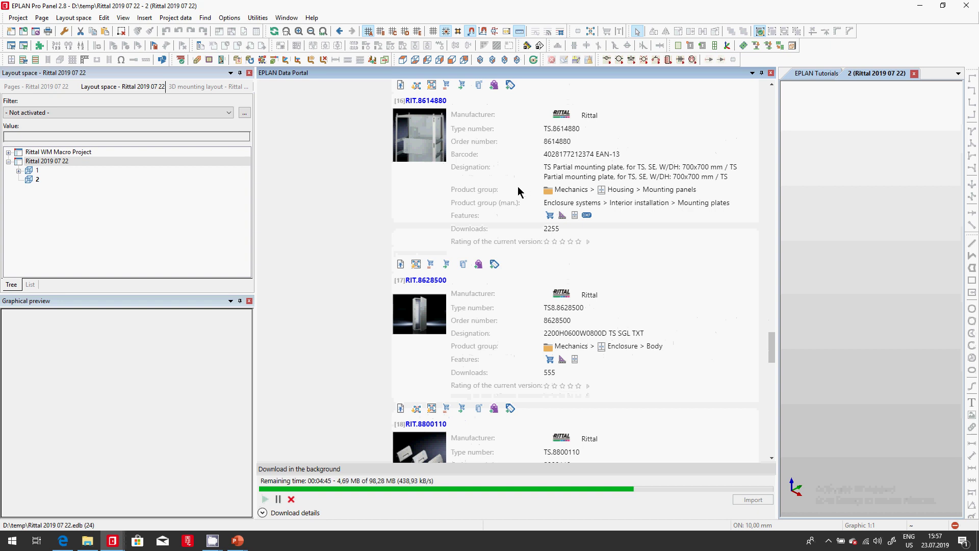
pyautogui.scroll(-3, 502, 264)
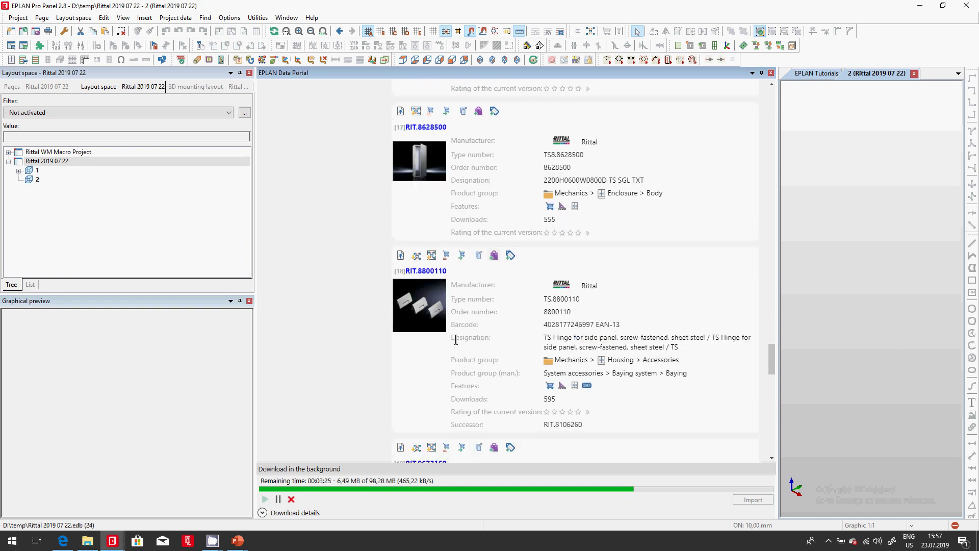
pyautogui.scroll(-3, 486, 341)
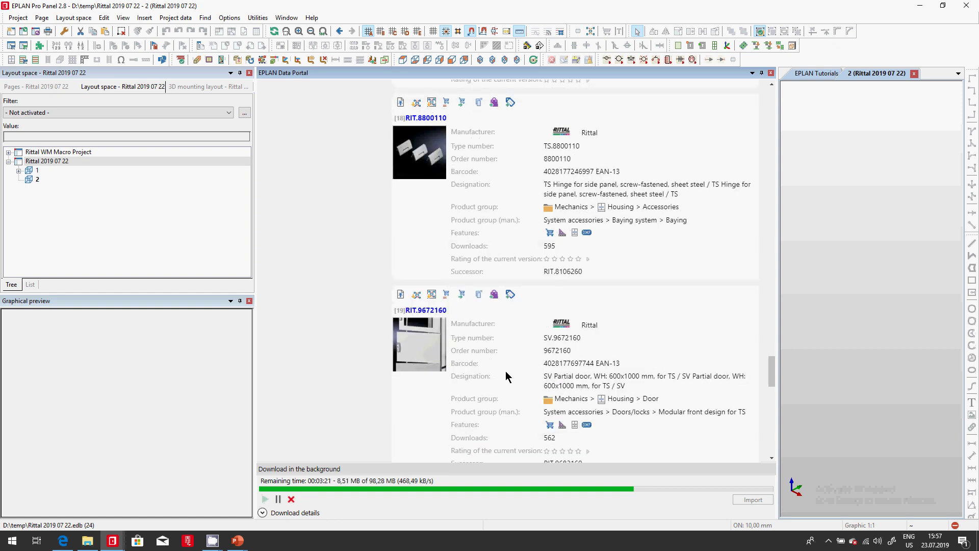
pyautogui.scroll(-3, 509, 376)
pyautogui.scroll(-9, 513, 375)
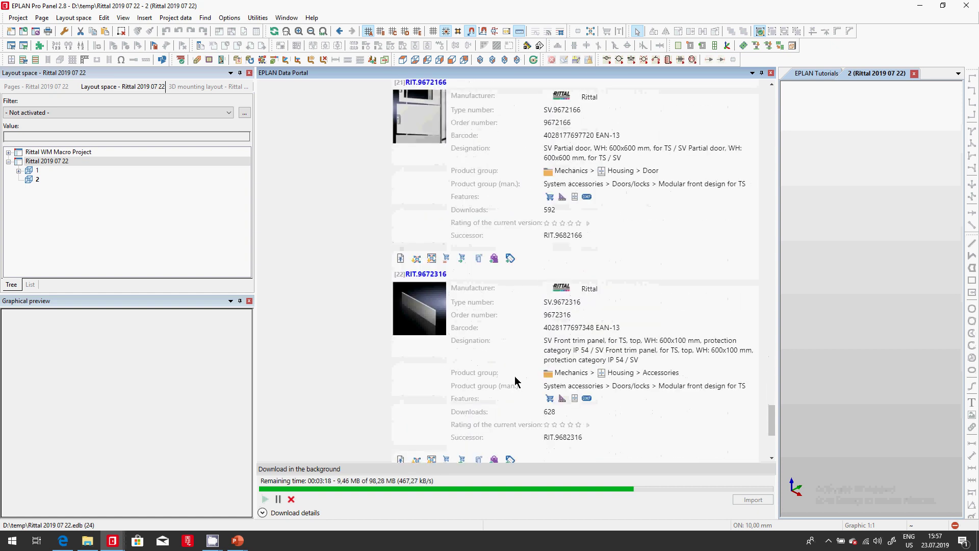
pyautogui.scroll(-5, 530, 334)
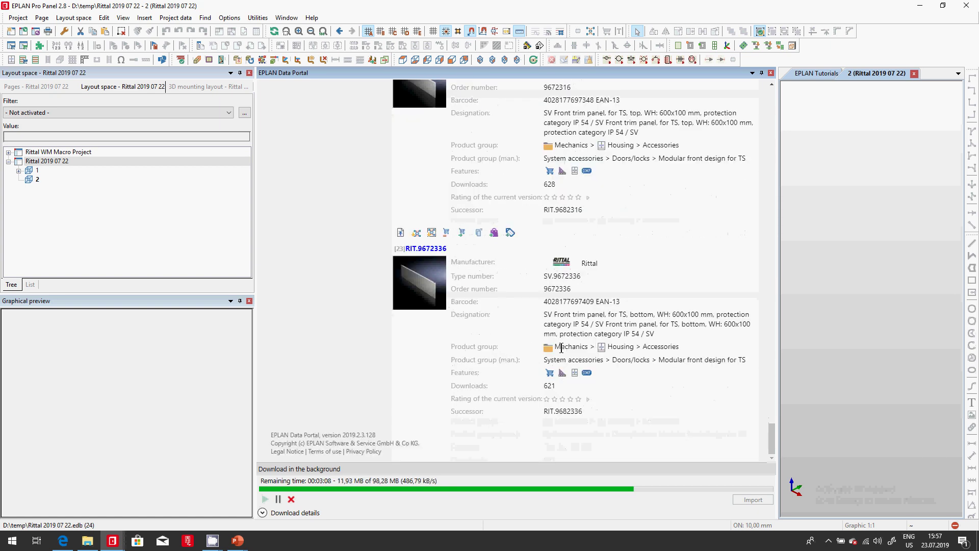
pyautogui.scroll(3, 556, 329)
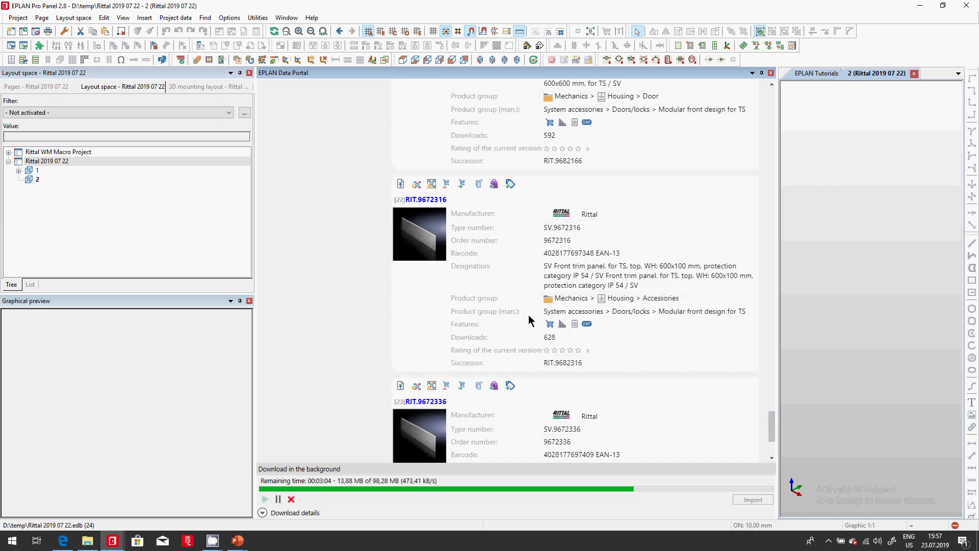
pyautogui.scroll(-3, 694, 260)
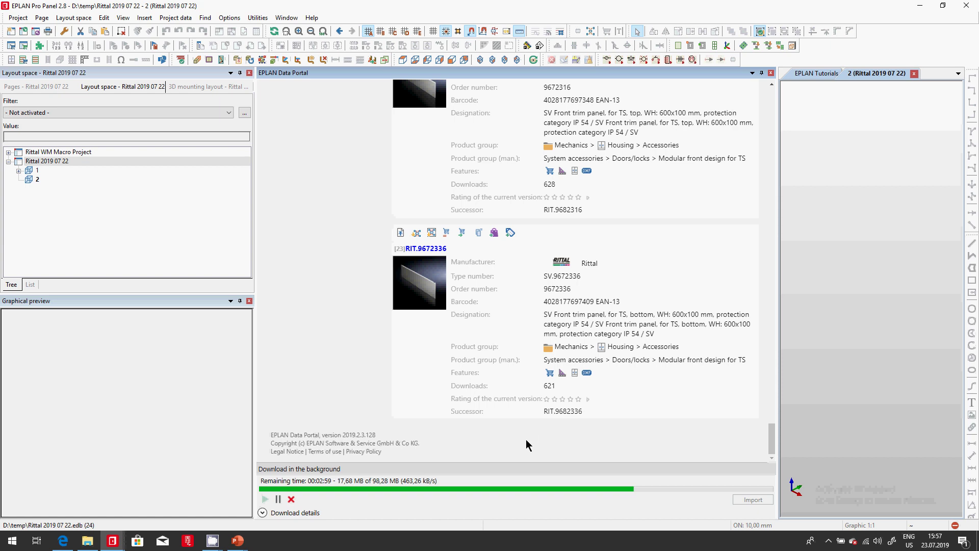
pyautogui.scroll(15, 558, 343)
pyautogui.scroll(20, 559, 343)
pyautogui.scroll(10, 559, 343)
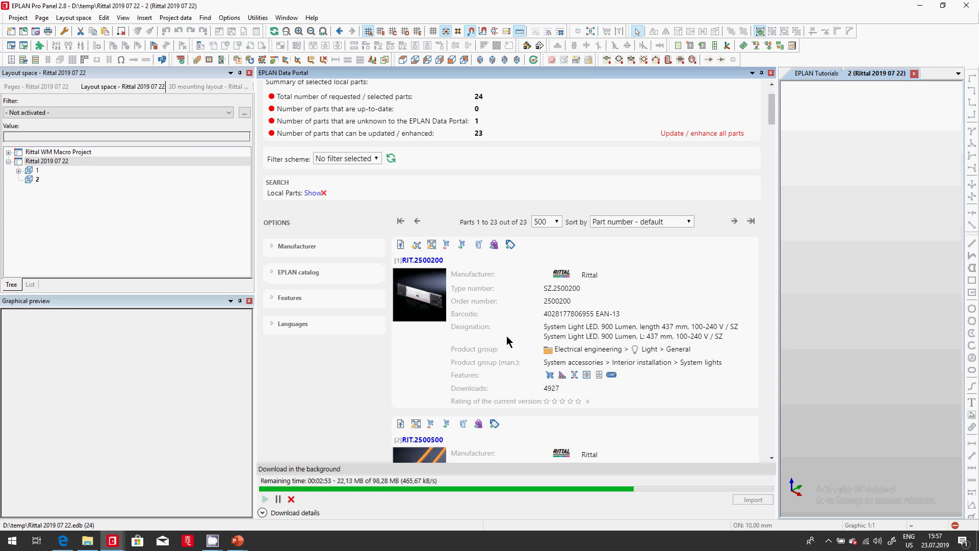
# - Scroll the Data Portal list and wait for the 98,28 MB background download to complete
pyautogui.scroll(-4, 507, 335)
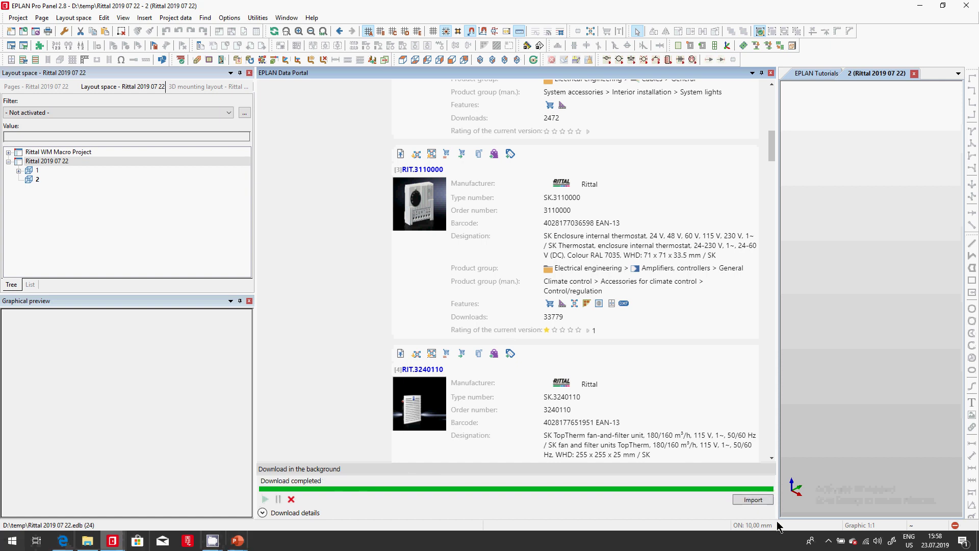
# - Import the downloaded portal parts into the parts database, overwriting the existing macro file
pyautogui.click(754, 500)
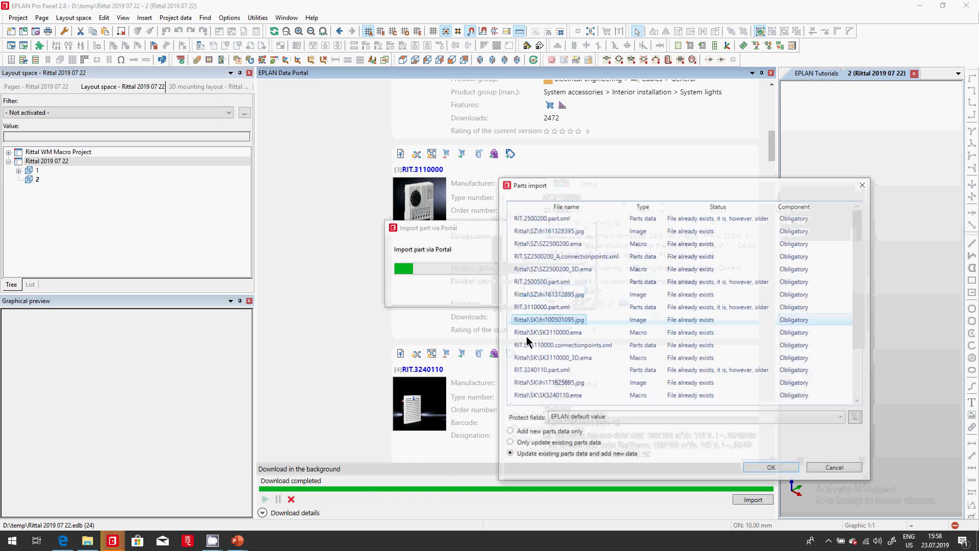
pyautogui.click(771, 468)
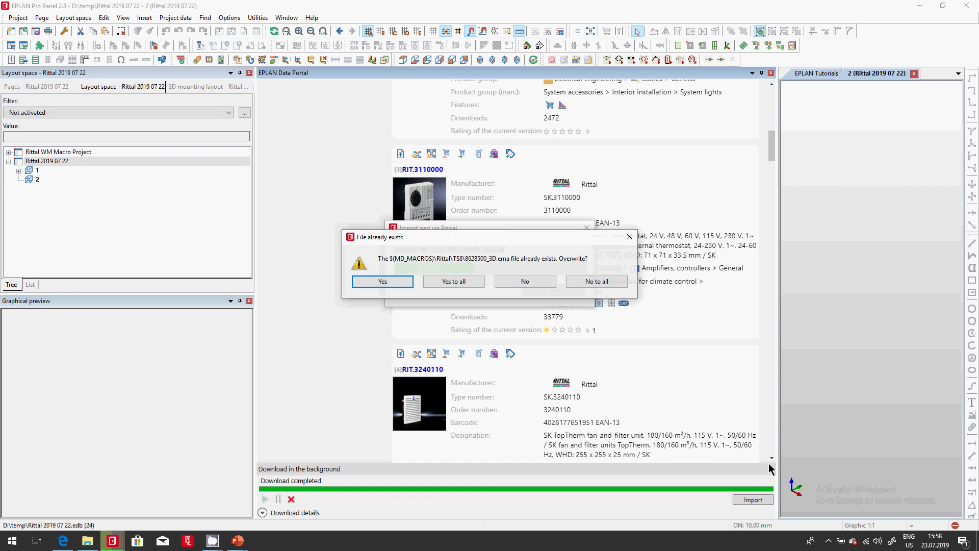
pyautogui.click(445, 281)
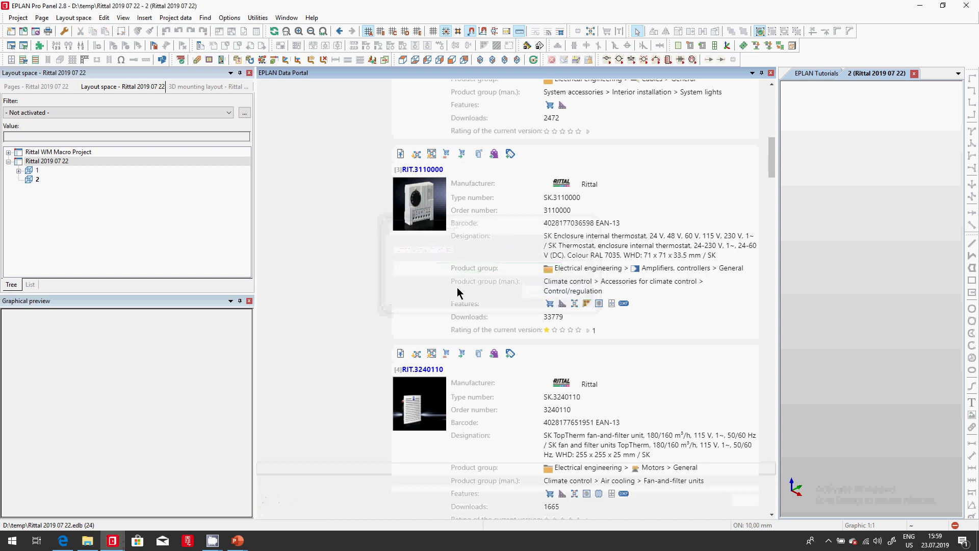
# - Close the Data Portal and place enclosure RIT.8825500 in layout space 2
pyautogui.click(772, 72)
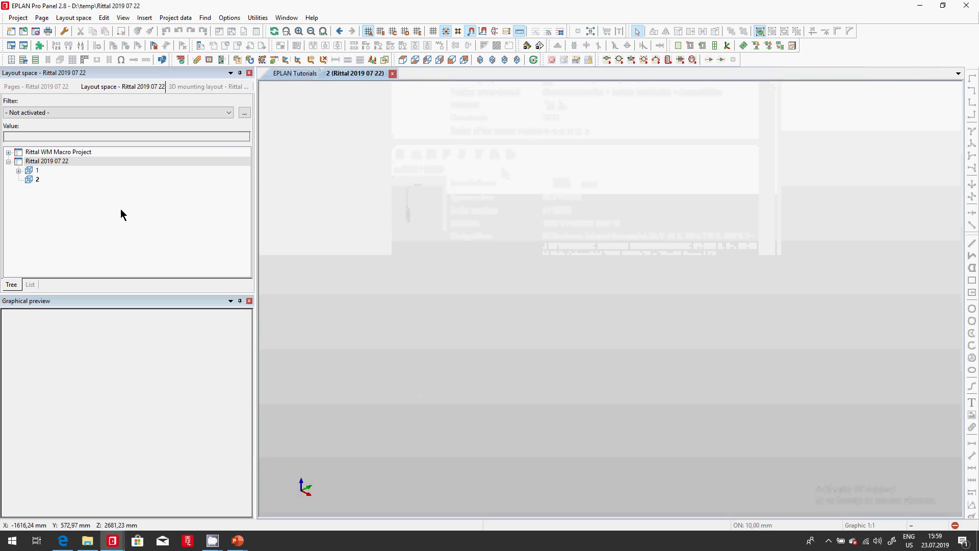
pyautogui.click(145, 17)
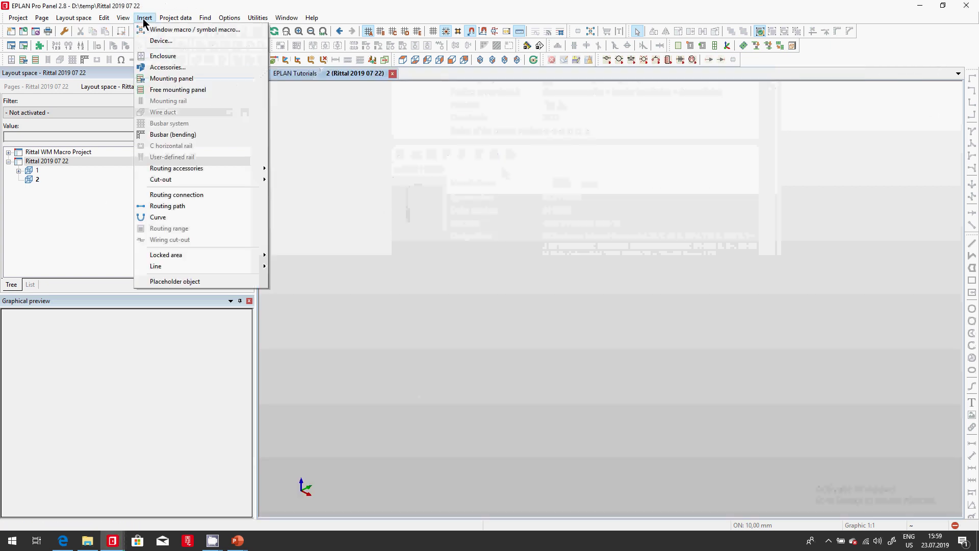
pyautogui.click(157, 57)
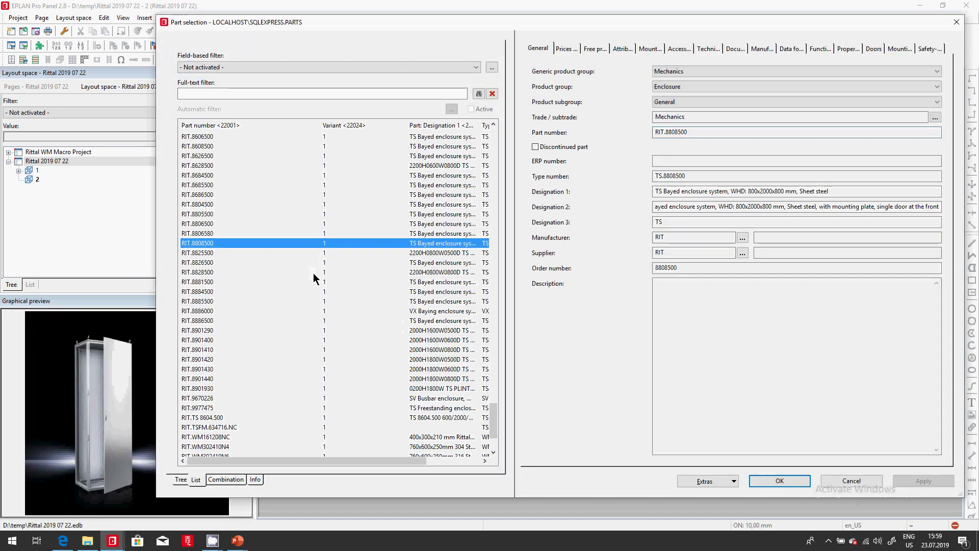
pyautogui.click(400, 253)
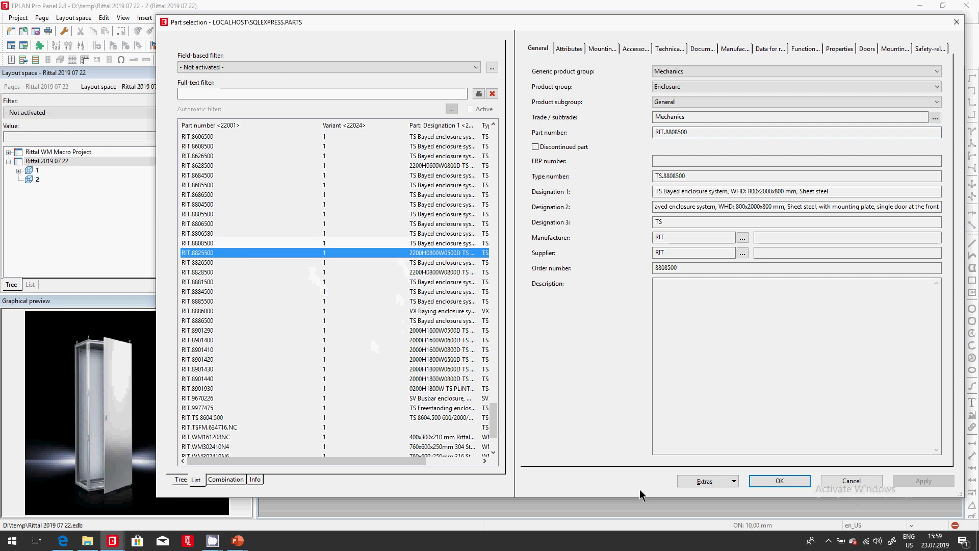
pyautogui.click(780, 480)
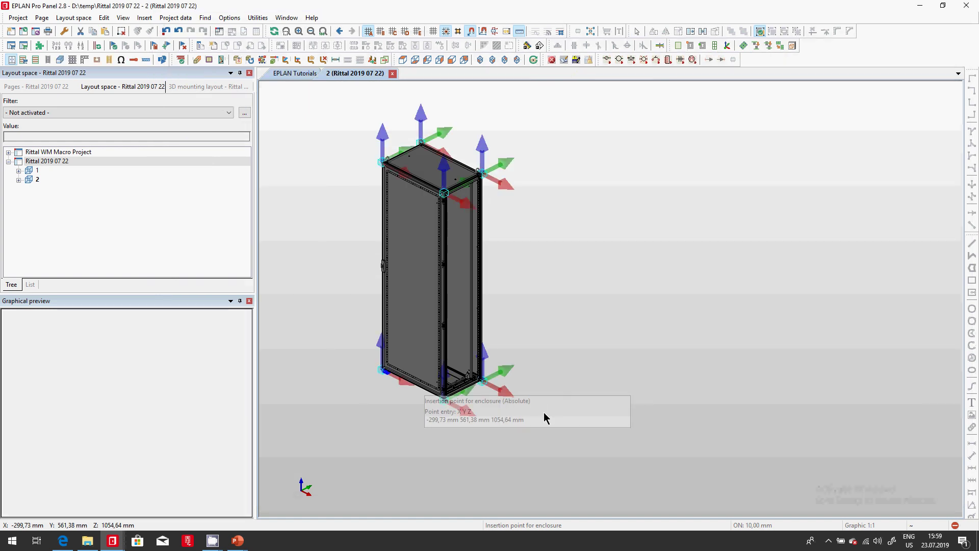
pyautogui.click(145, 18)
pyautogui.click(169, 67)
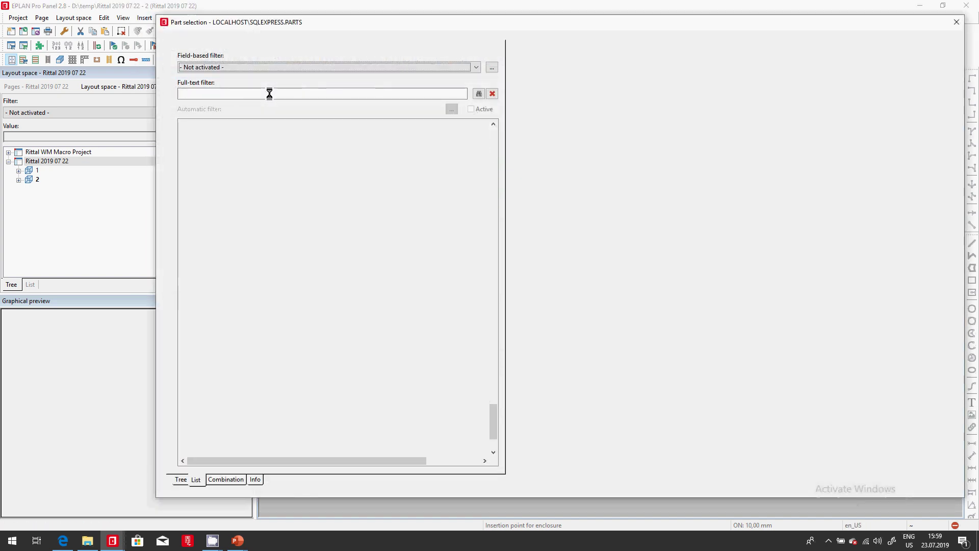
# - Filter the parts list by tag and place enclosure RIT.8628500 right of the first
pyautogui.click(269, 92)
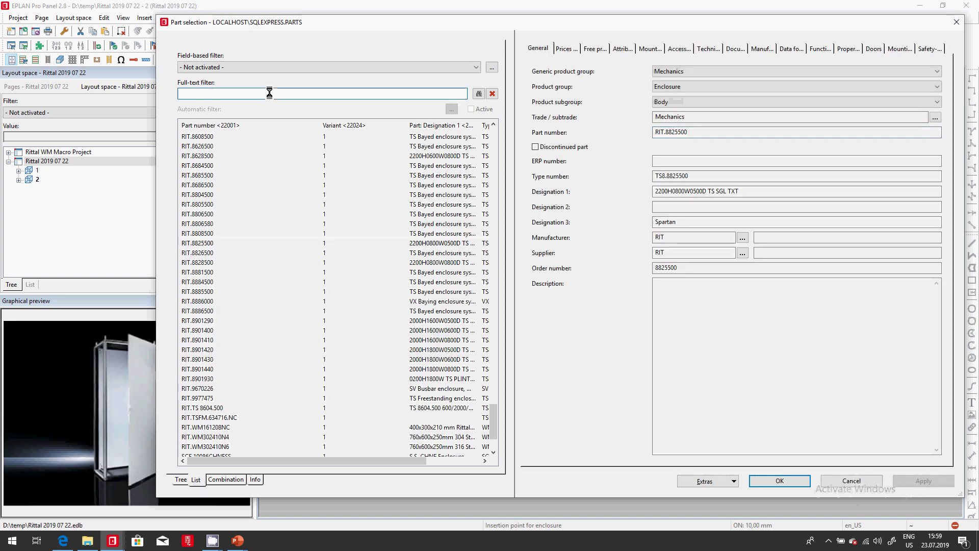
pyautogui.click(339, 263)
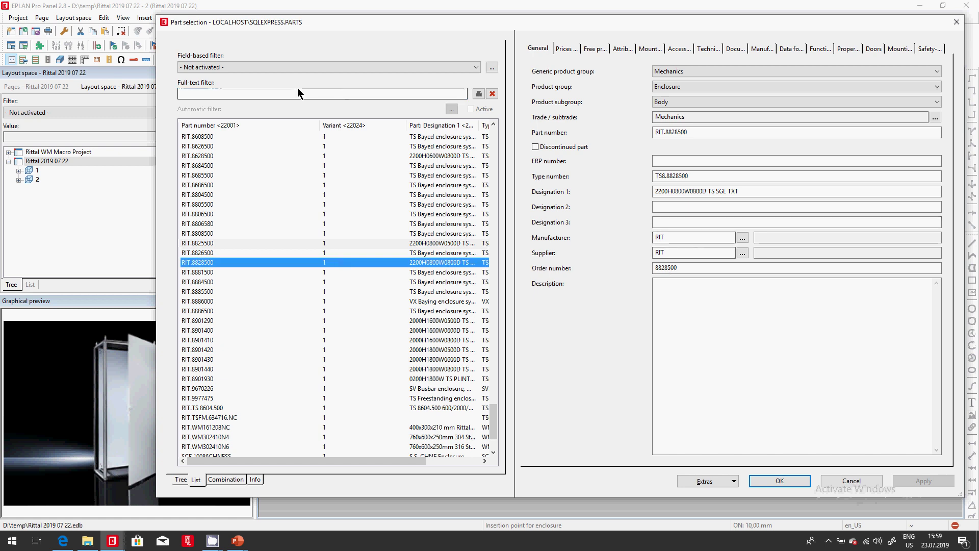
pyautogui.click(280, 93)
pyautogui.write('craig2')
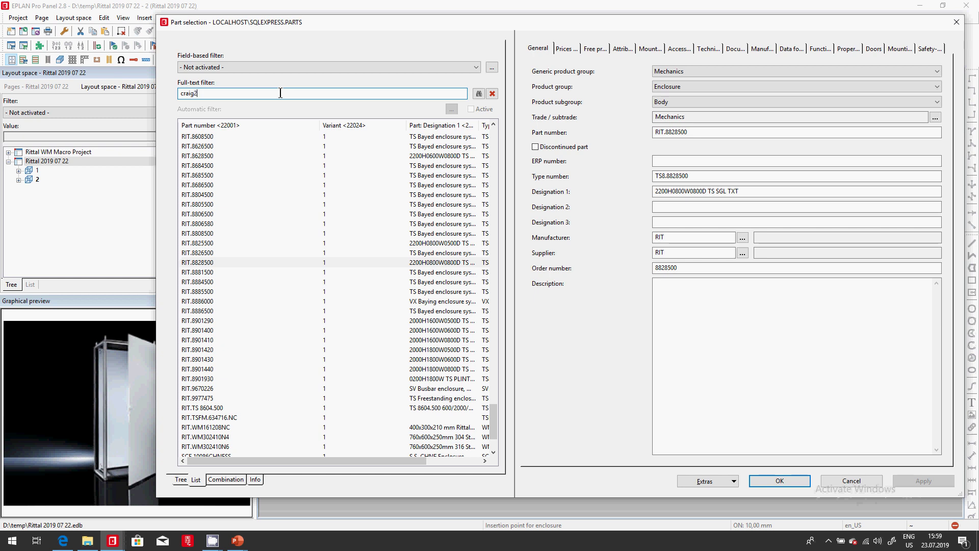
pyautogui.write('019')
pyautogui.press('Return')
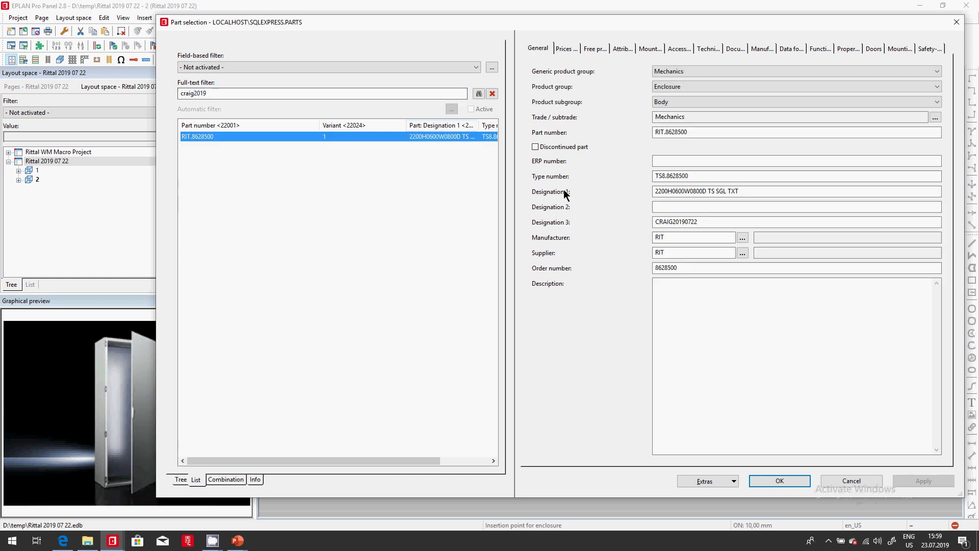
pyautogui.click(780, 480)
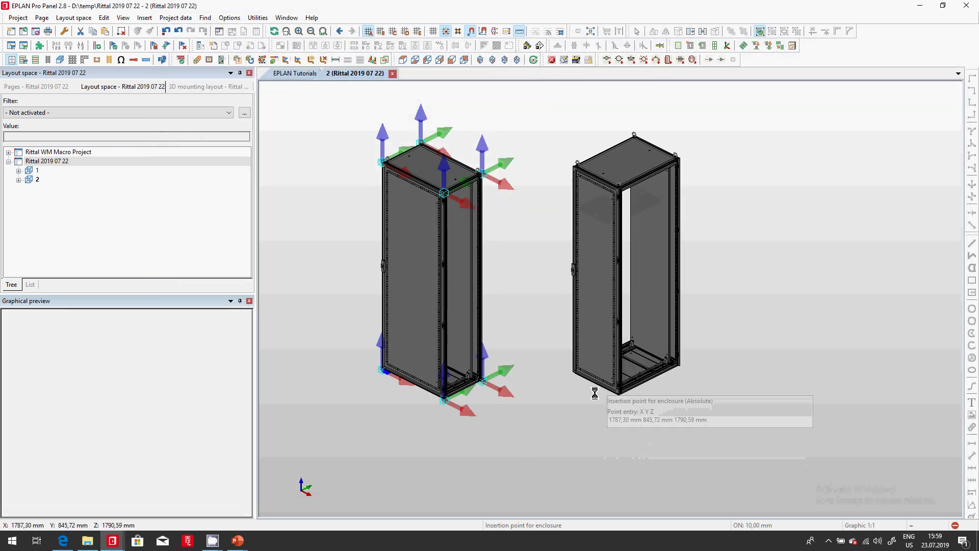
pyautogui.click(667, 377)
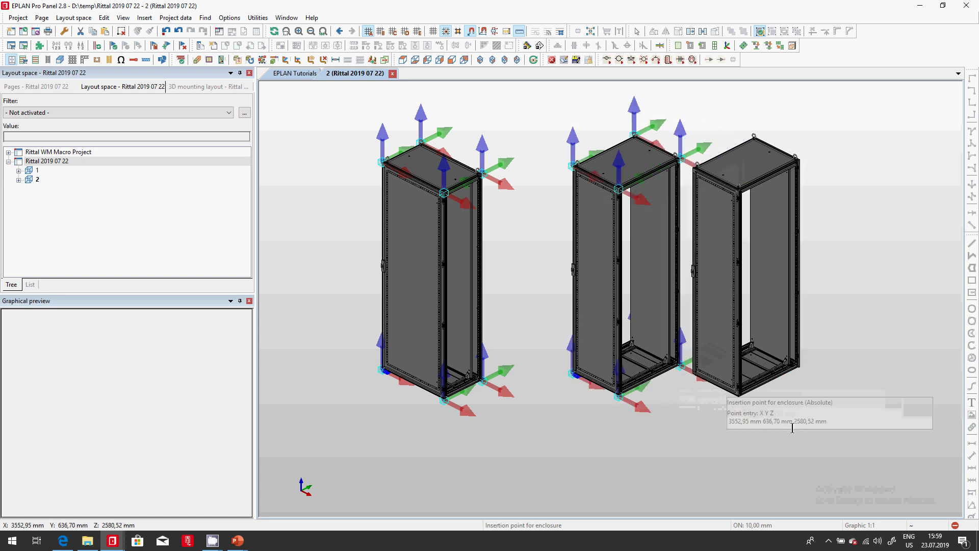
pyautogui.press('Escape')
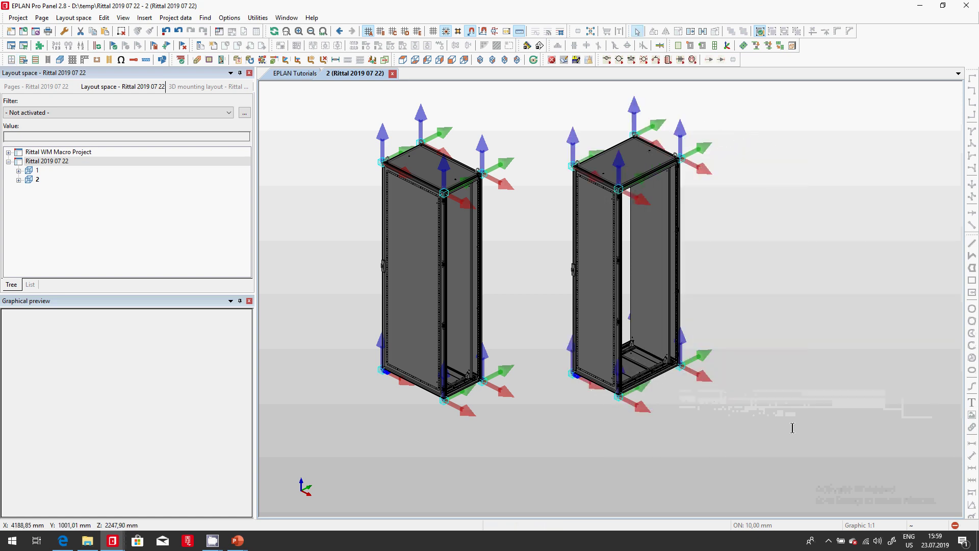
# - Select S4 on layout page 2, check its accessories, and switch to the Rittal product page
pyautogui.click(19, 180)
pyautogui.click(56, 199)
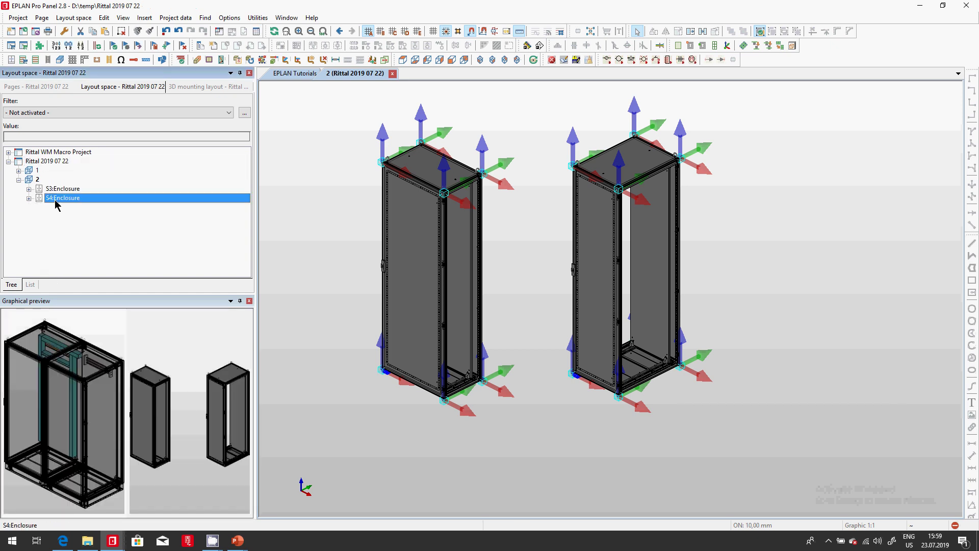
pyautogui.click(144, 17)
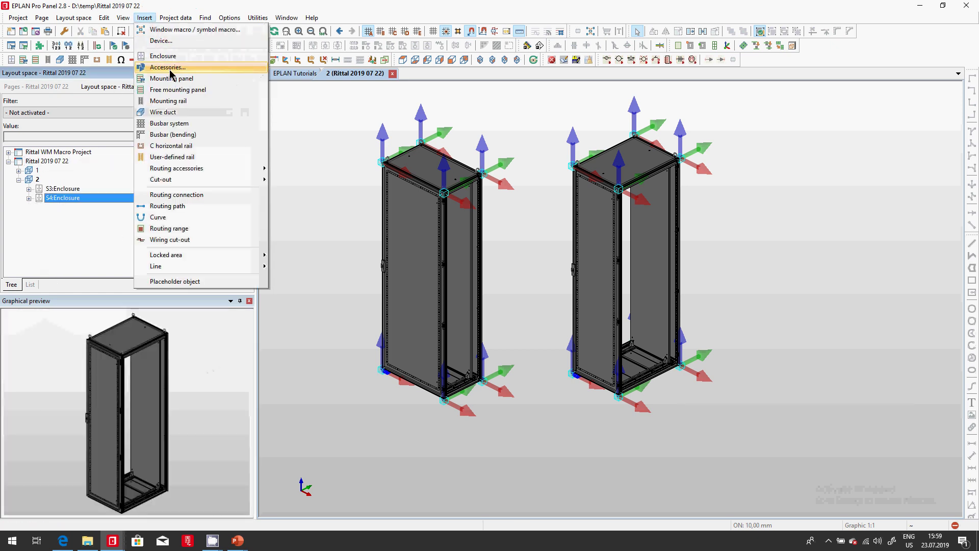
pyautogui.click(173, 73)
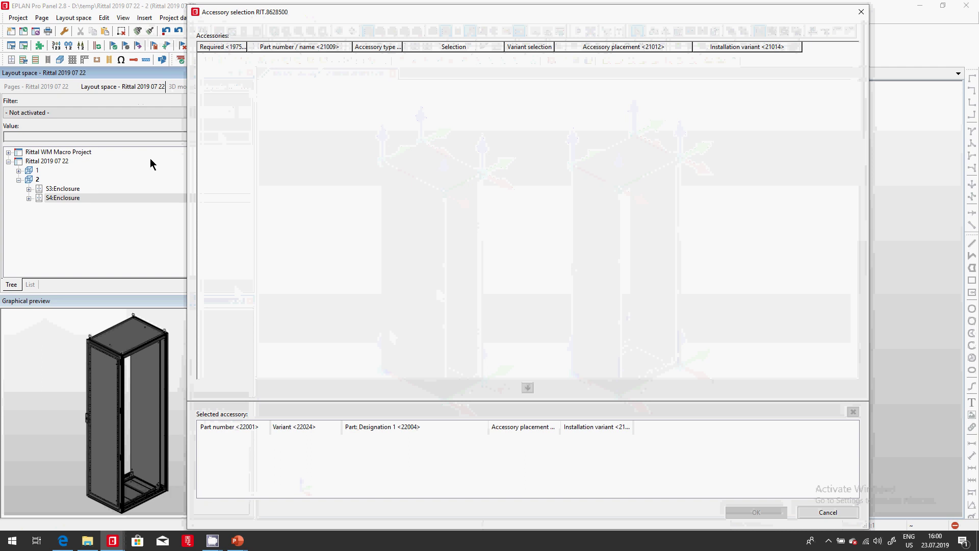
pyautogui.press('Escape')
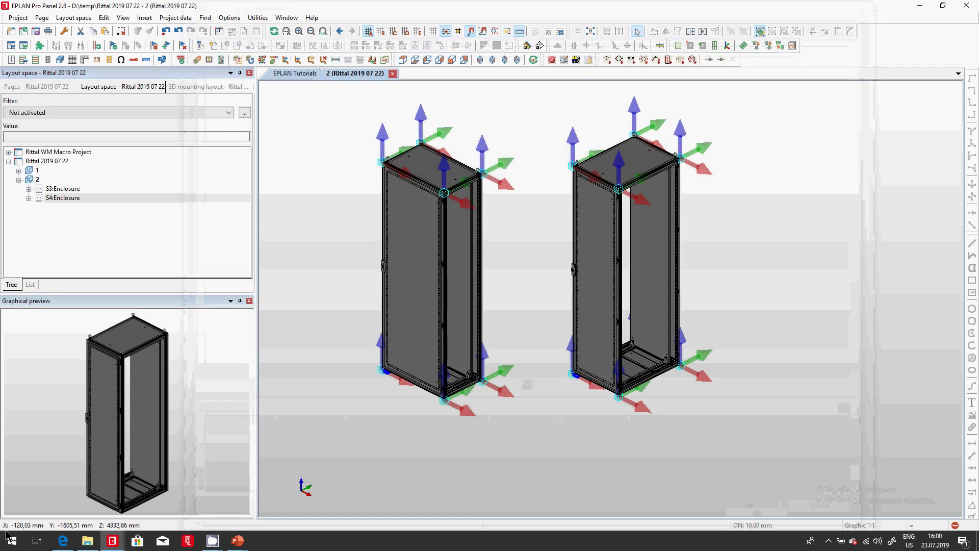
pyautogui.click(63, 541)
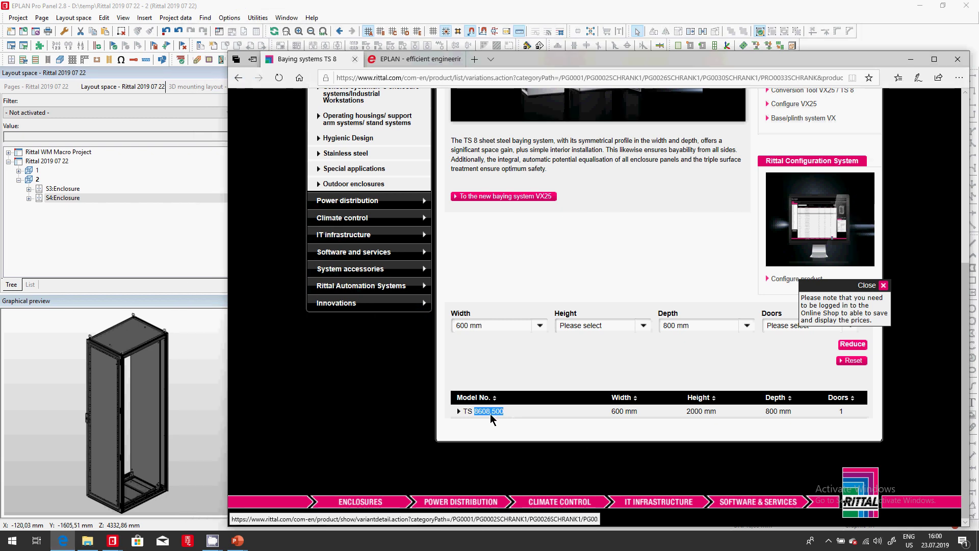
# - Search the EPLAN Data Portal for Rittal enclosure part 8608500
pyautogui.click(112, 201)
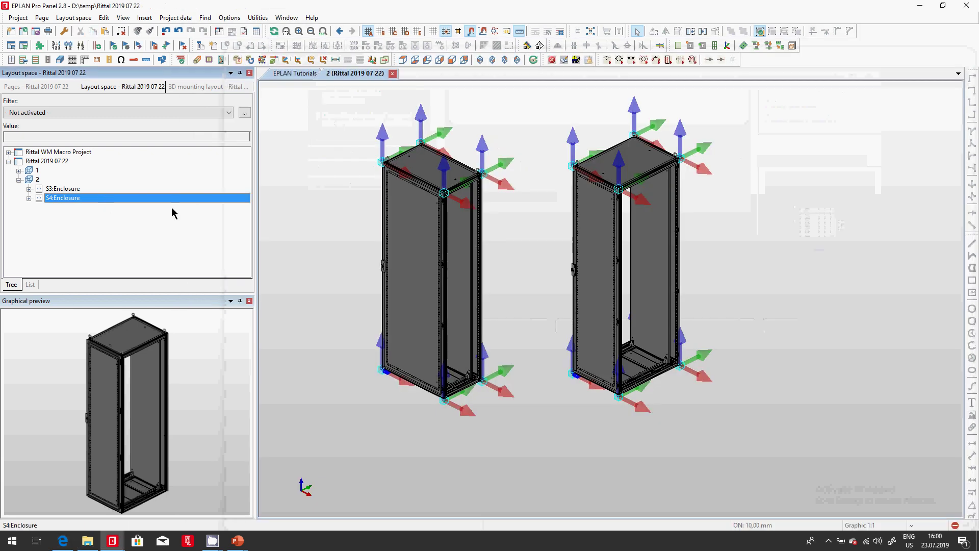
pyautogui.click(259, 19)
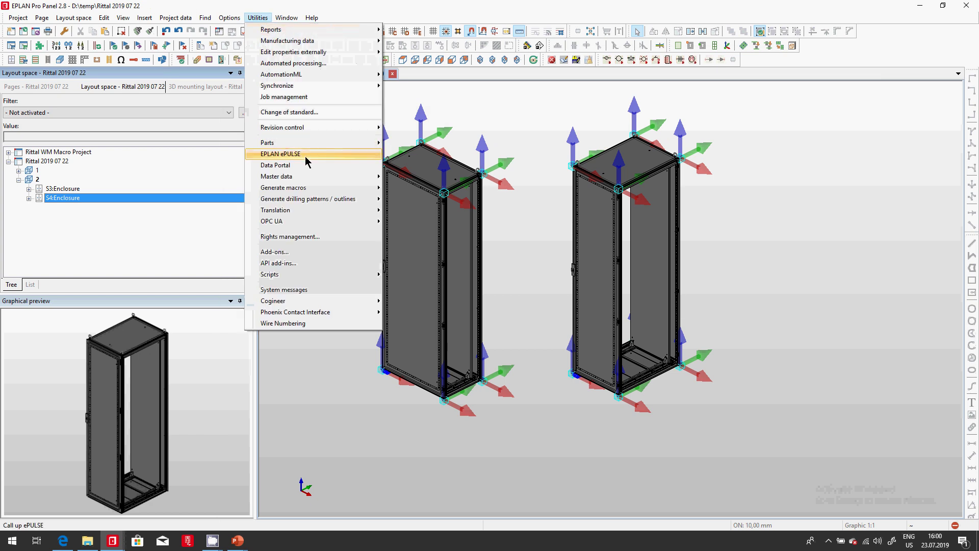
pyautogui.click(305, 157)
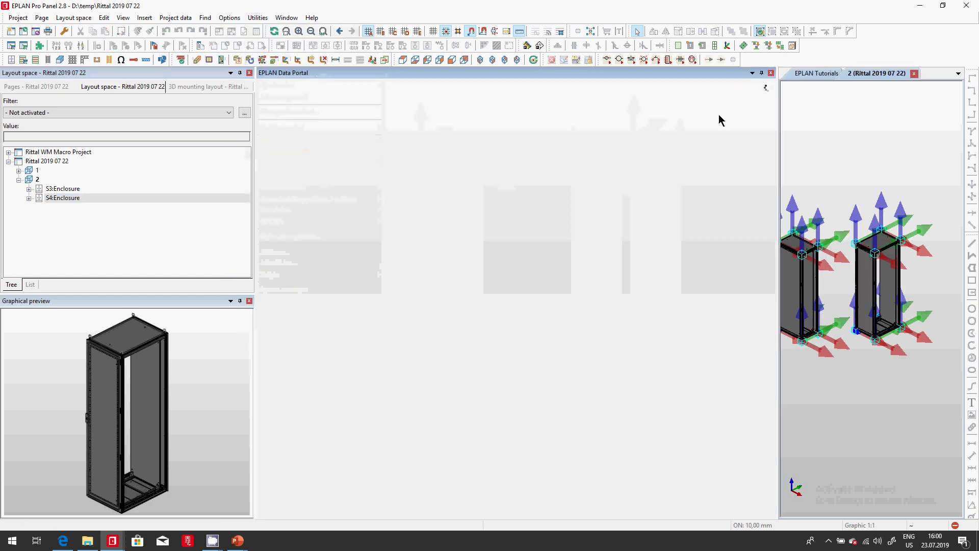
pyautogui.click(671, 89)
pyautogui.write('8608500')
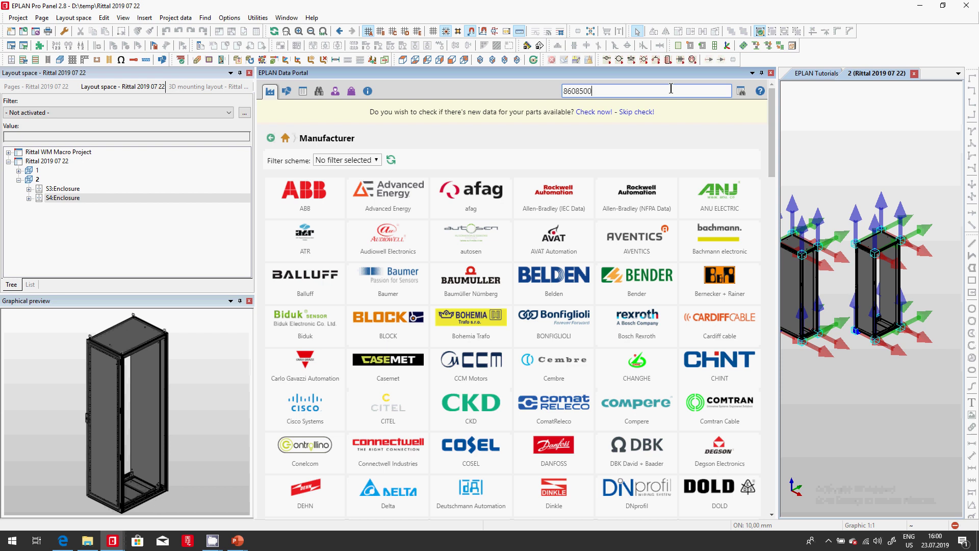
pyautogui.press('Return')
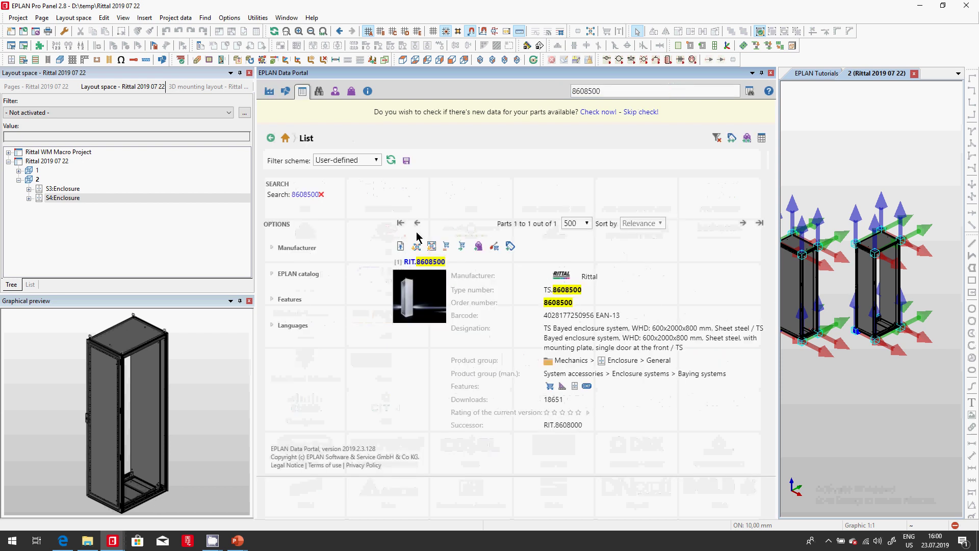
# - Import part 8608500 and place it as enclosure S5 right of the other two
pyautogui.click(431, 247)
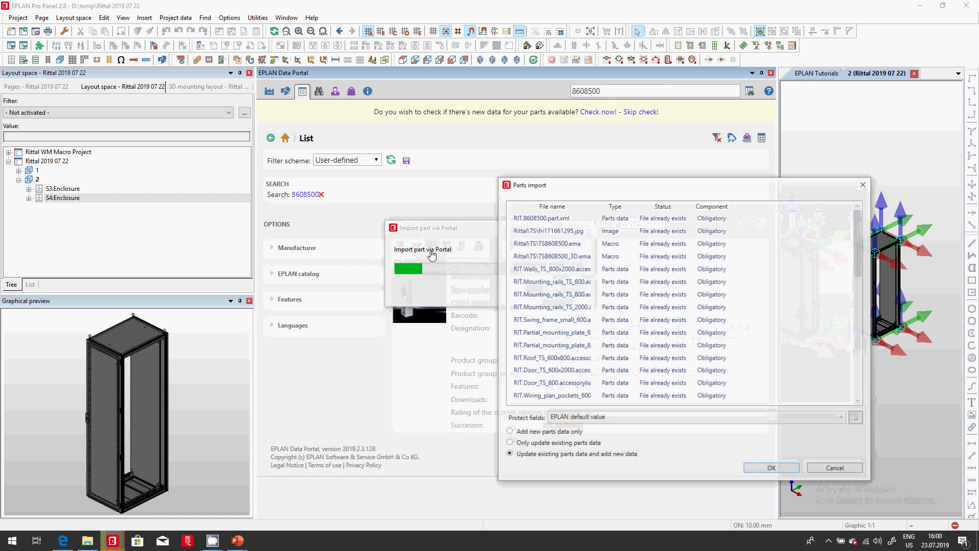
pyautogui.click(775, 467)
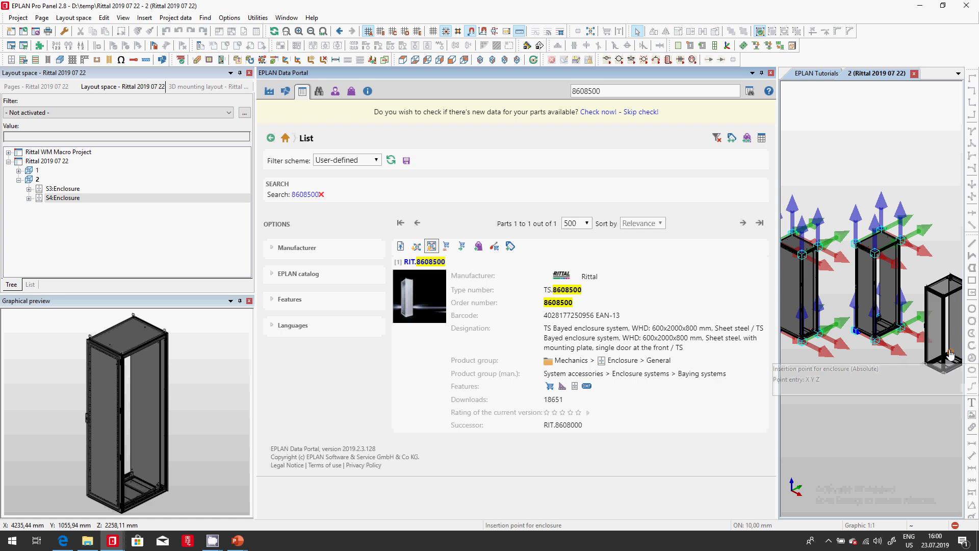
pyautogui.click(916, 389)
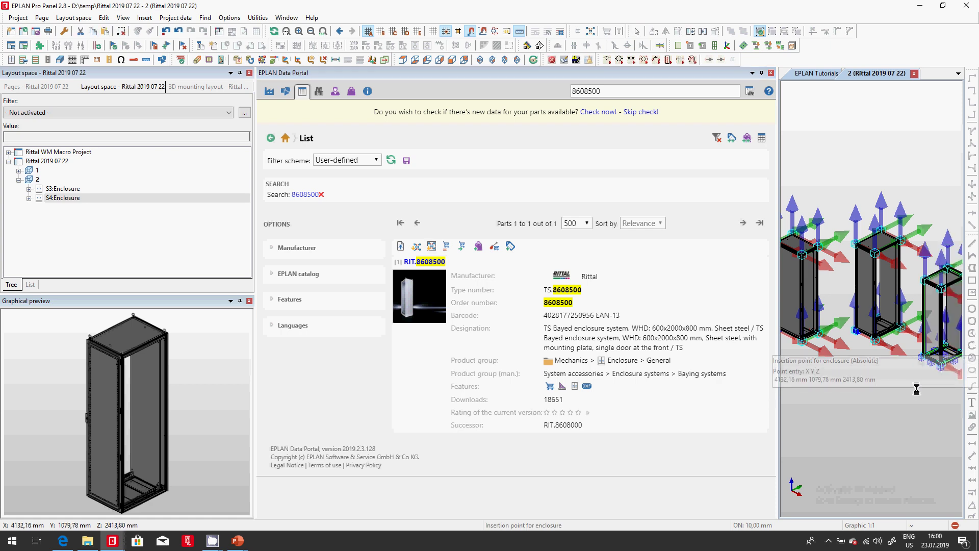
pyautogui.click(771, 73)
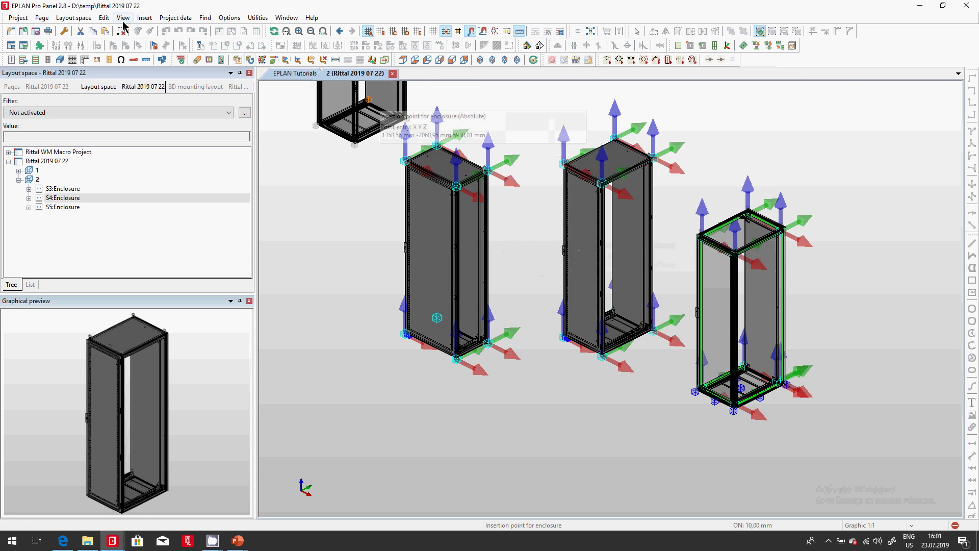
# - Give the third enclosure the RIT.TS_base_RAL_7035_100_600x800 base accessory
pyautogui.click(145, 19)
pyautogui.press('Escape')
pyautogui.press('Escape')
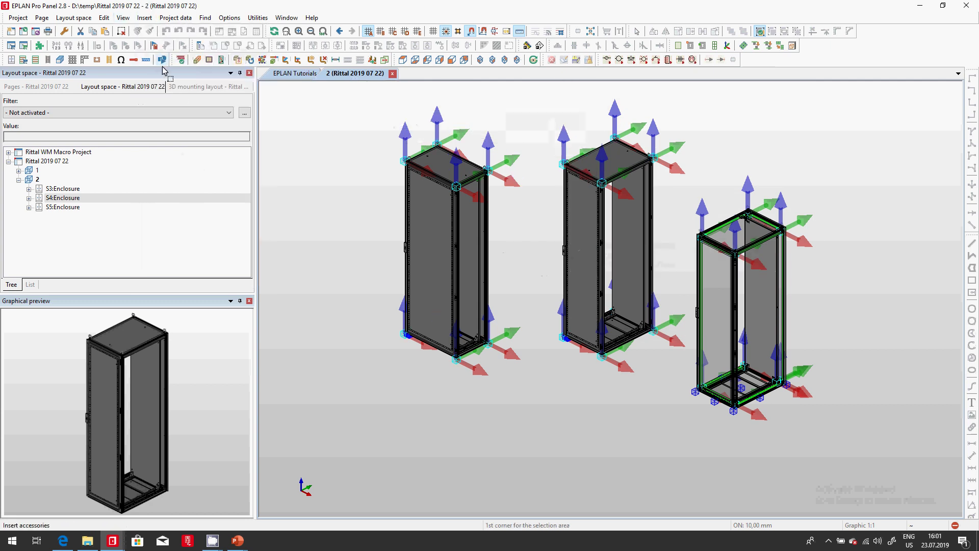
pyautogui.click(780, 437)
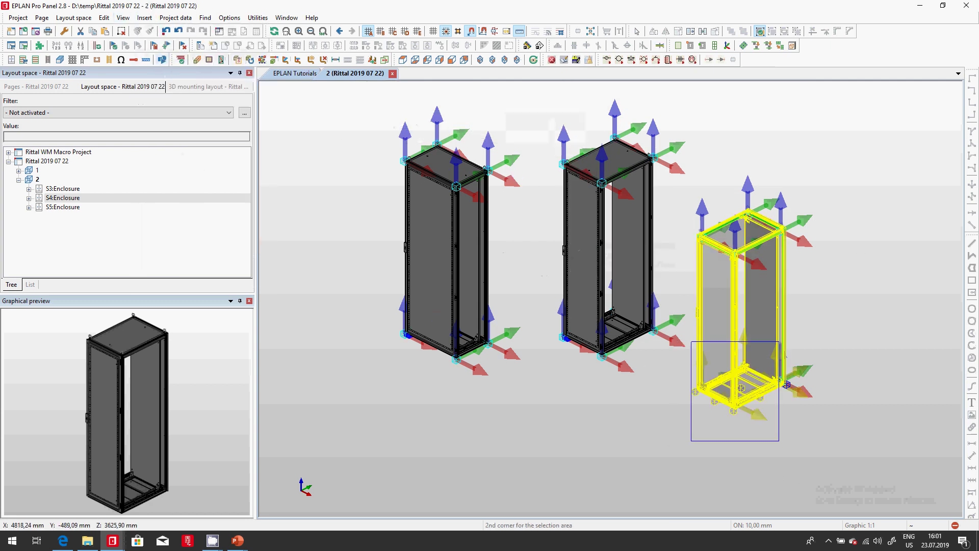
pyautogui.doubleClick(692, 351)
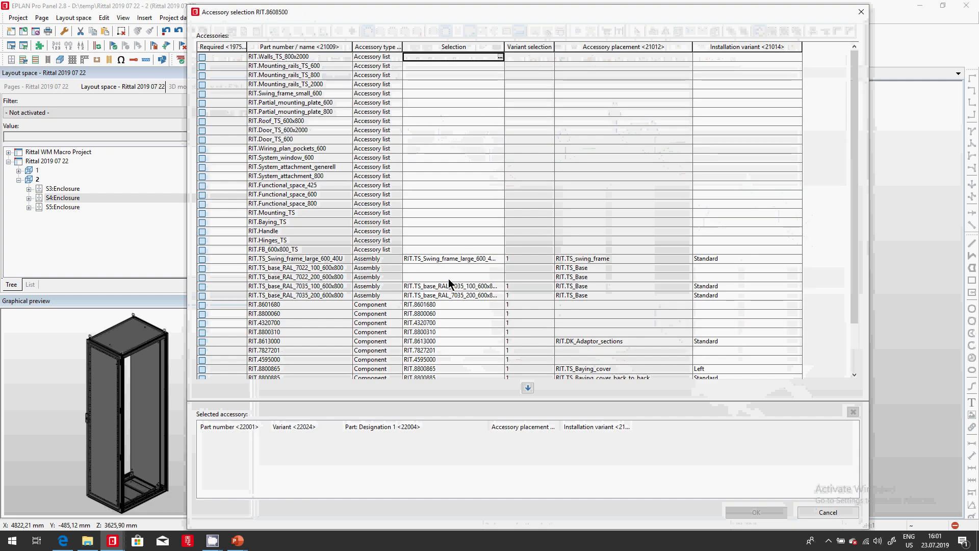
pyautogui.click(332, 286)
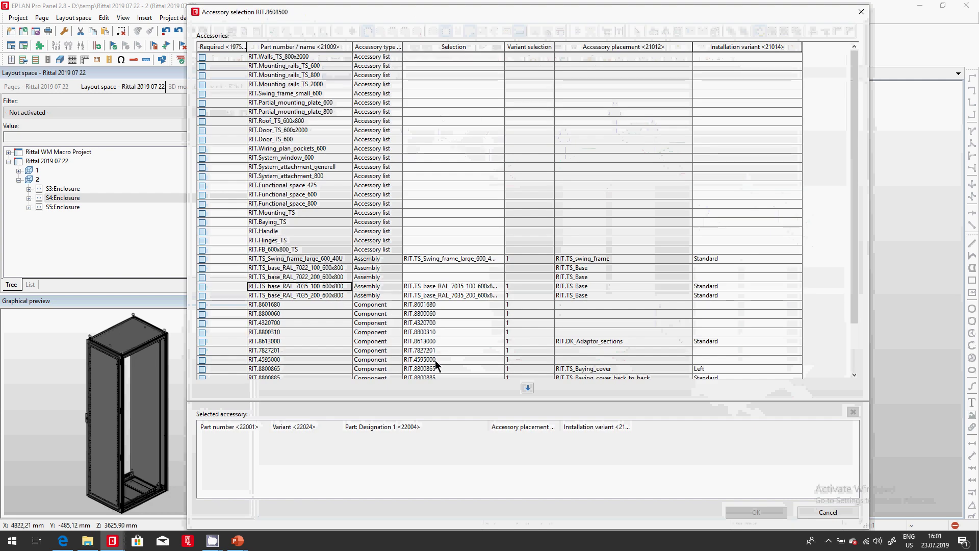
pyautogui.click(528, 388)
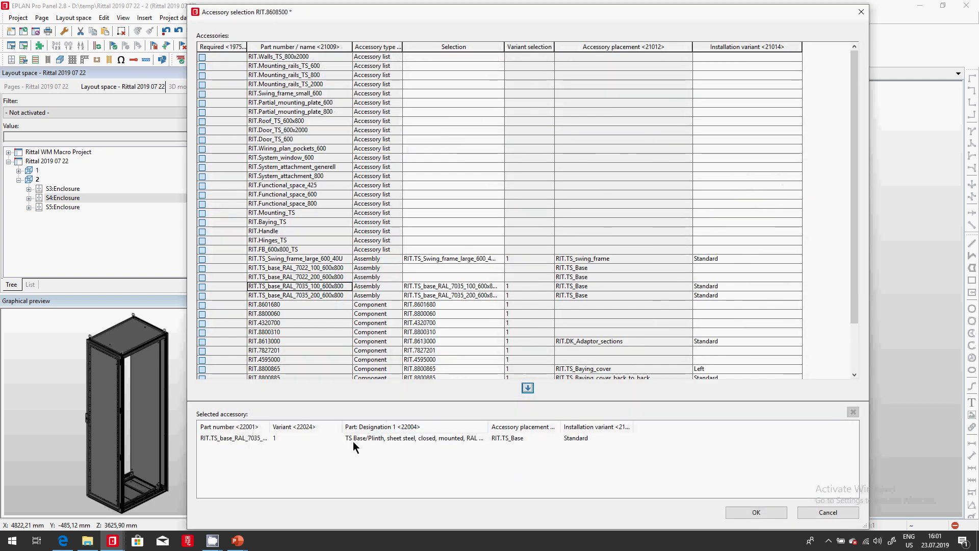
# - Add the mounting plate infill and lockable side panel RIT.7824208, then apply the accessories
pyautogui.moveTo(858, 299); pyautogui.dragTo(863, 349)
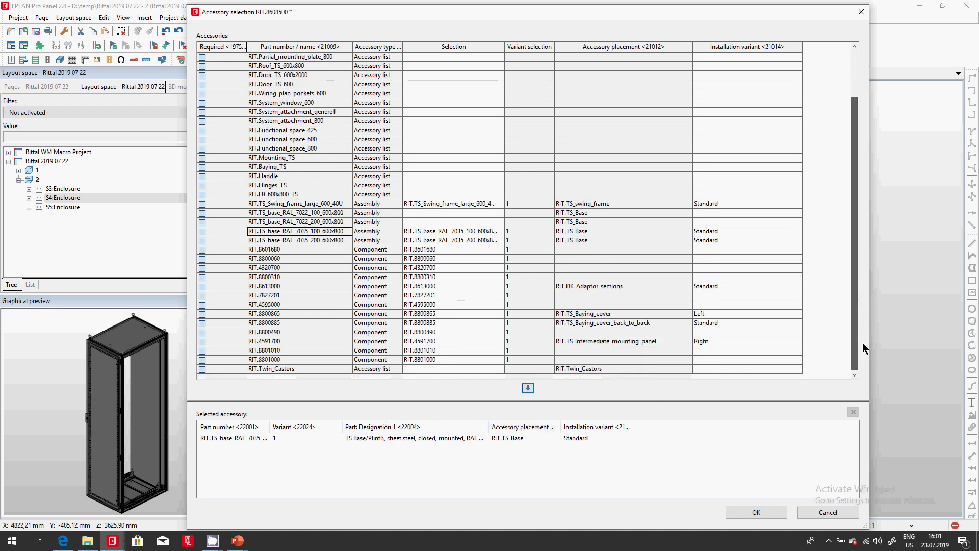
pyautogui.click(626, 339)
pyautogui.click(528, 387)
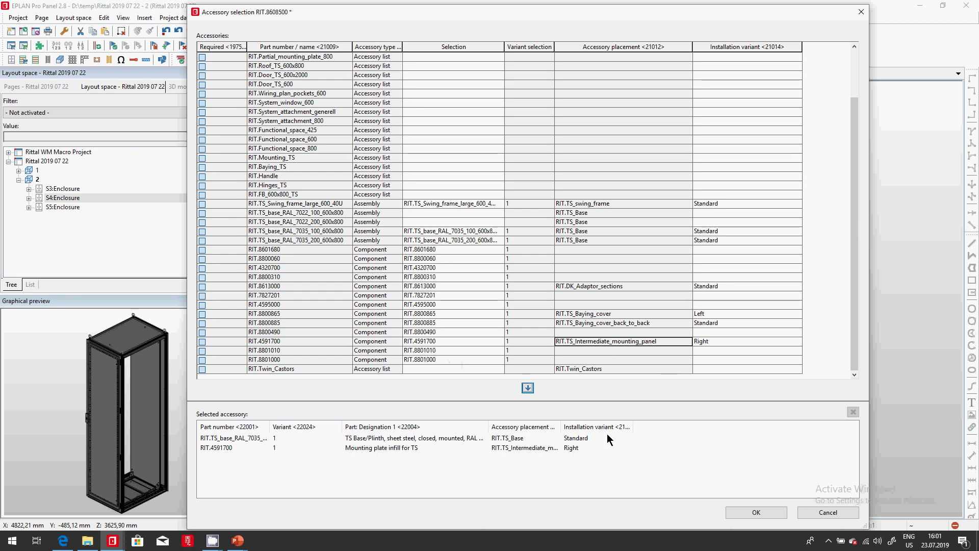
pyautogui.scroll(2, 447, 115)
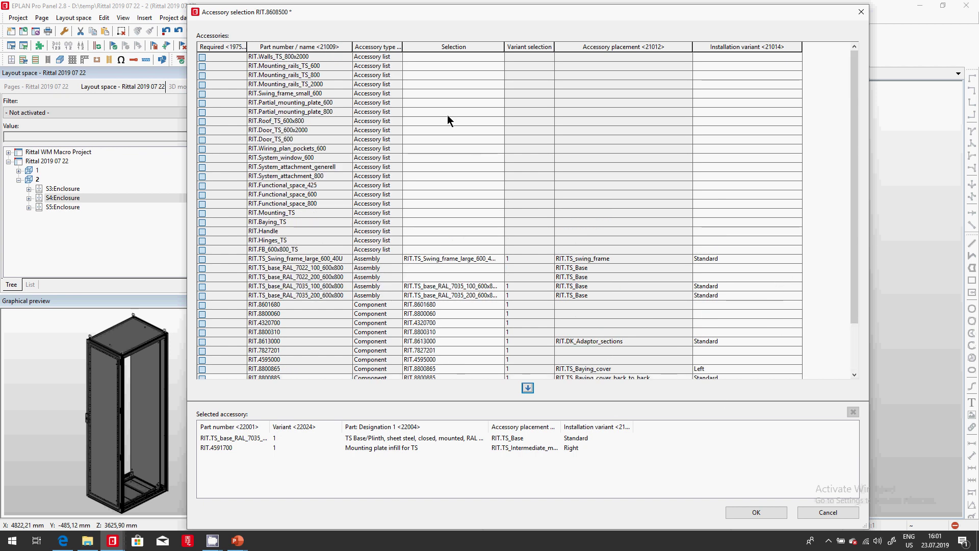
pyautogui.click(502, 56)
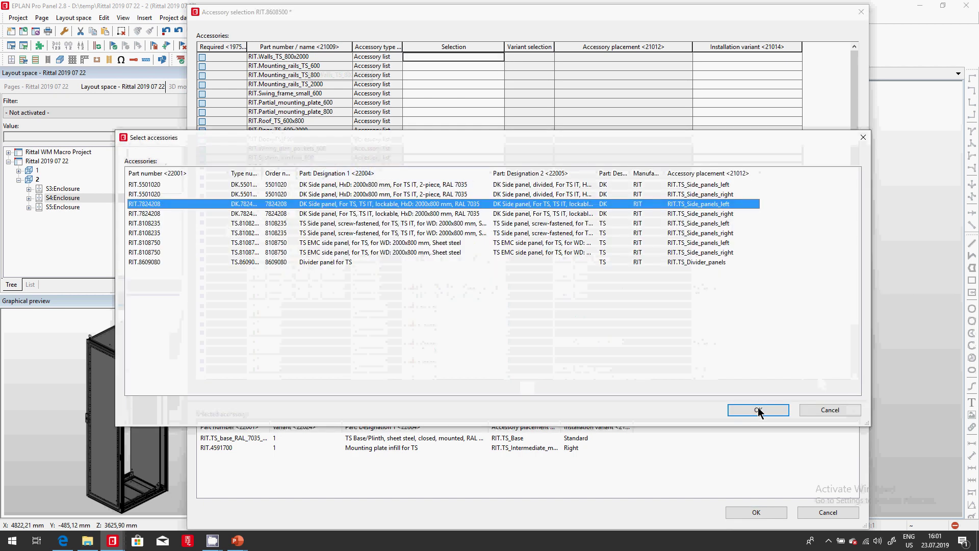
pyautogui.click(751, 408)
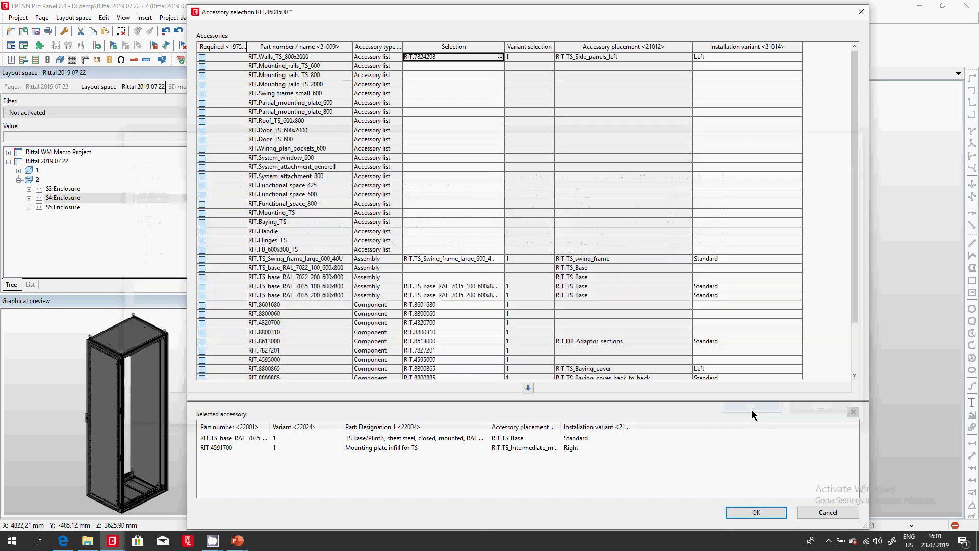
pyautogui.click(528, 388)
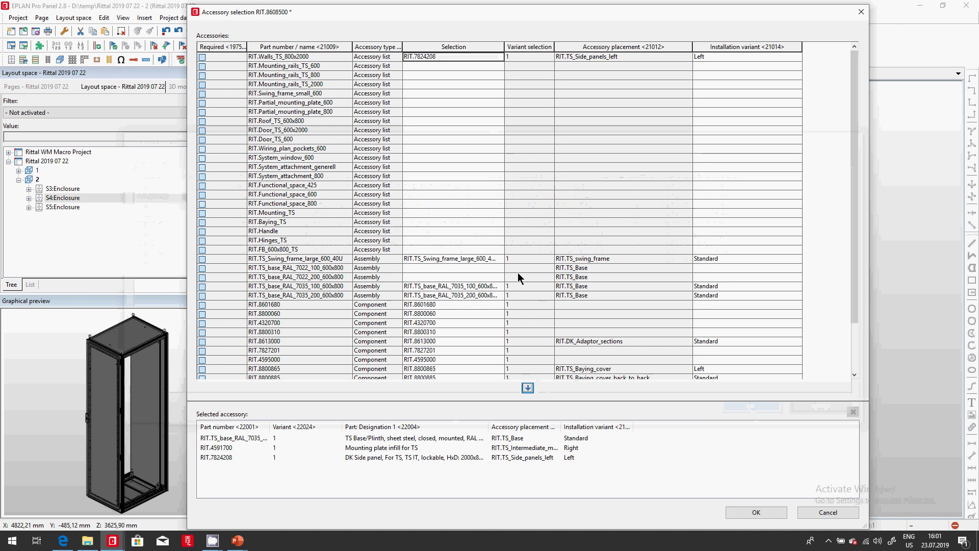
pyautogui.click(742, 512)
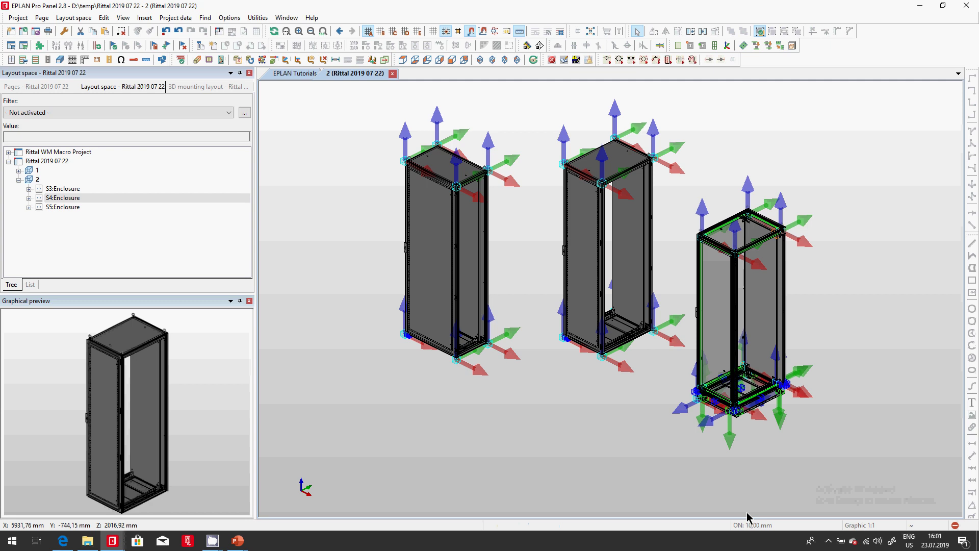
# - Filter parts management for 8608 and show RIT.8608500's accessory list
pyautogui.click(11, 45)
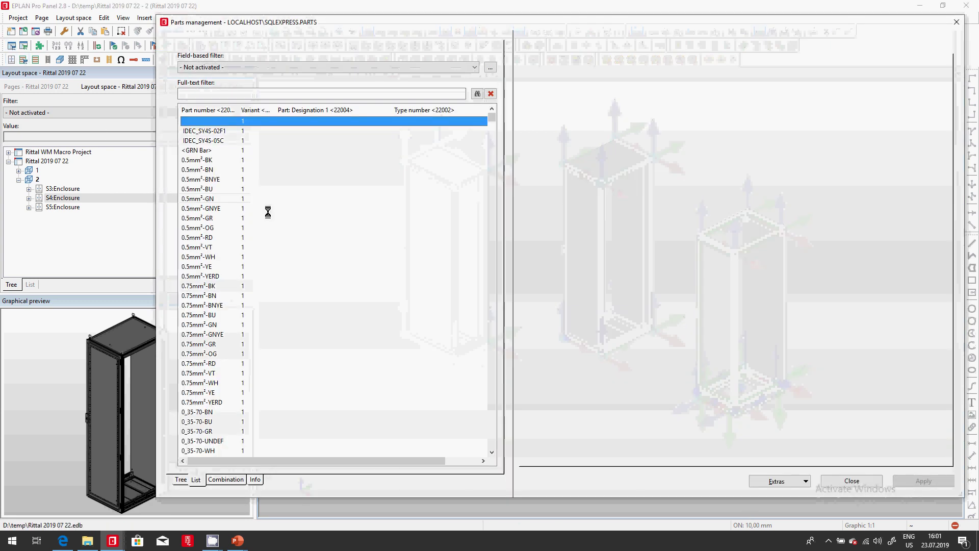
pyautogui.click(254, 94)
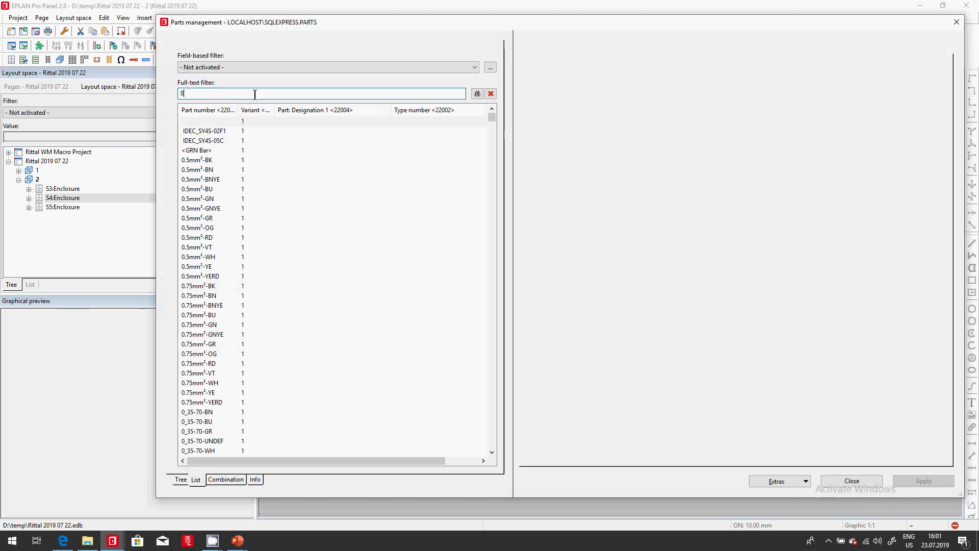
pyautogui.press('Return')
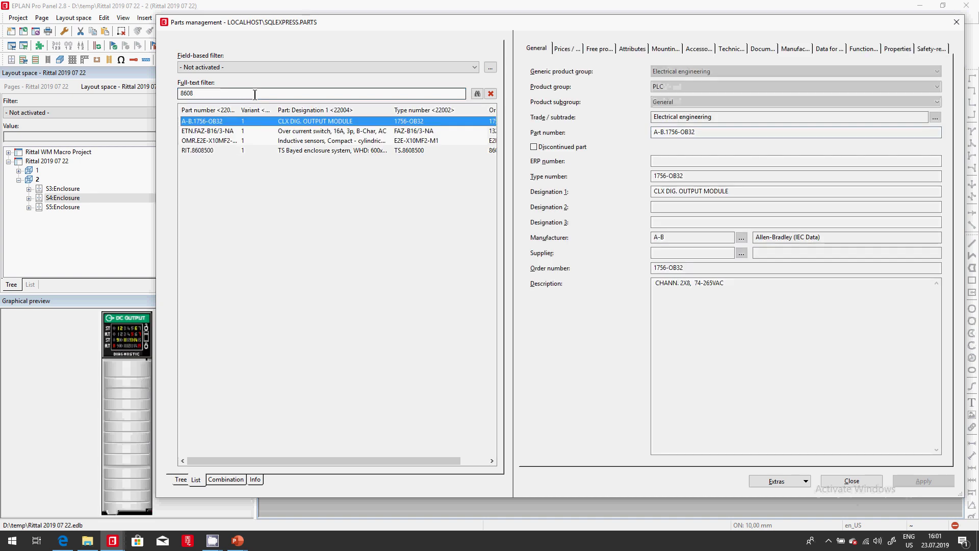
pyautogui.click(210, 151)
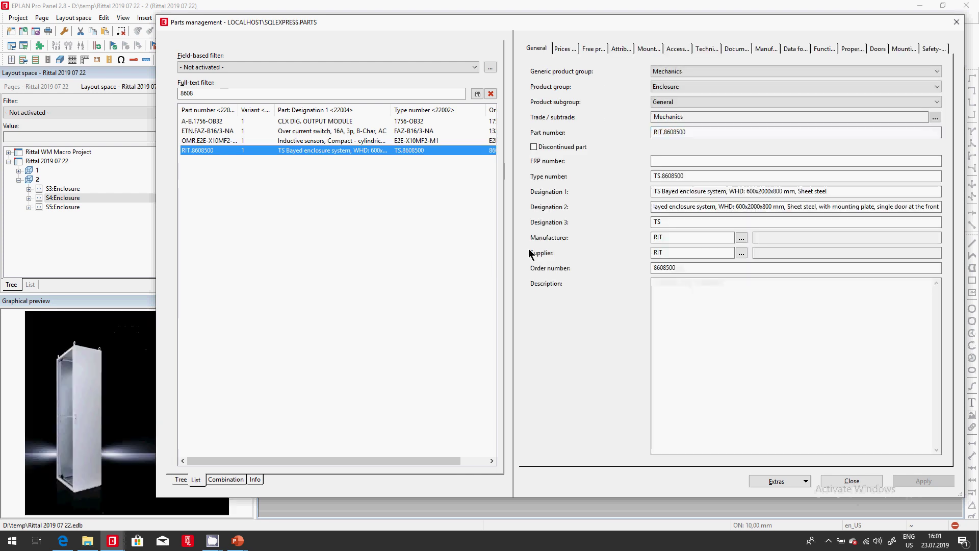
pyautogui.click(678, 49)
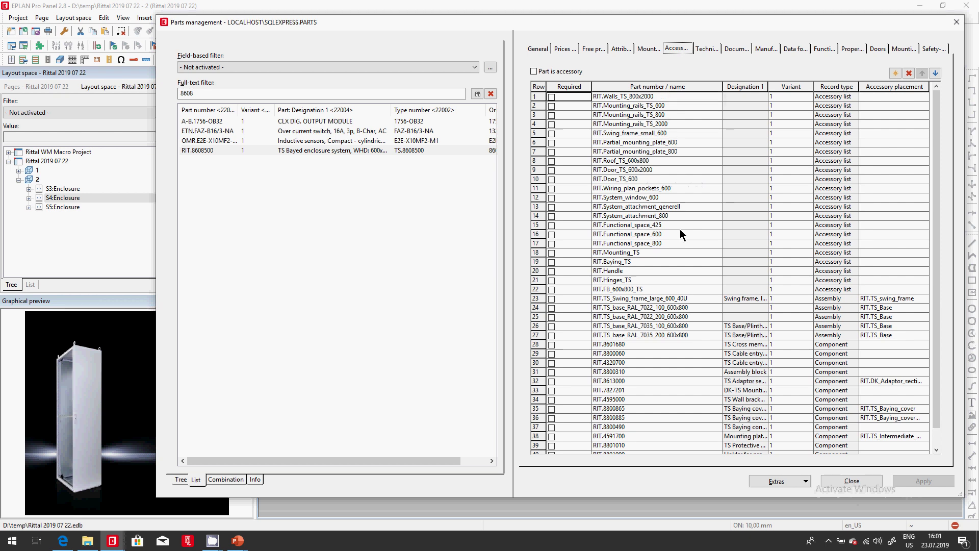
pyautogui.click(694, 324)
pyautogui.click(693, 326)
pyautogui.hotkey('ctrl', 'c')
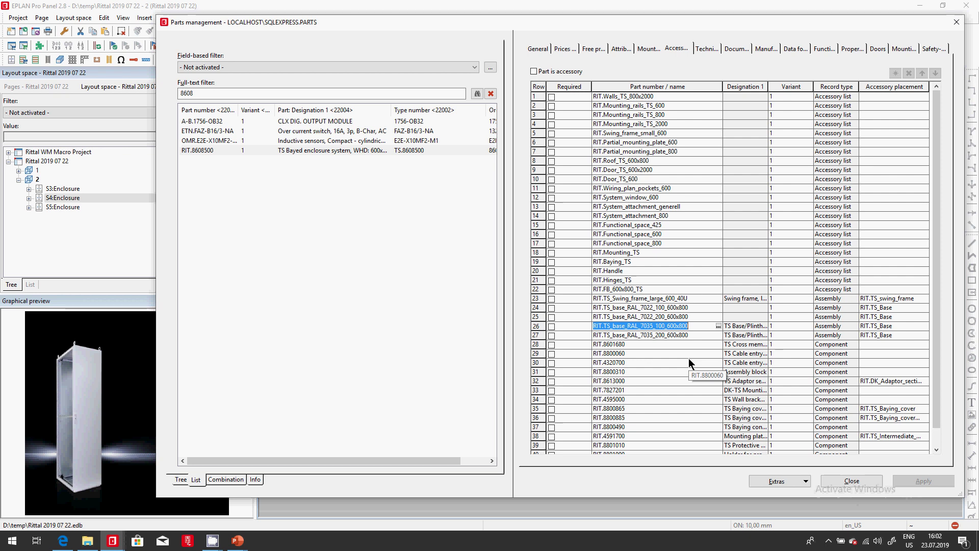
# - Add RIT.TS_base_RAL_7035_100_600x800 as a new accessory row of part RIT.8628500
pyautogui.click(187, 94)
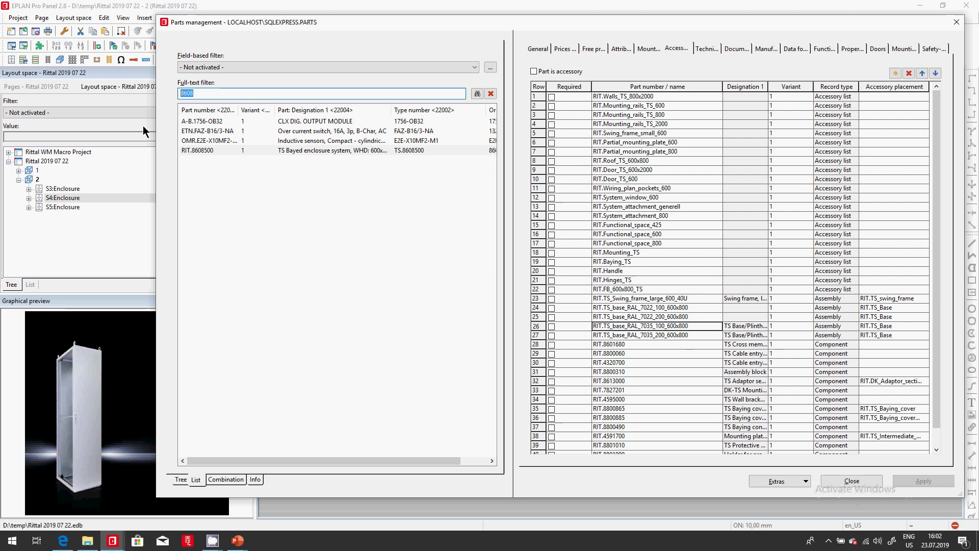
pyautogui.write('craig')
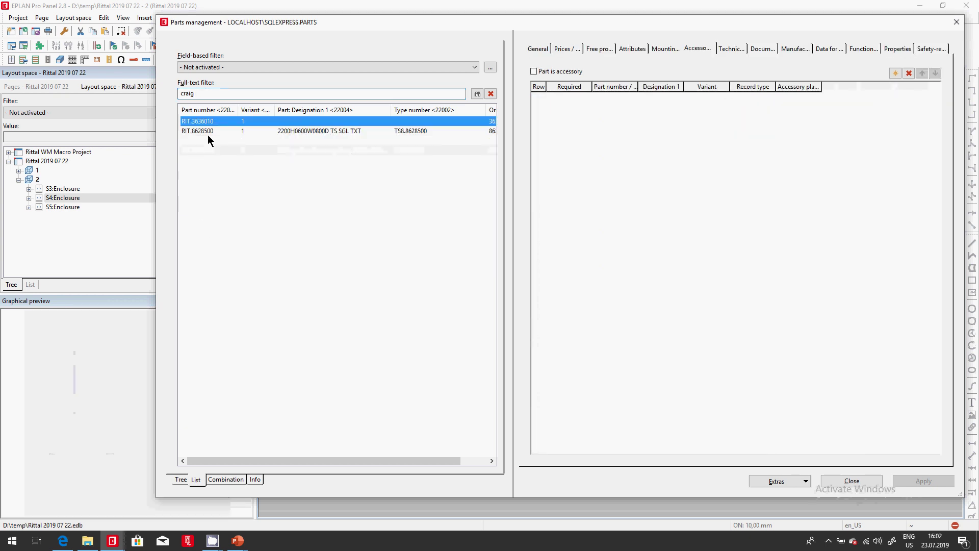
pyautogui.click(211, 131)
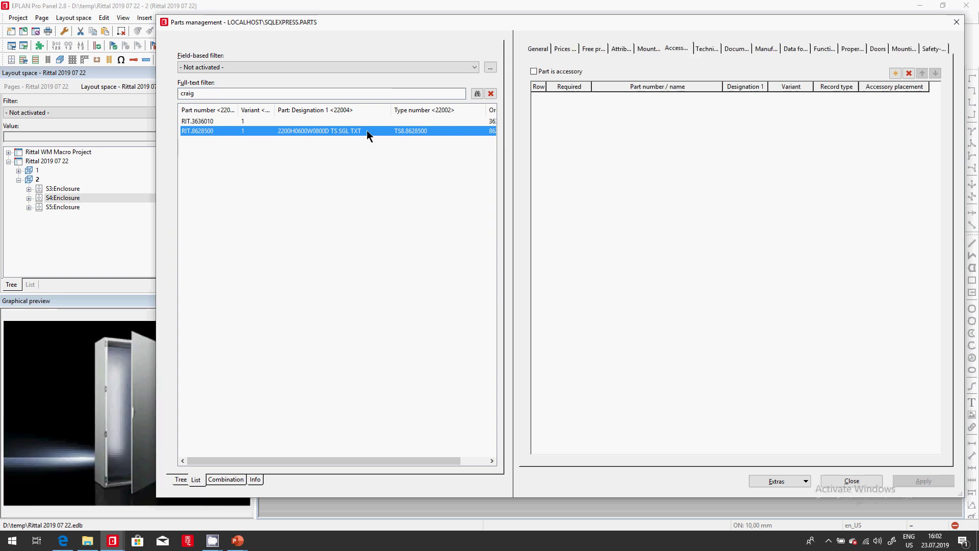
pyautogui.click(895, 73)
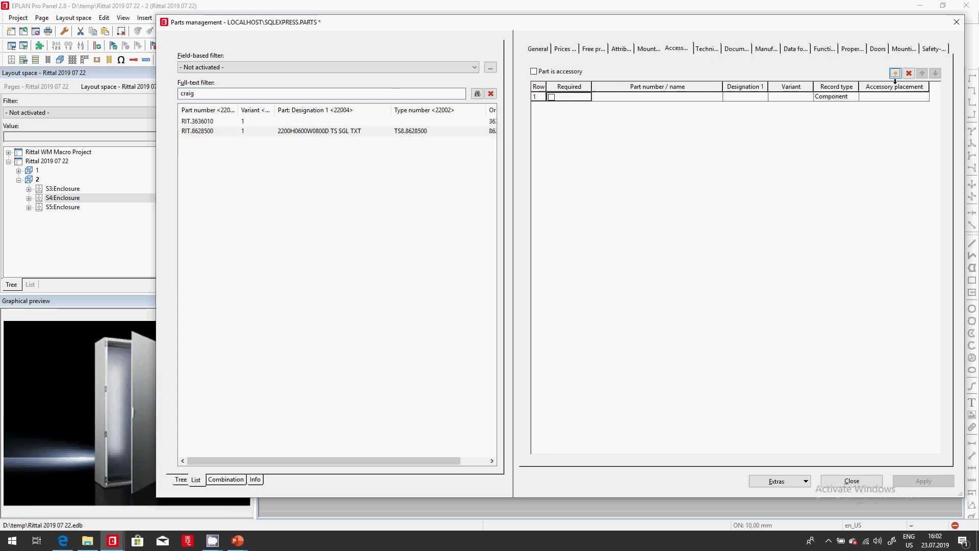
pyautogui.click(706, 99)
pyautogui.click(718, 96)
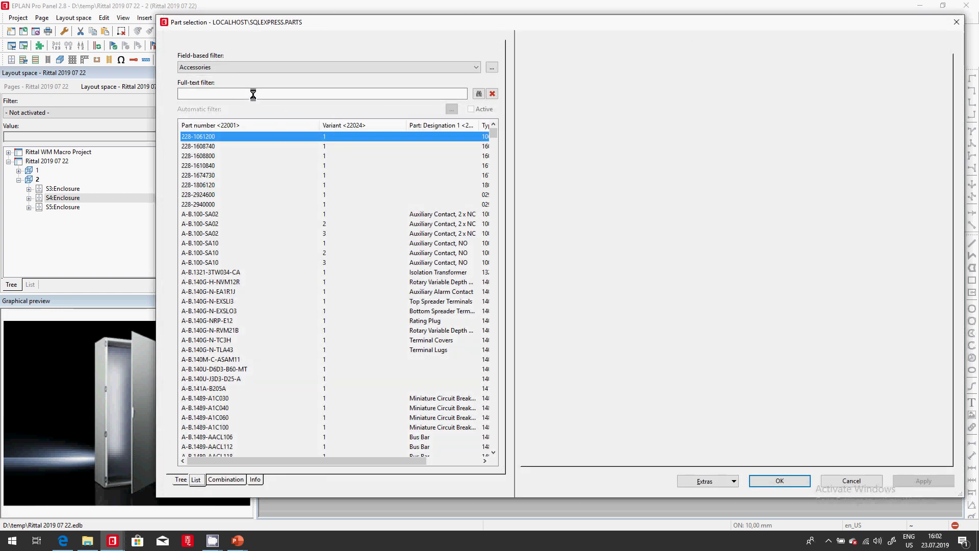
pyautogui.click(253, 94)
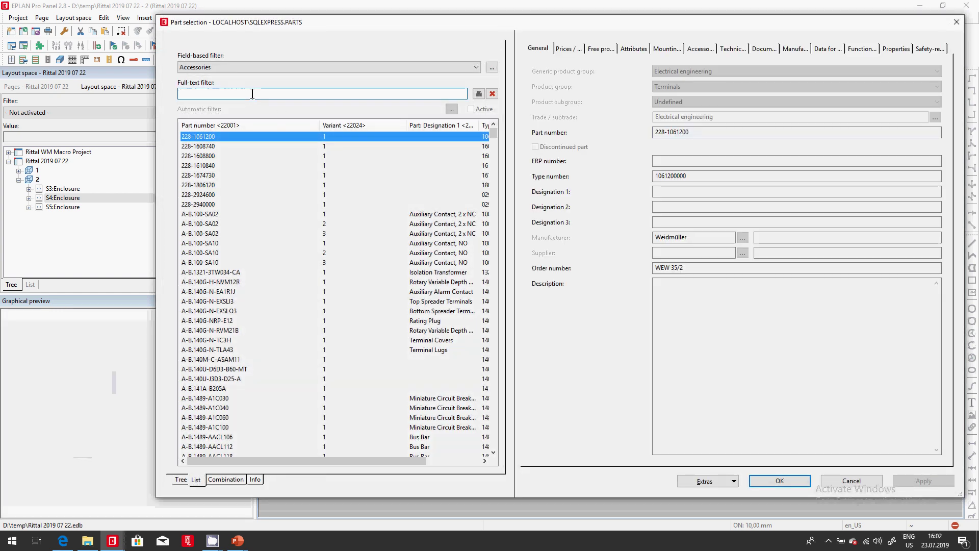
pyautogui.hotkey('ctrl', 'v')
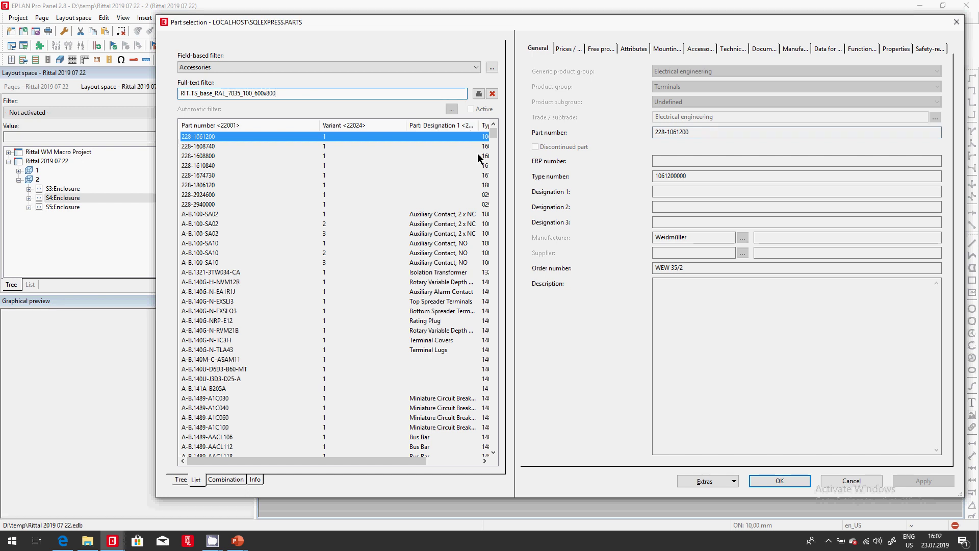
pyautogui.click(479, 94)
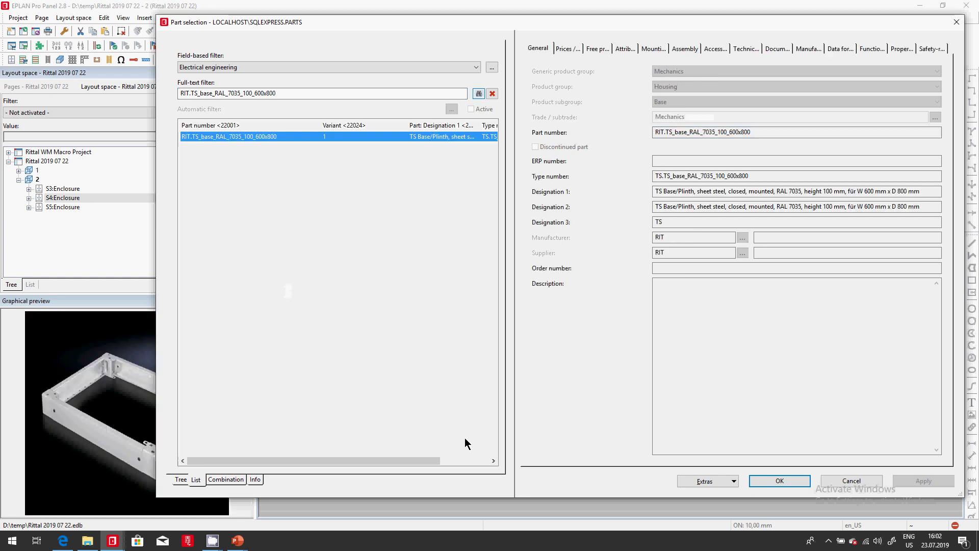
pyautogui.click(797, 480)
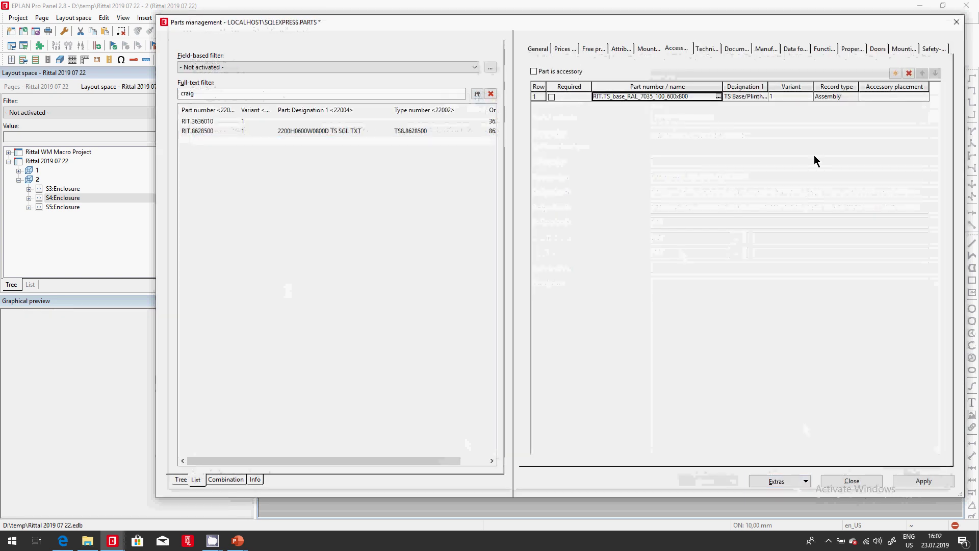
# - Set that accessory's placement to RIT.TP_Base and apply the changes
pyautogui.click(877, 97)
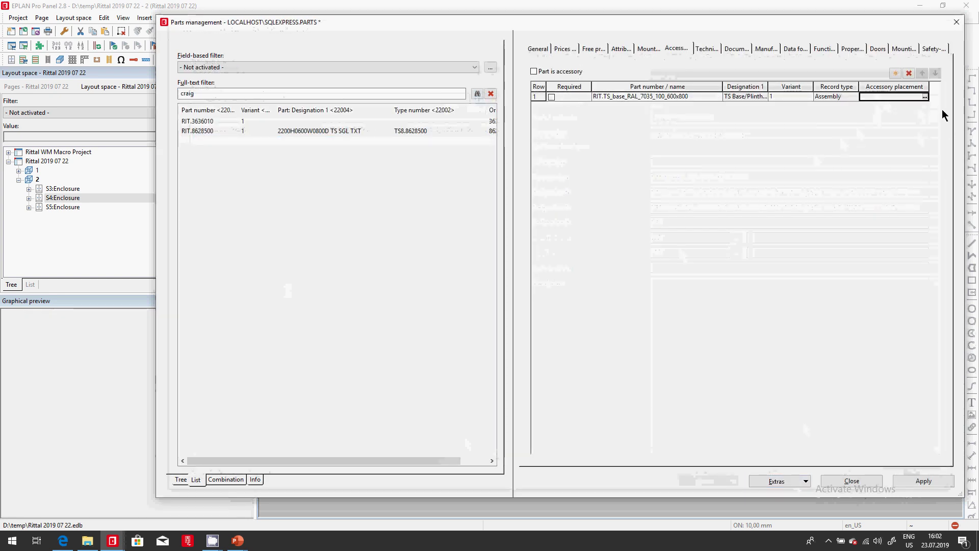
pyautogui.click(925, 97)
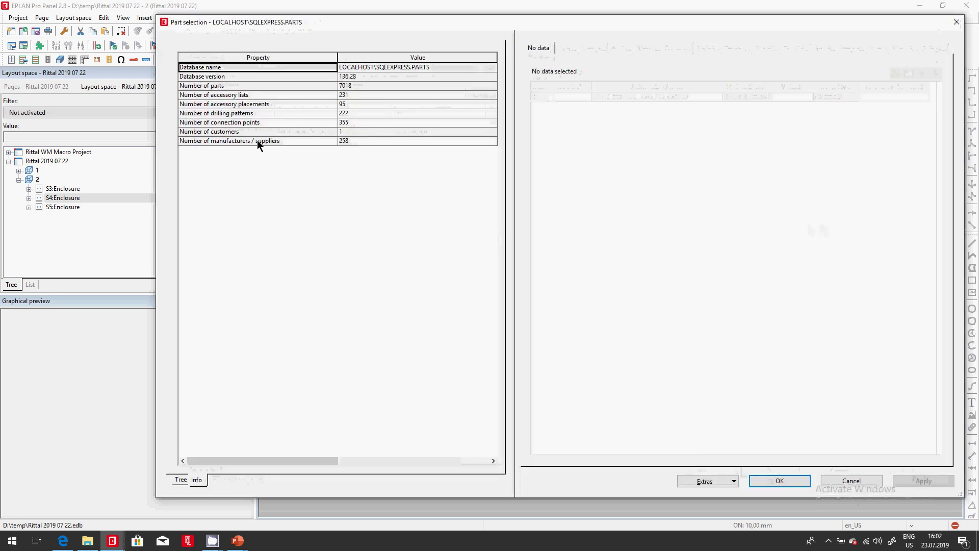
pyautogui.click(183, 480)
pyautogui.click(184, 124)
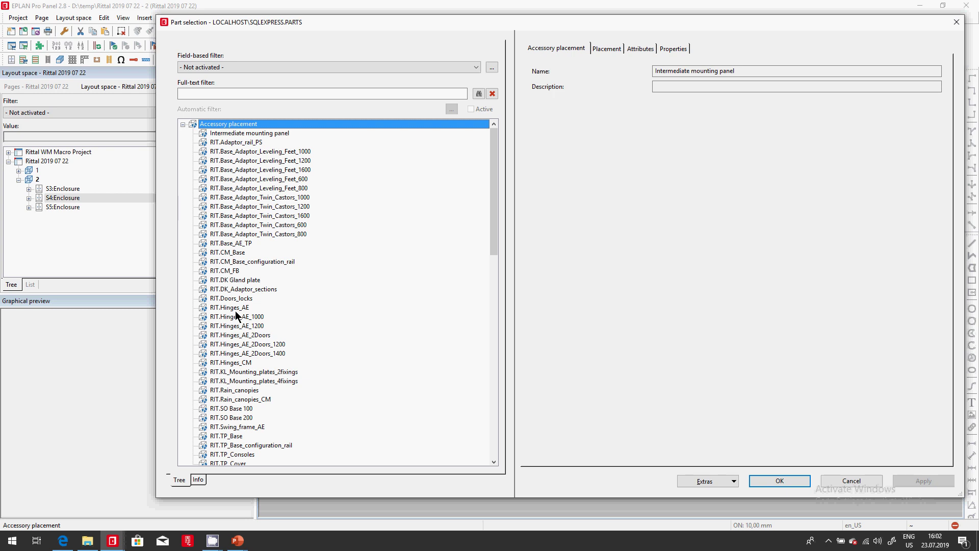
pyautogui.scroll(-2, 235, 315)
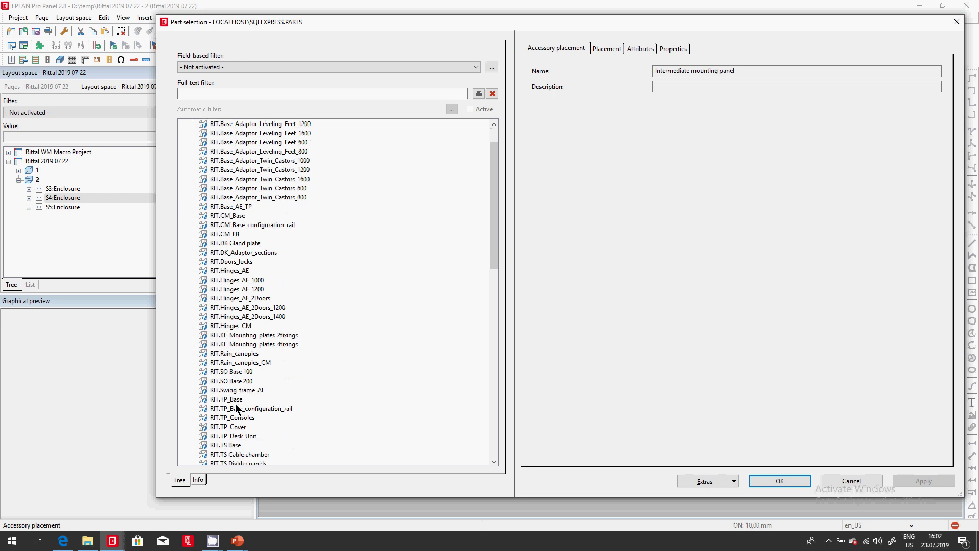
pyautogui.click(235, 401)
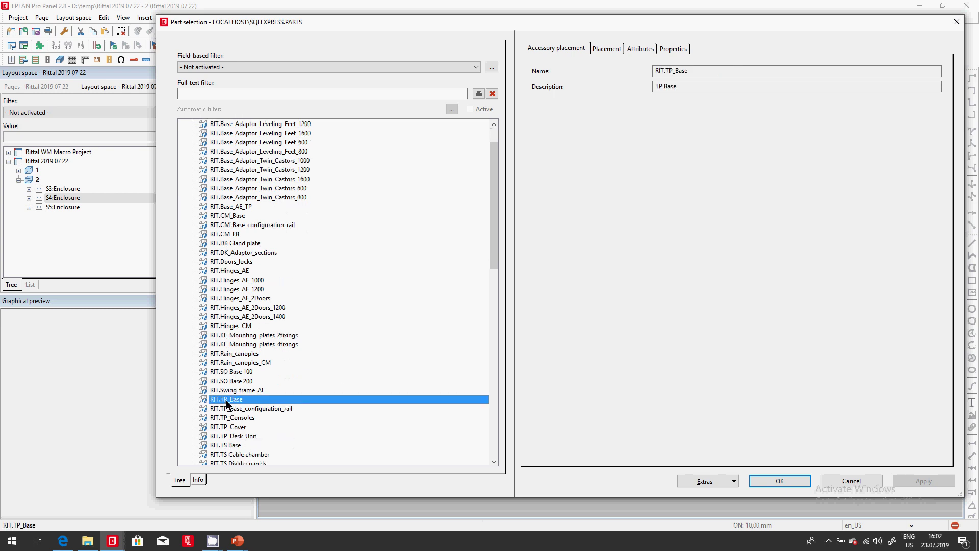
pyautogui.click(609, 50)
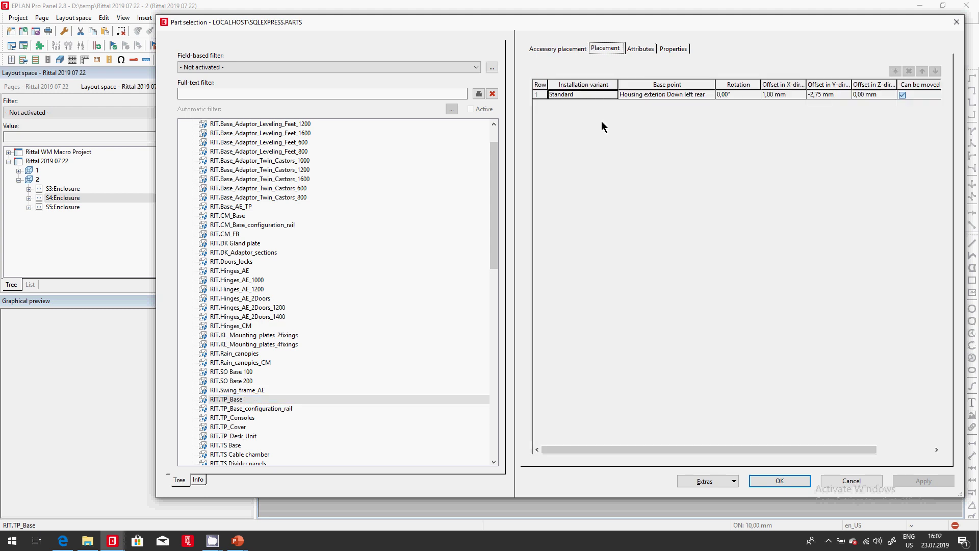
pyautogui.click(660, 95)
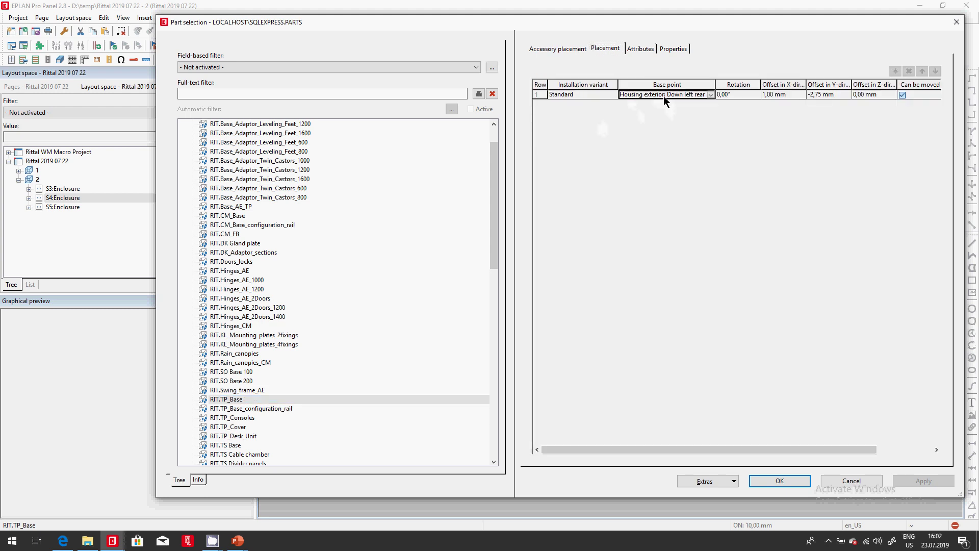
pyautogui.click(788, 481)
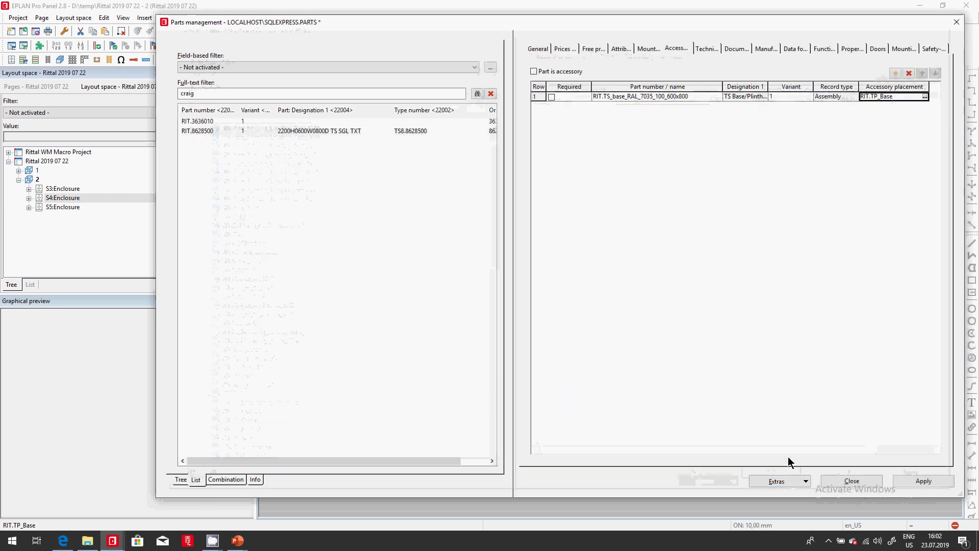
pyautogui.click(918, 482)
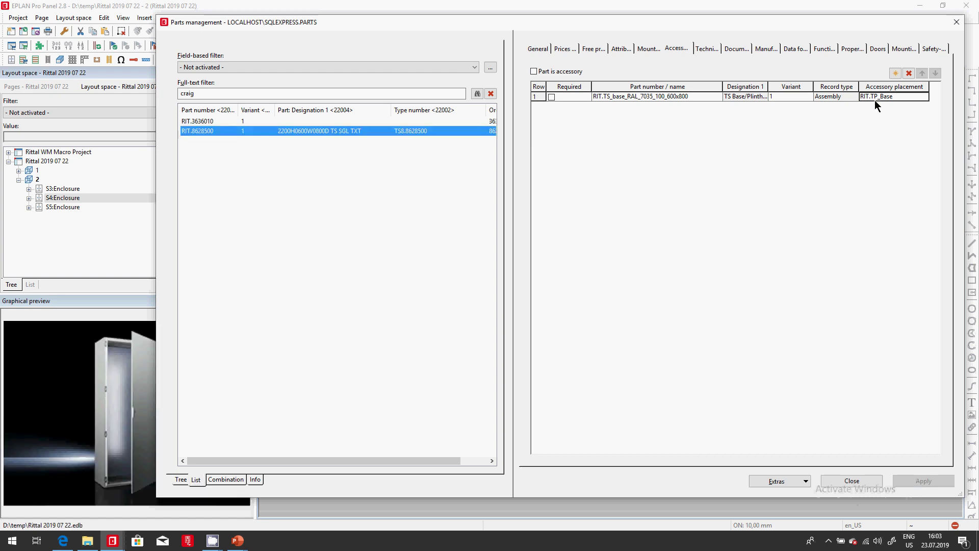
# - Add RIT.TS_base_RAL_7035_200_600x800 as a second accessory row and save the parts changes
pyautogui.click(896, 73)
pyautogui.click(719, 105)
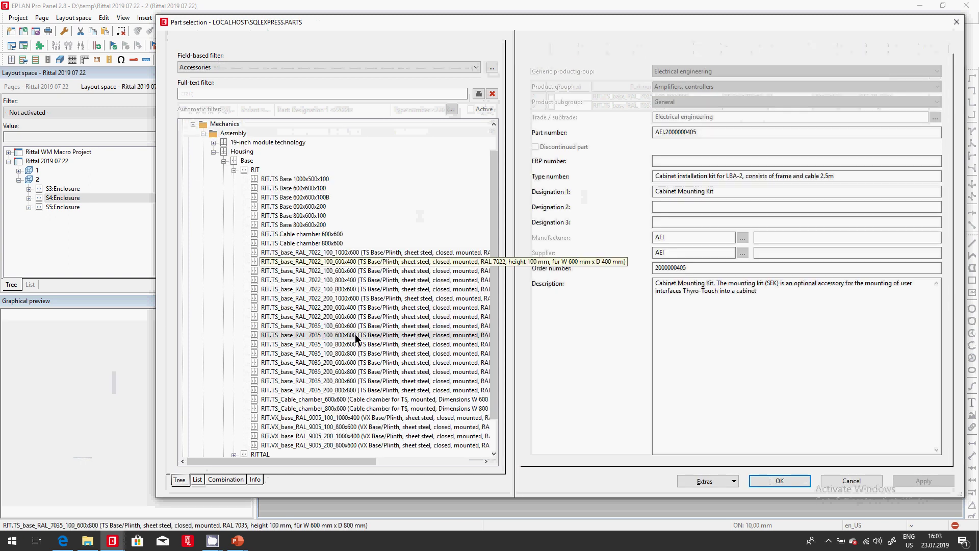
pyautogui.click(355, 372)
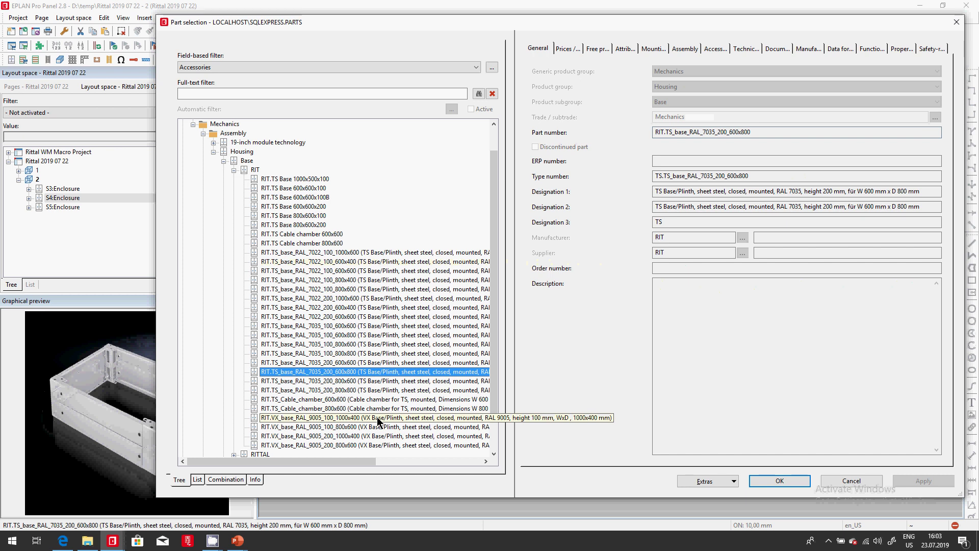
pyautogui.click(790, 481)
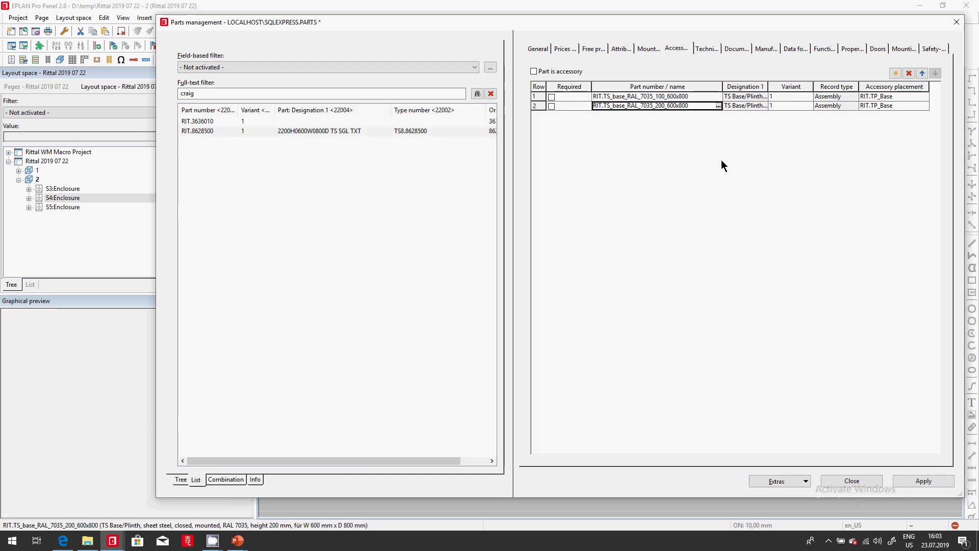
pyautogui.click(249, 120)
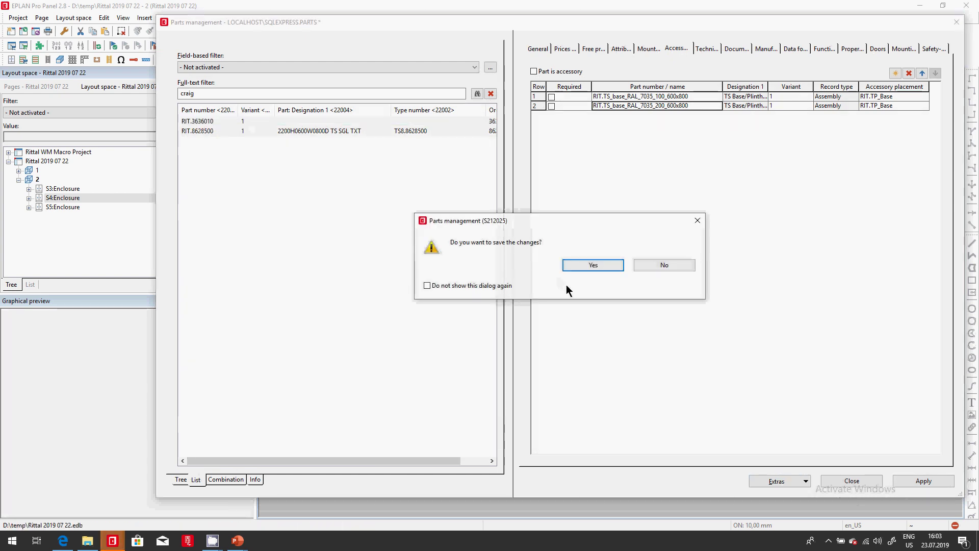
pyautogui.click(585, 267)
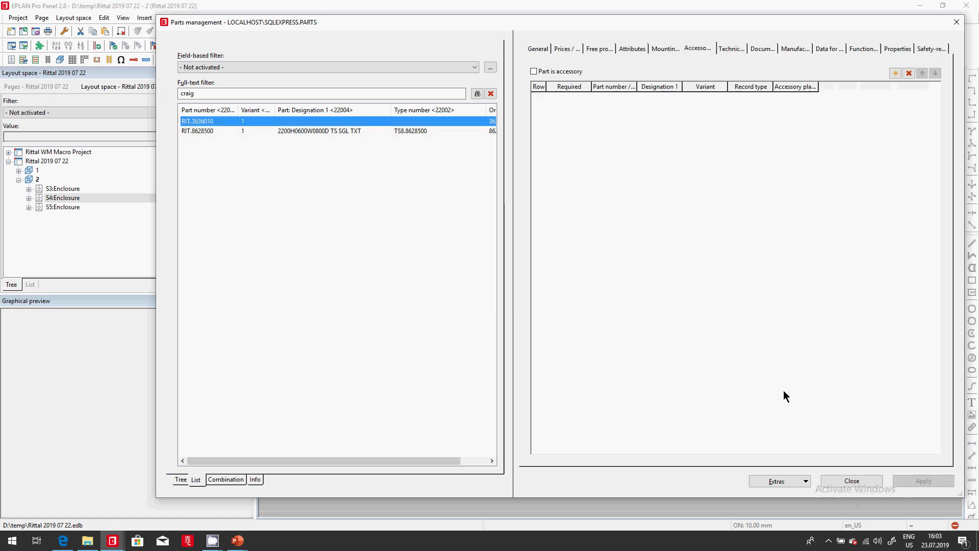
# - Synchronize the parts data into the project and select enclosure S4 for accessories
pyautogui.click(852, 481)
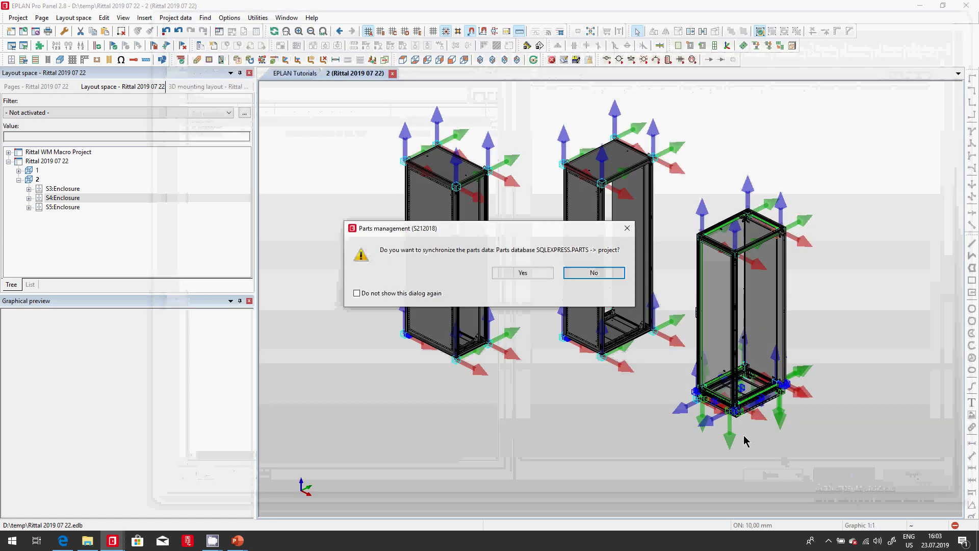
pyautogui.click(521, 276)
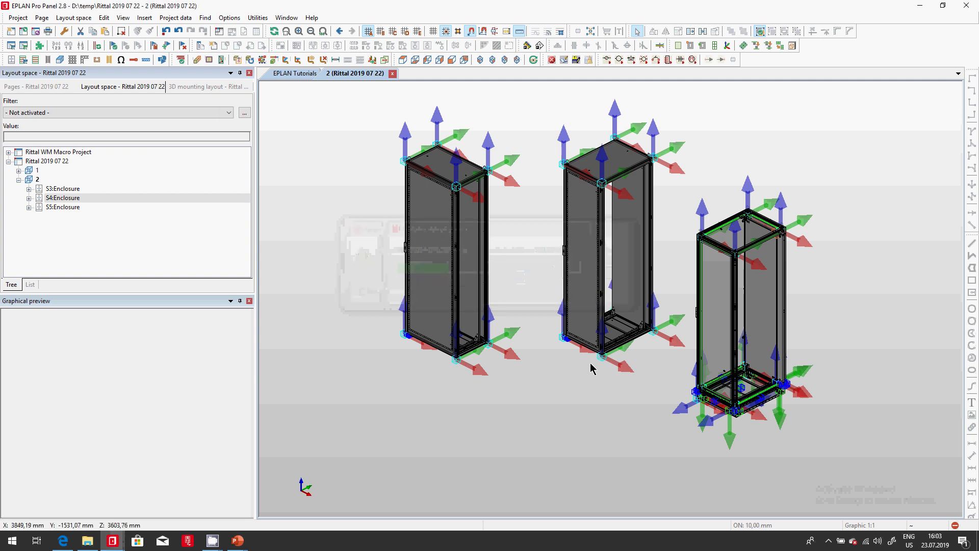
pyautogui.click(71, 198)
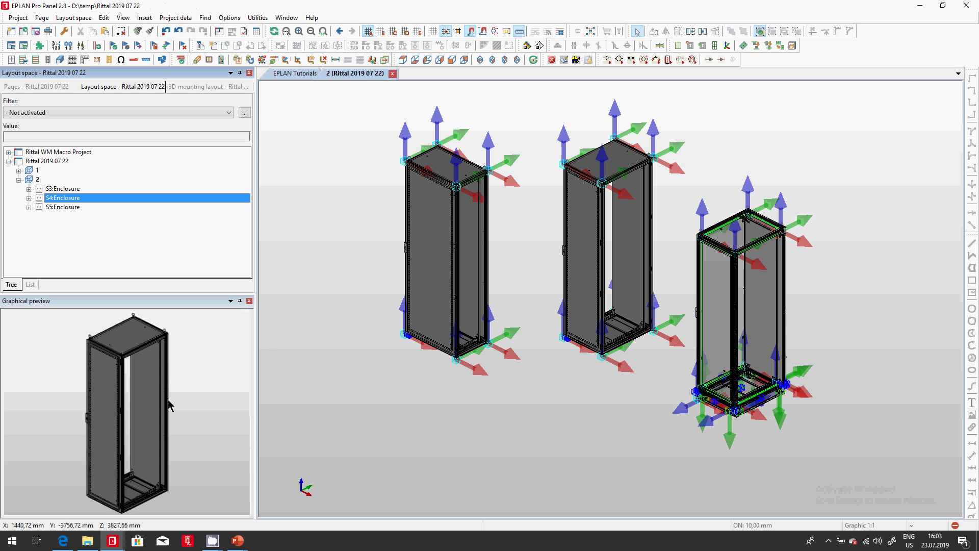
pyautogui.click(144, 17)
pyautogui.click(159, 68)
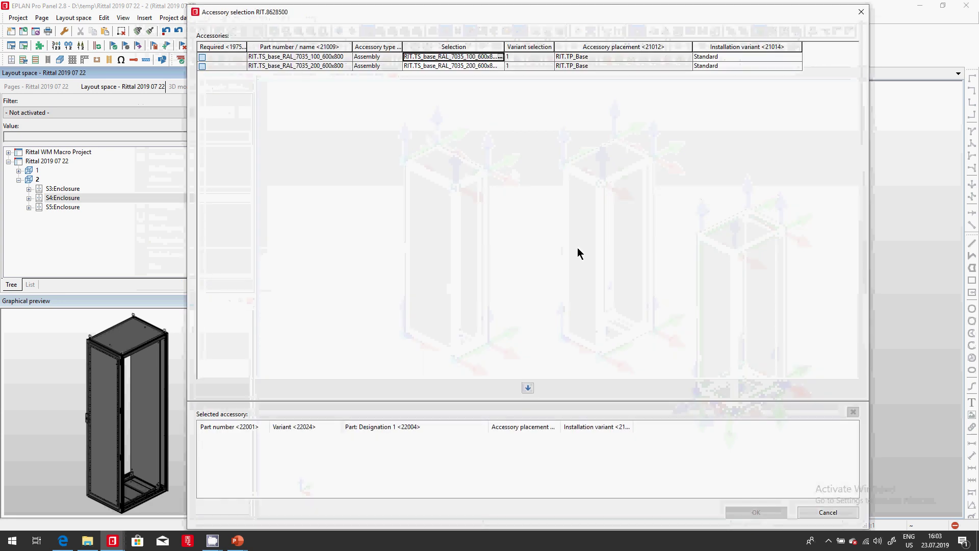
# - Fit enclosure S4 with its RAL 7035 TS base plinth
pyautogui.click(485, 66)
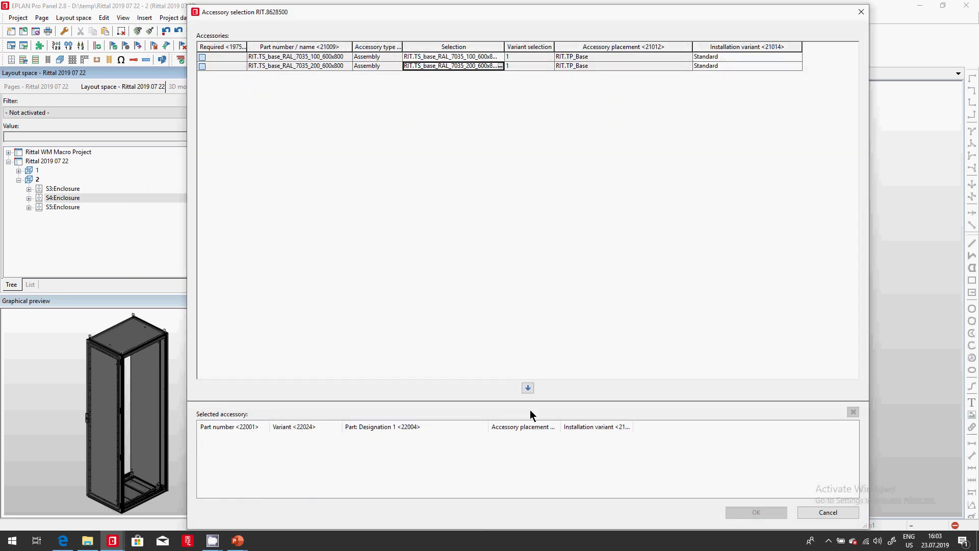
pyautogui.click(527, 388)
pyautogui.click(752, 512)
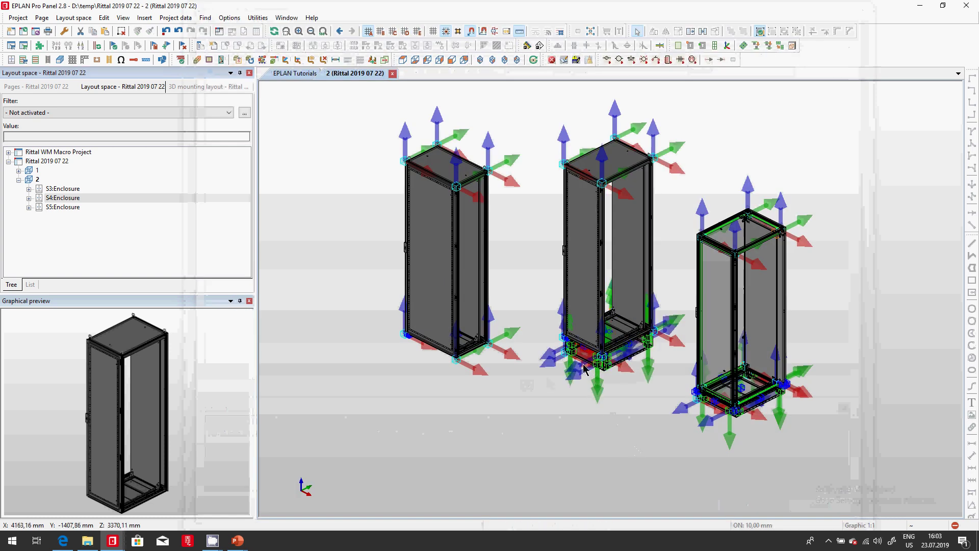
pyautogui.scroll(5, 615, 419)
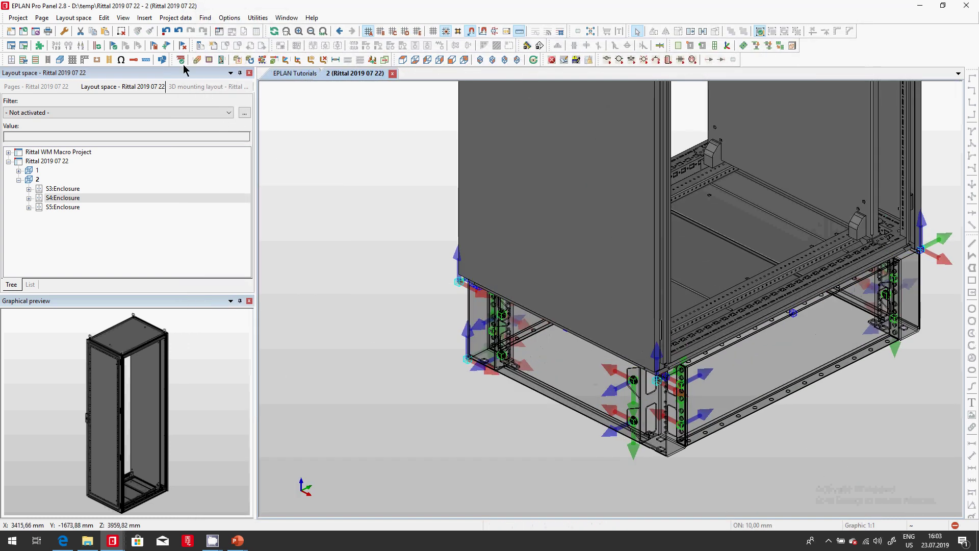
pyautogui.click(124, 18)
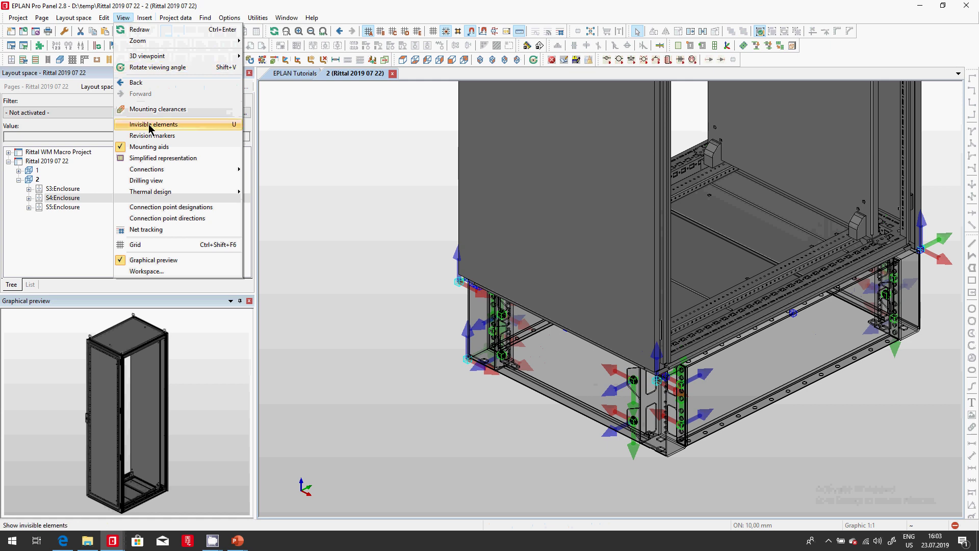
# - Turn off mounting aids and zoom to fit all three enclosures
pyautogui.click(154, 147)
pyautogui.scroll(-2, 407, 295)
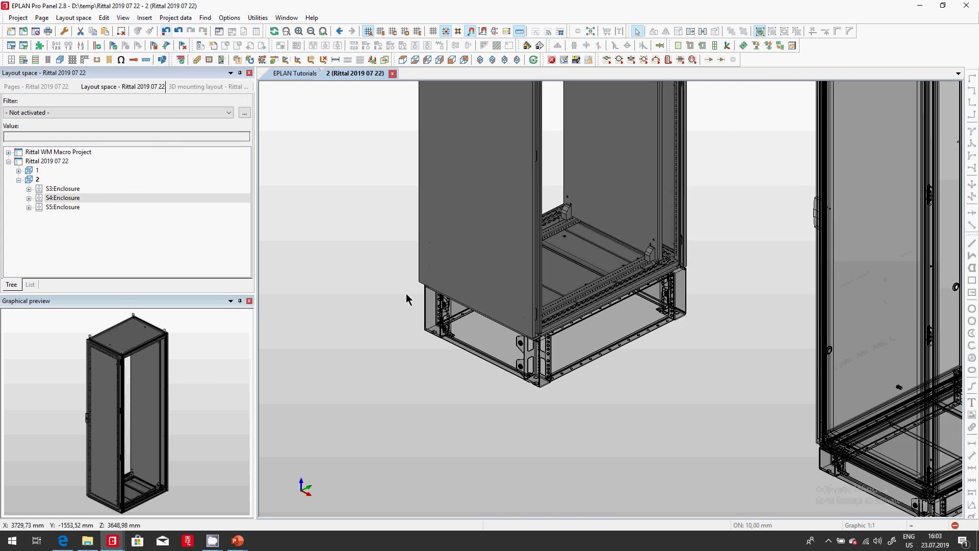
pyautogui.click(323, 31)
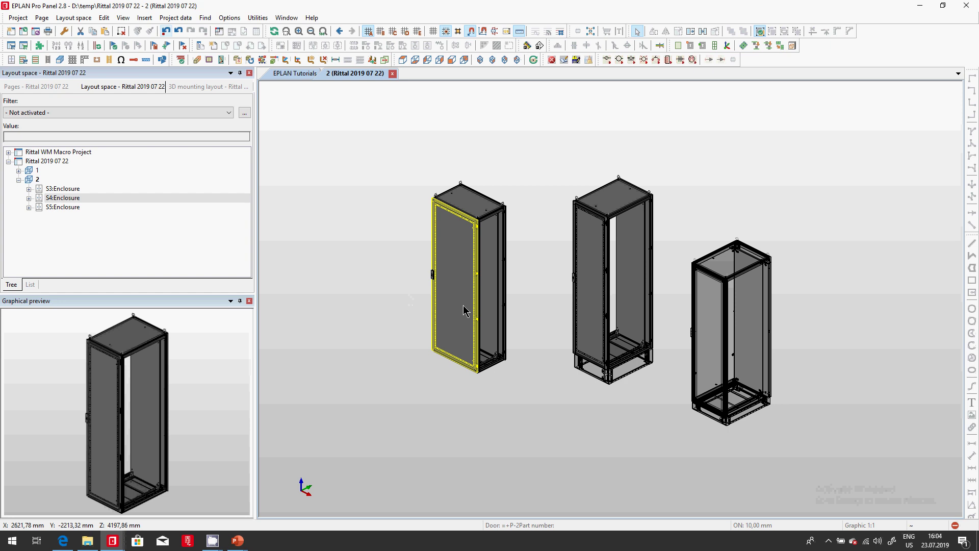
pyautogui.scroll(3, 597, 256)
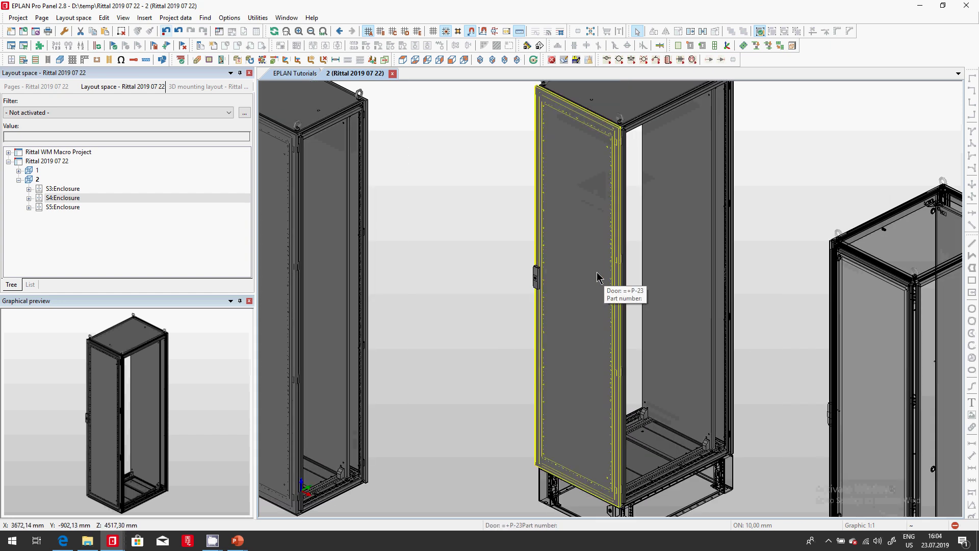
pyautogui.click(149, 19)
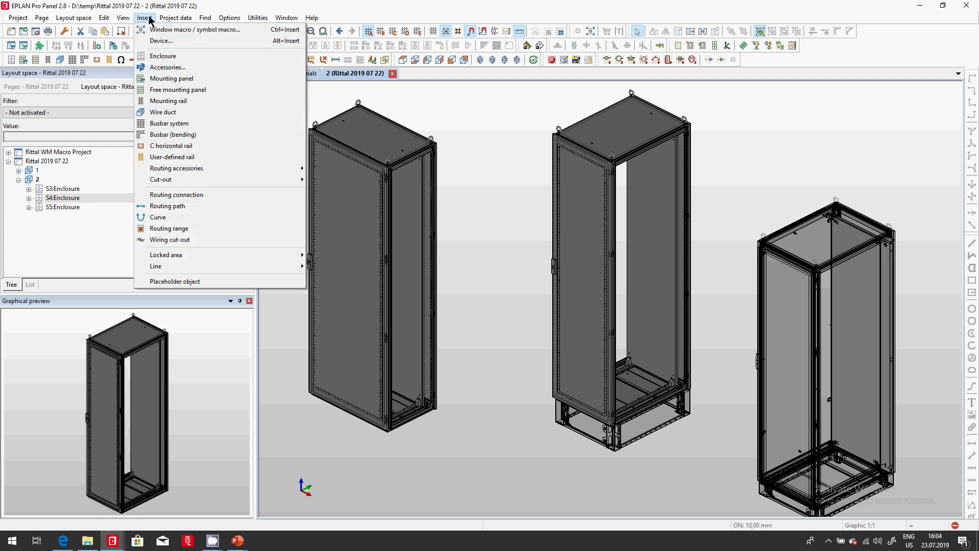
# - Choose the RIT.3237110 TopTherm fan unit under Motors > General > RIT, after comparing it with RIT.3238110
pyautogui.click(159, 40)
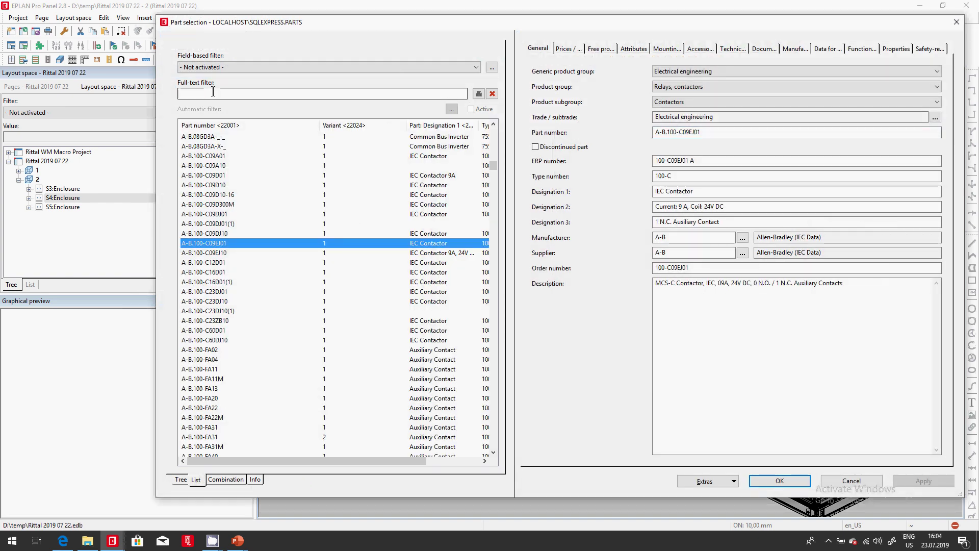
pyautogui.click(183, 480)
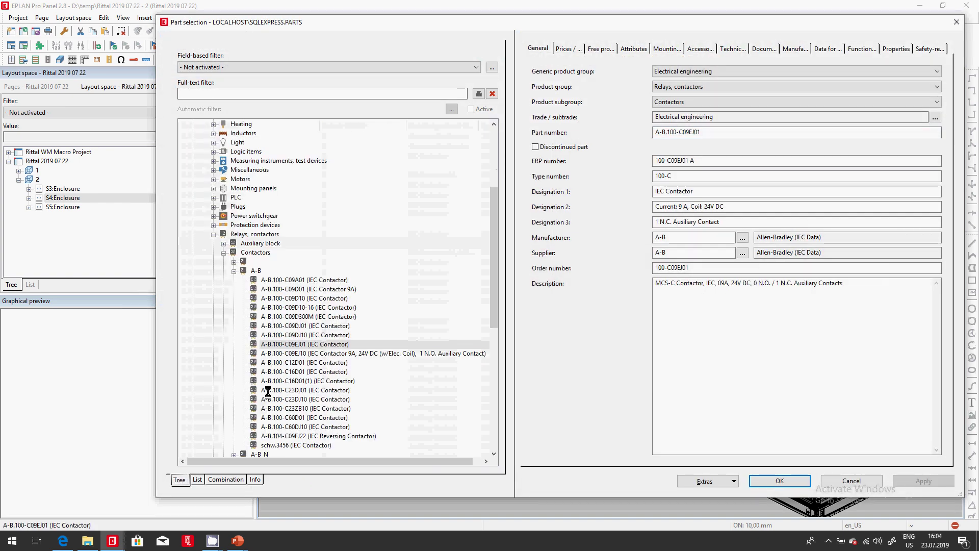
pyautogui.click(213, 234)
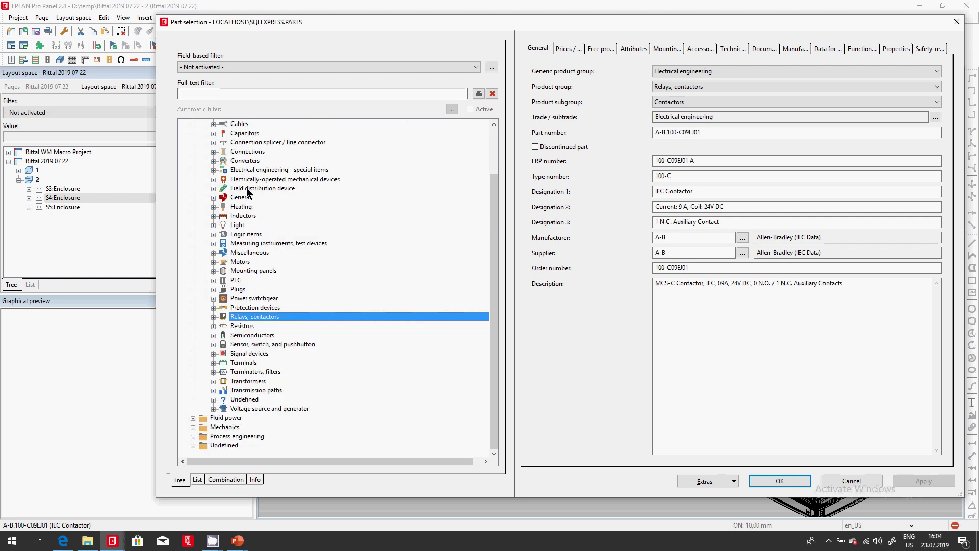
pyautogui.doubleClick(242, 263)
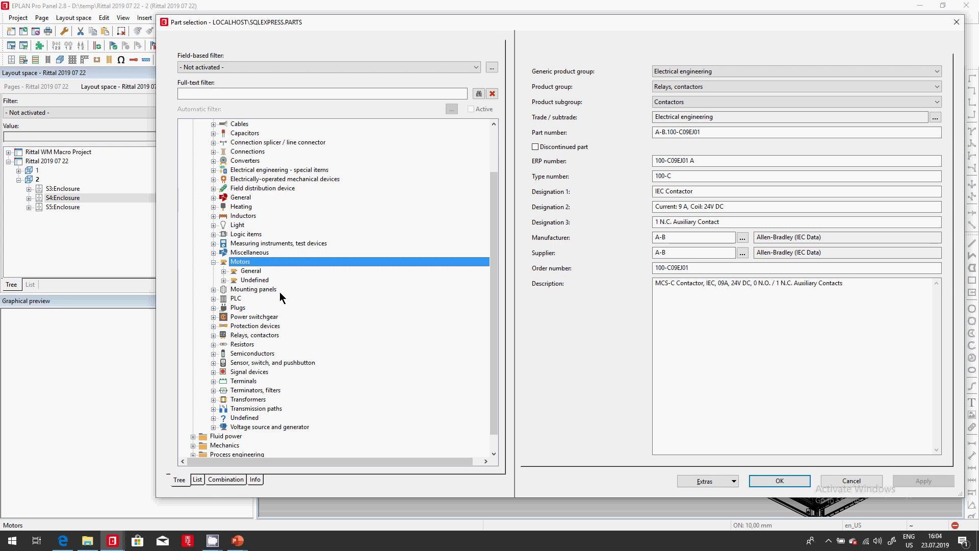
pyautogui.press('Down')
pyautogui.press('Right')
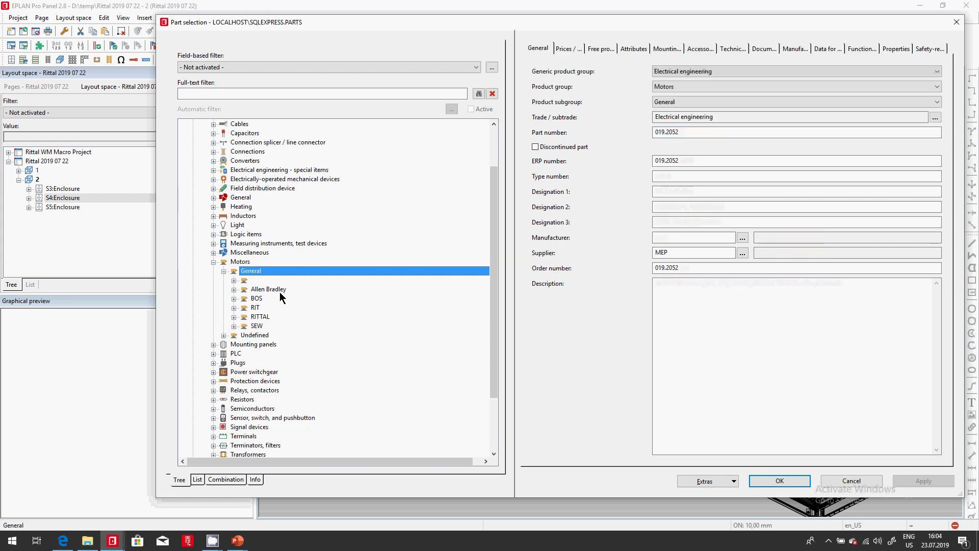
pyautogui.doubleClick(255, 308)
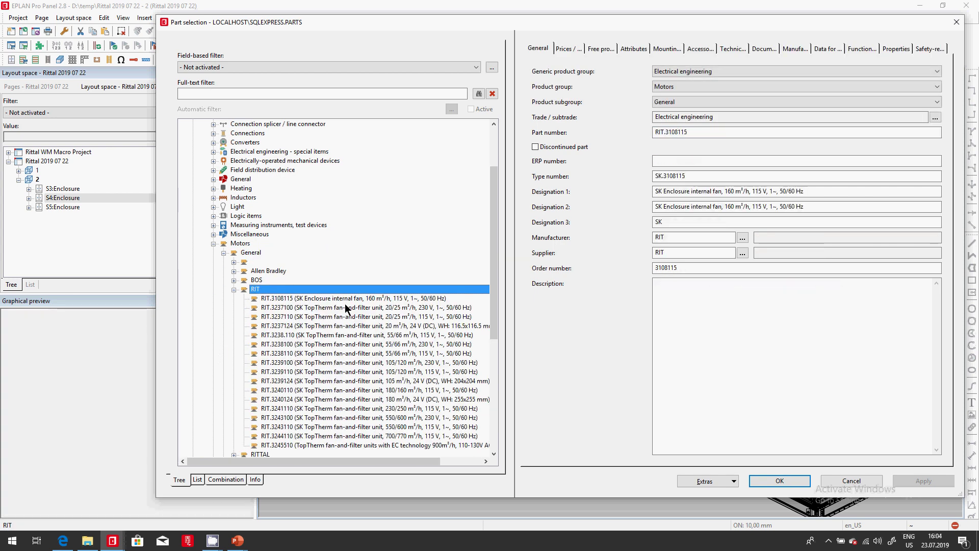
pyautogui.click(357, 316)
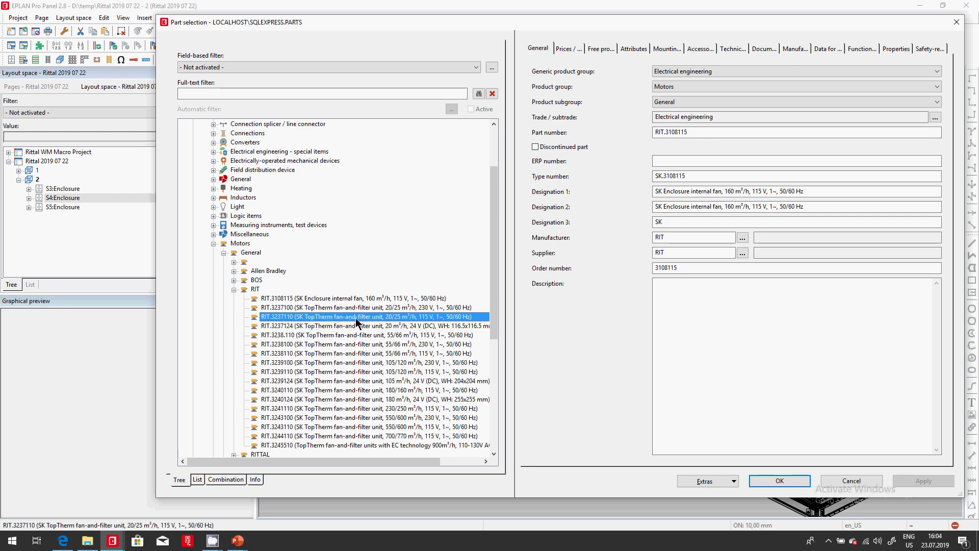
pyautogui.click(363, 354)
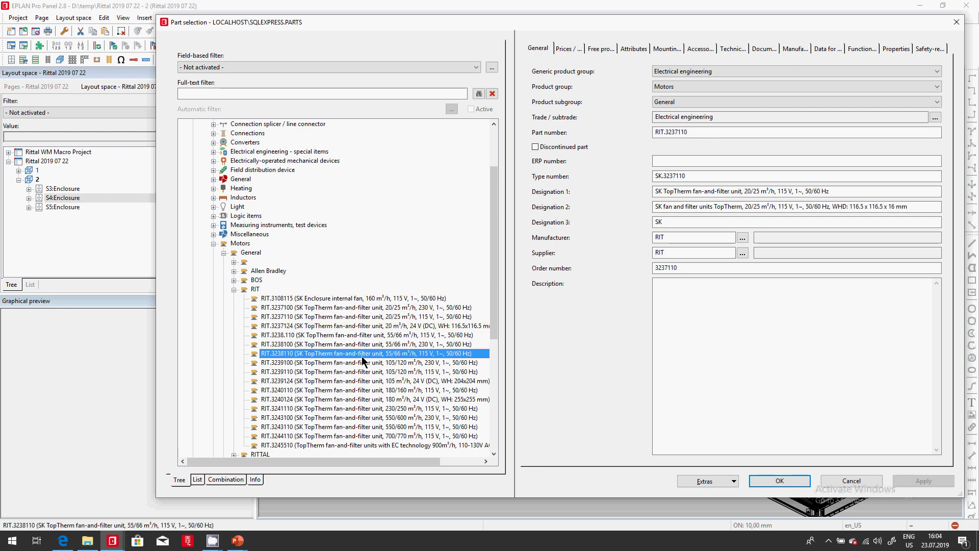
pyautogui.click(364, 317)
pyautogui.click(780, 482)
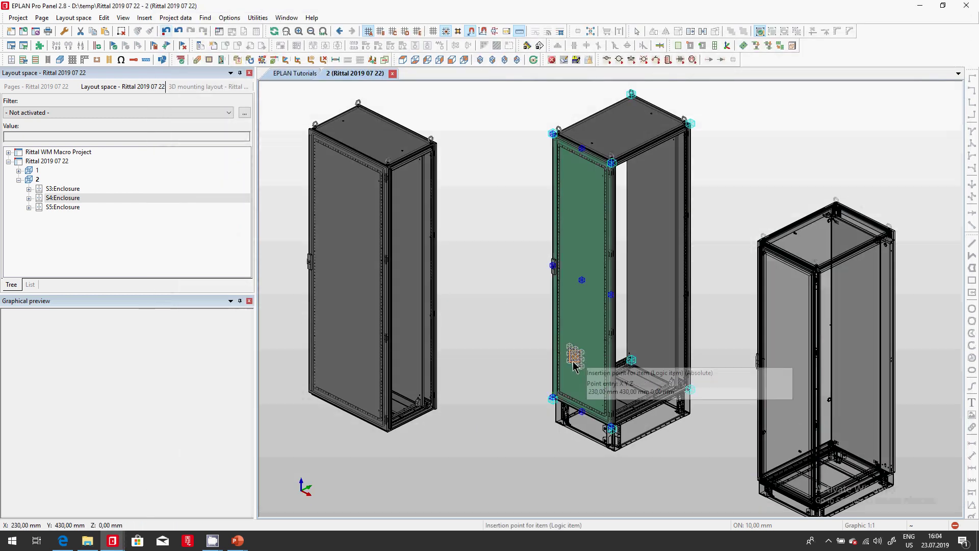
# - Switch to front view and set the placement Offset Y to 30 mm
pyautogui.scroll(3, 568, 343)
pyautogui.scroll(-3, 585, 360)
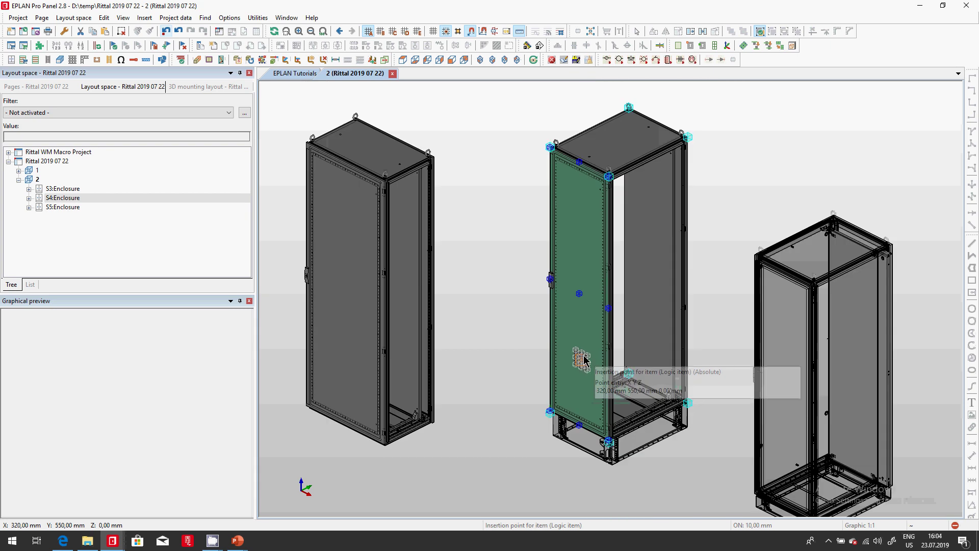
pyautogui.click(451, 60)
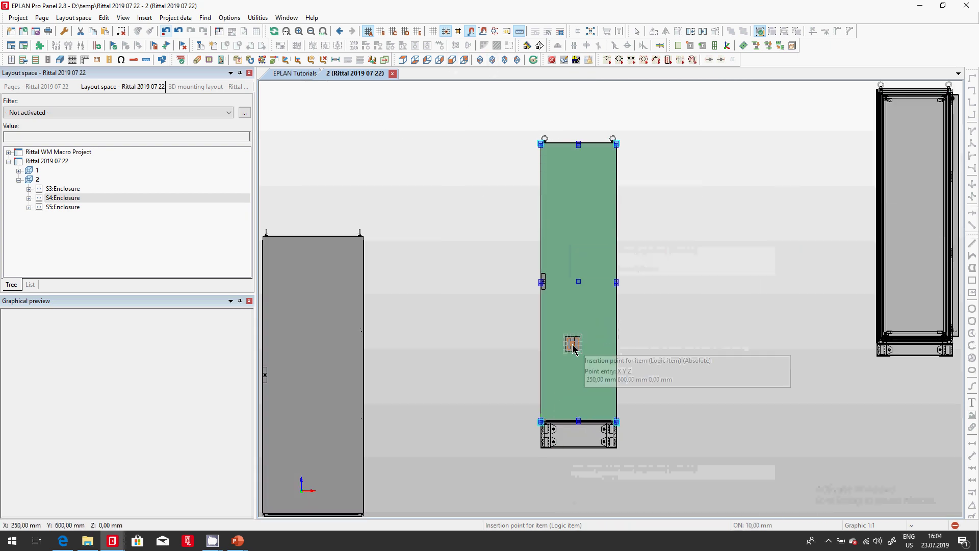
pyautogui.scroll(2, 573, 337)
pyautogui.scroll(-1, 572, 234)
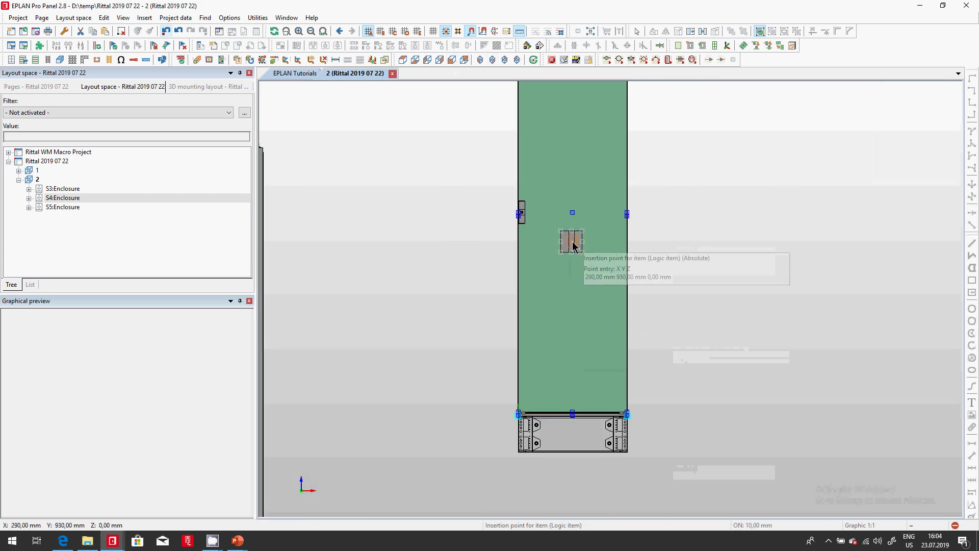
pyautogui.rightClick(576, 288)
pyautogui.click(612, 77)
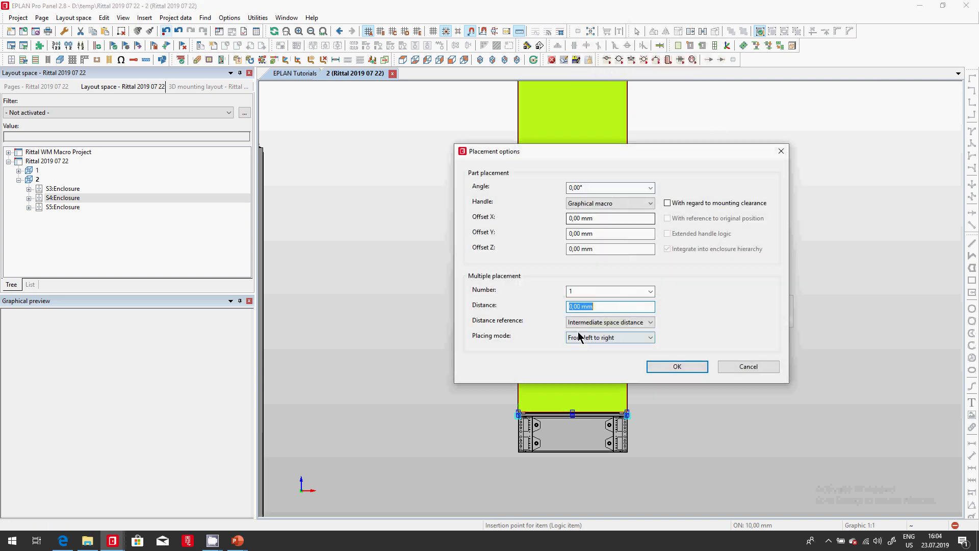
pyautogui.click(617, 233)
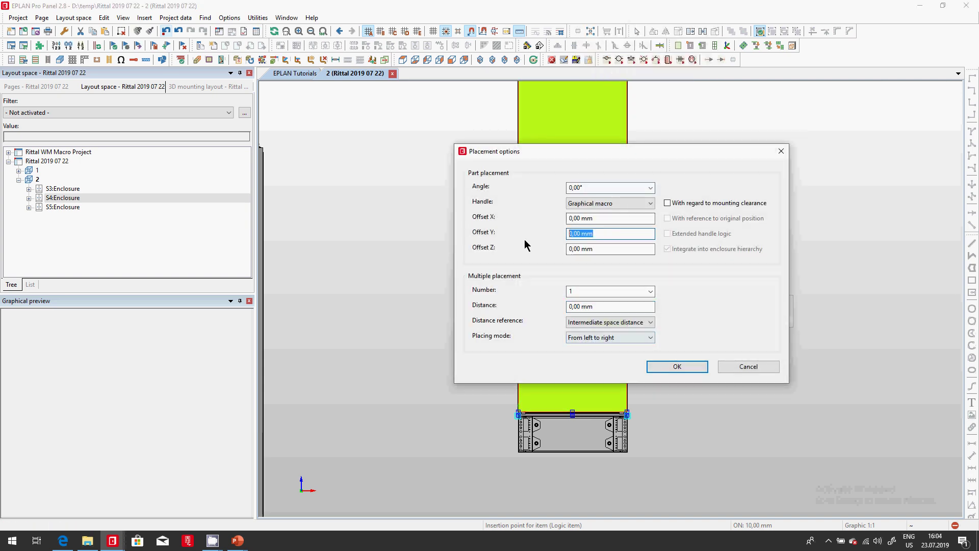
pyautogui.write('300')
pyautogui.click(677, 367)
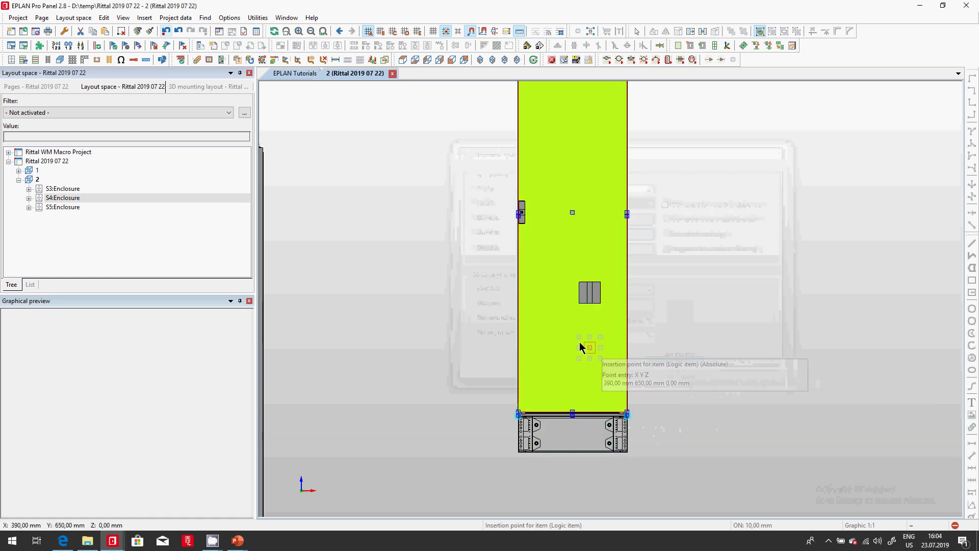
# - Place RIT.3237110 fans near the top and bottom of the middle, right and left enclosures
pyautogui.click(571, 409)
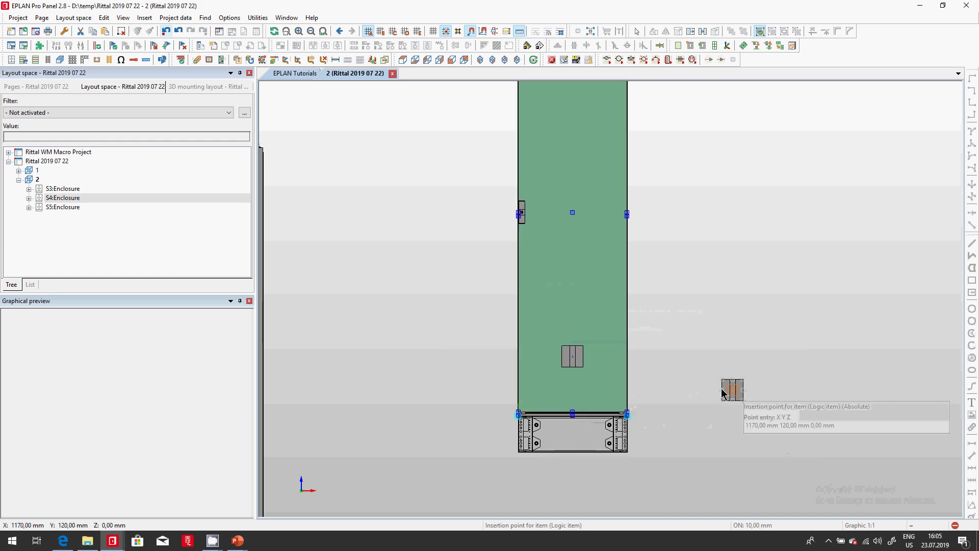
pyautogui.scroll(-2, 671, 489)
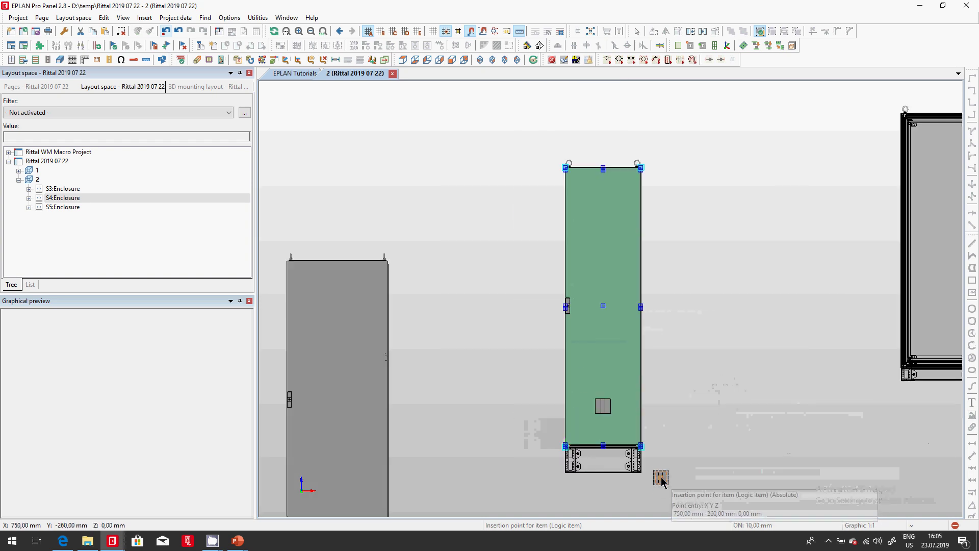
pyautogui.click(602, 210)
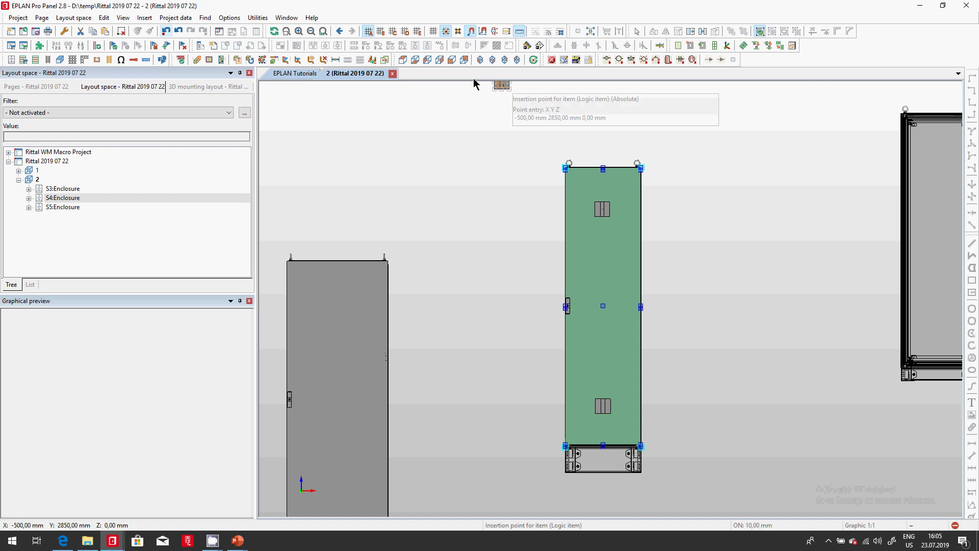
pyautogui.scroll(-2, 469, 181)
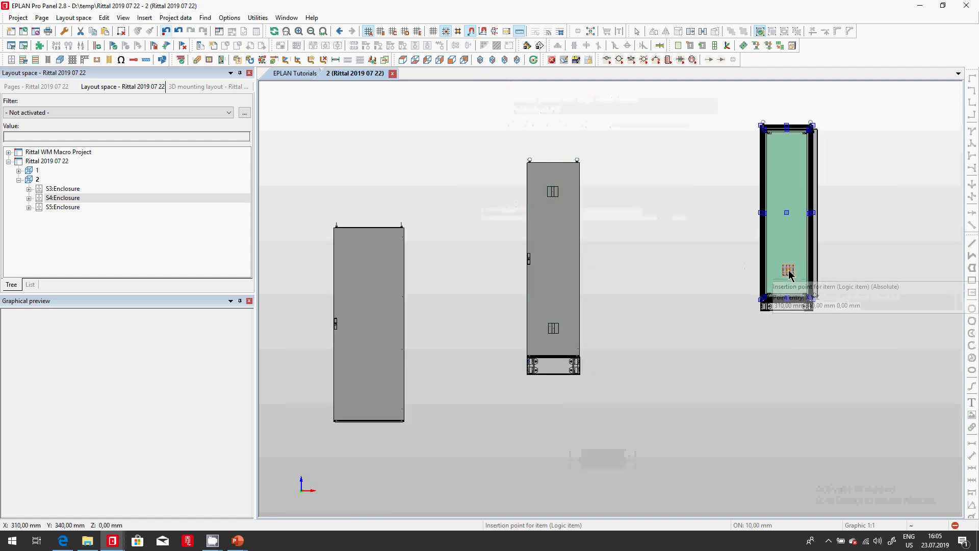
pyautogui.click(789, 174)
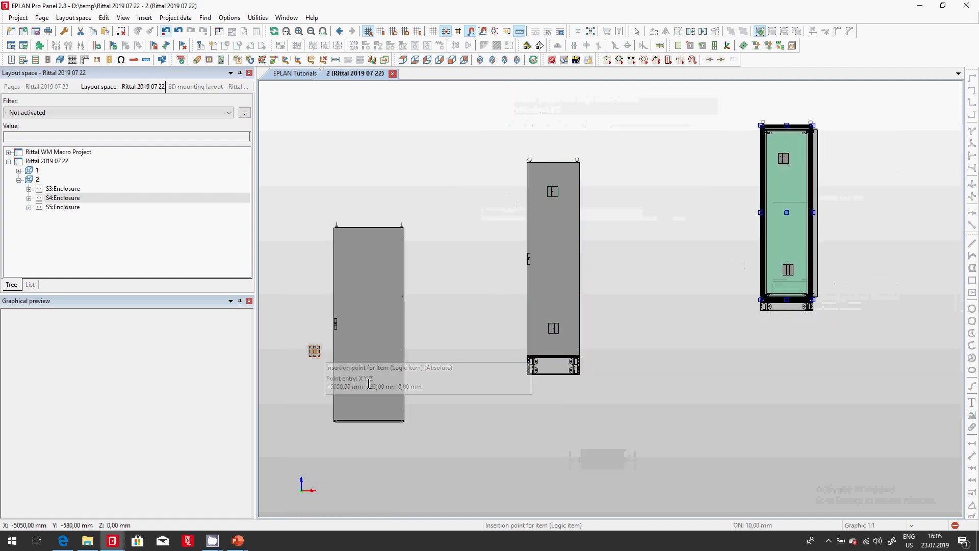
pyautogui.click(354, 397)
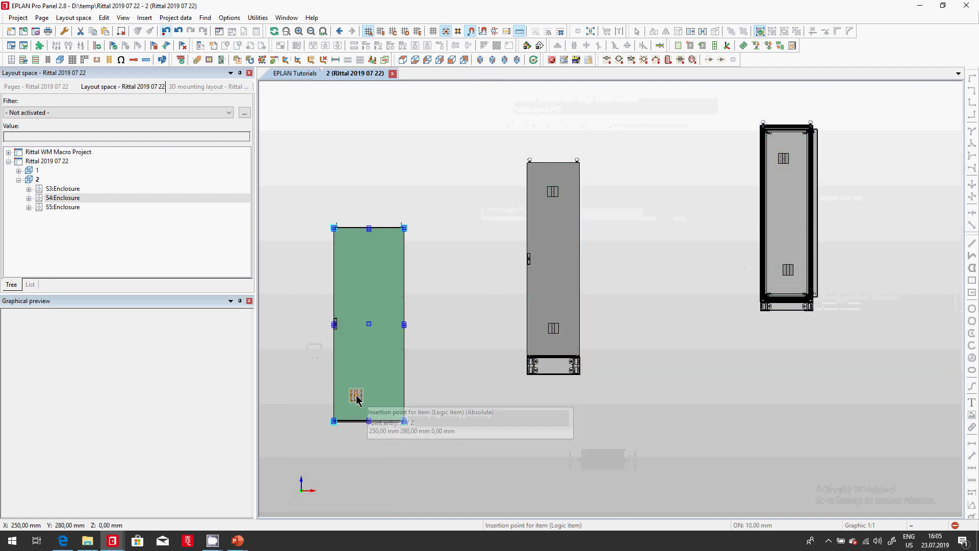
pyautogui.click(385, 255)
pyautogui.press('Escape')
# - Turn on the drilling view to show the fan cutouts
pyautogui.scroll(1, 394, 169)
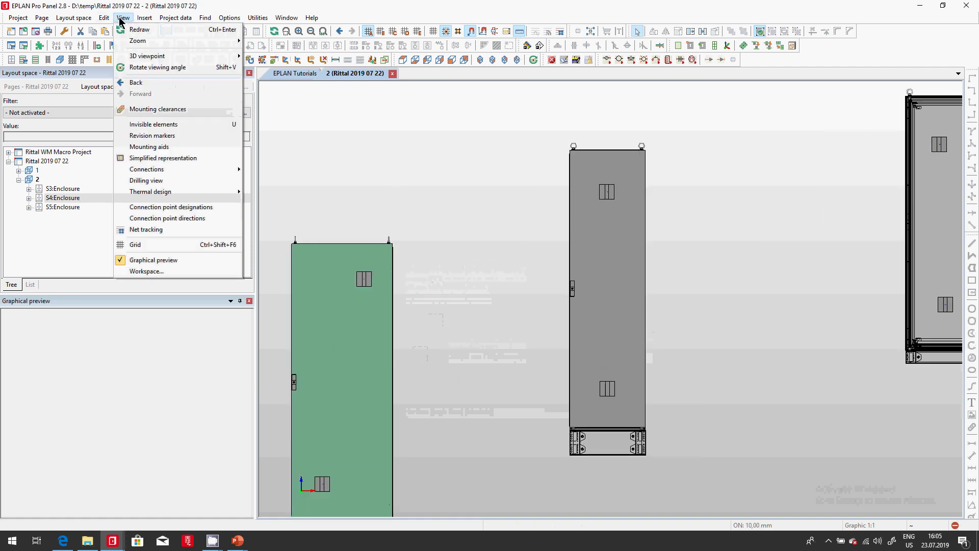
pyautogui.click(163, 180)
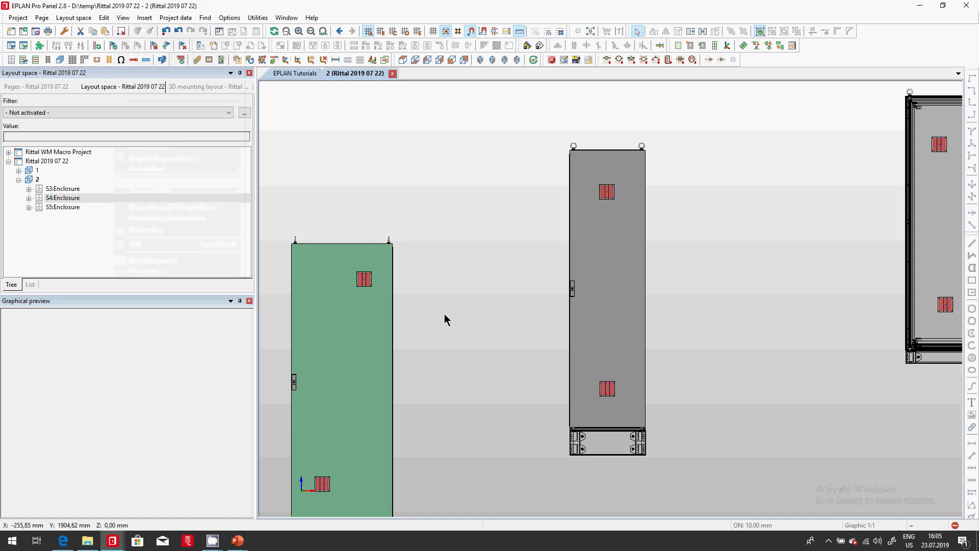
pyautogui.scroll(5, 605, 382)
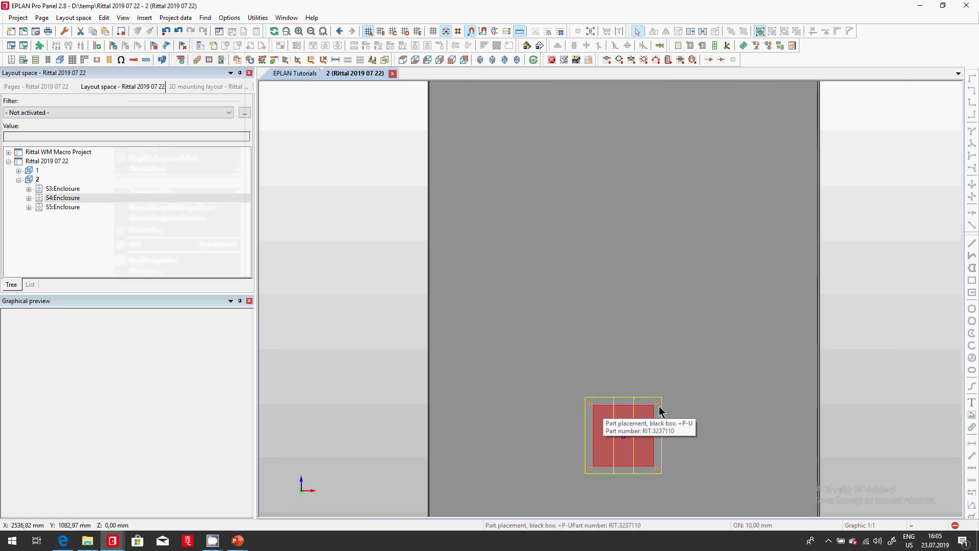
# - Toggle off simplified representation and generate all project reports for Rittal 2019 07 22
pyautogui.click(210, 60)
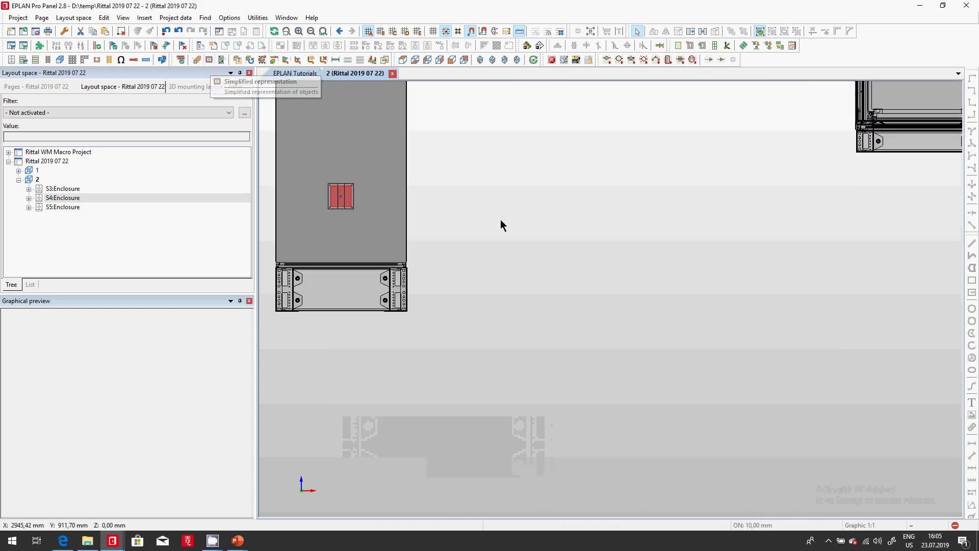
pyautogui.click(51, 162)
pyautogui.click(35, 87)
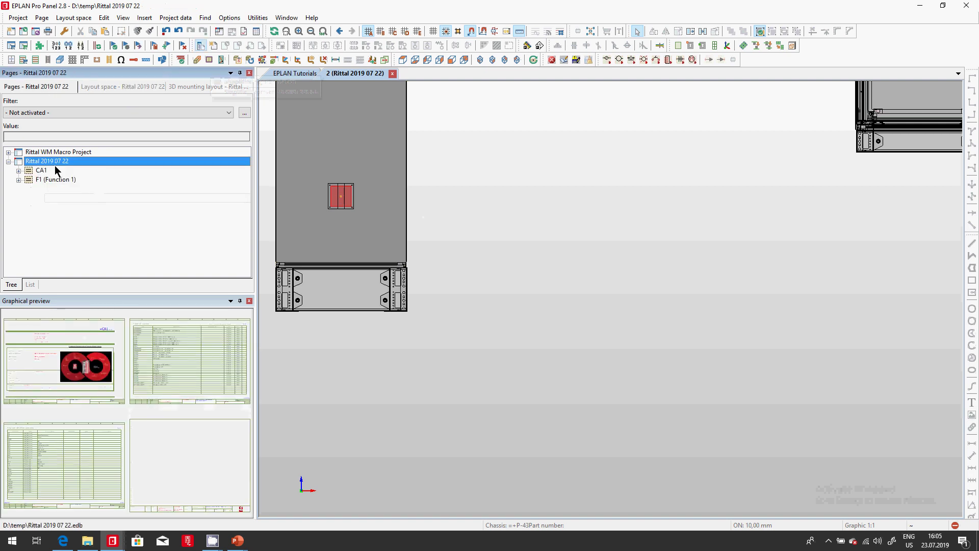
pyautogui.click(265, 18)
pyautogui.moveTo(269, 29)
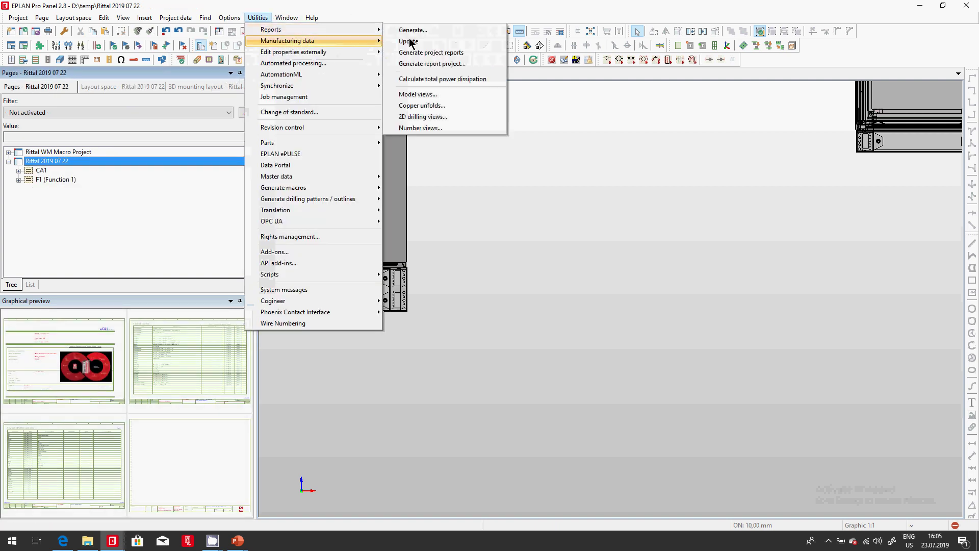
pyautogui.click(440, 60)
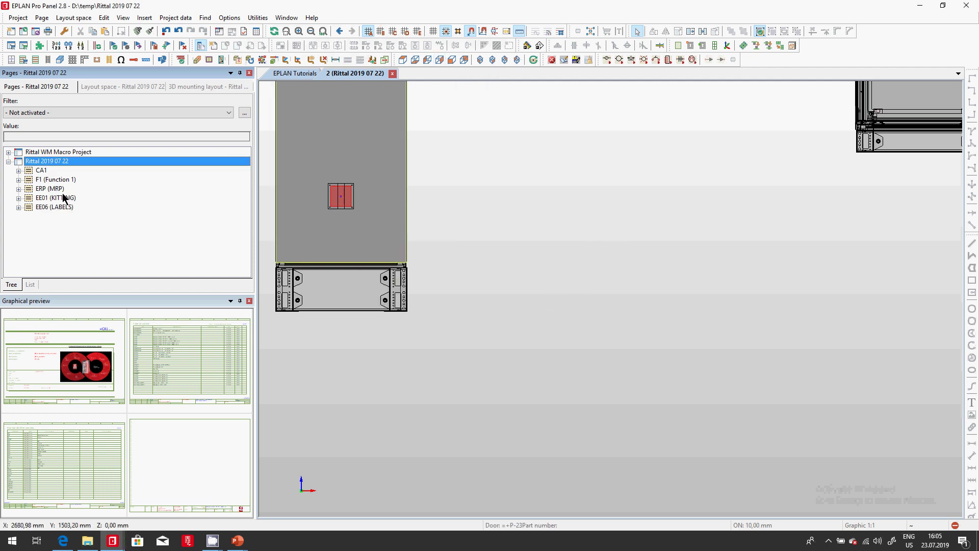
# - Generate the 2D drilling views automatically, creating the EE03 NC DRILLING pages
pyautogui.click(259, 17)
pyautogui.moveTo(278, 29)
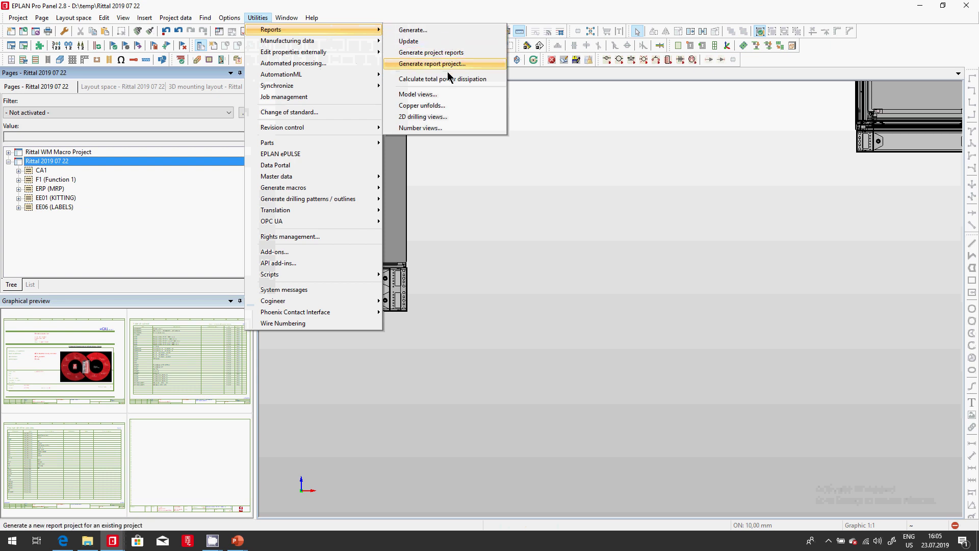
pyautogui.click(437, 117)
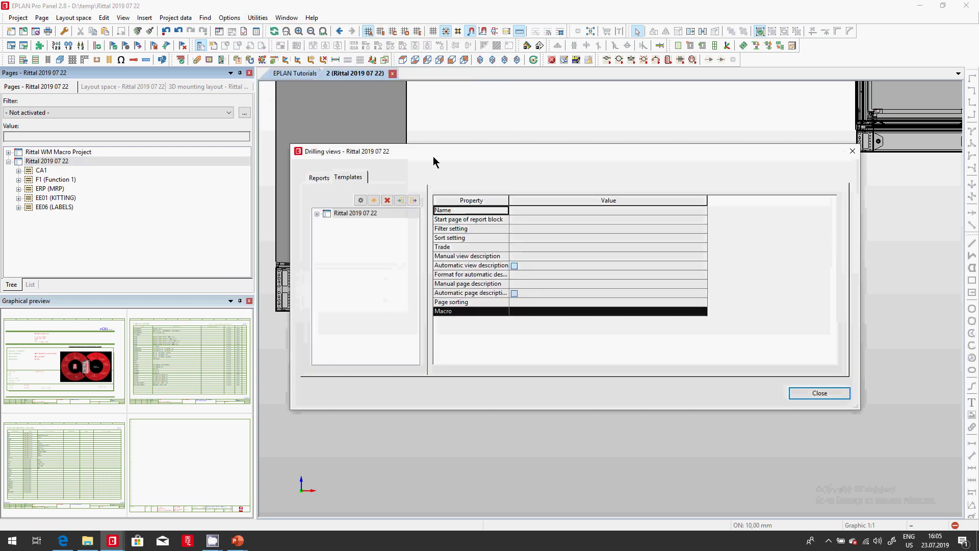
pyautogui.click(361, 200)
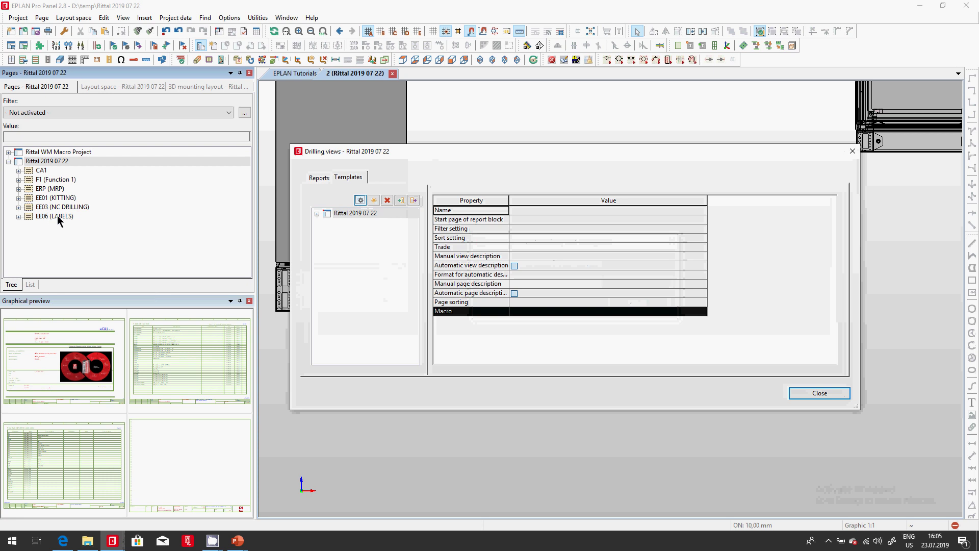
pyautogui.click(811, 393)
# - Generate the model views automatically, adding the EE02 and EE05 pages, then close the dialog
pyautogui.click(258, 17)
pyautogui.moveTo(268, 35)
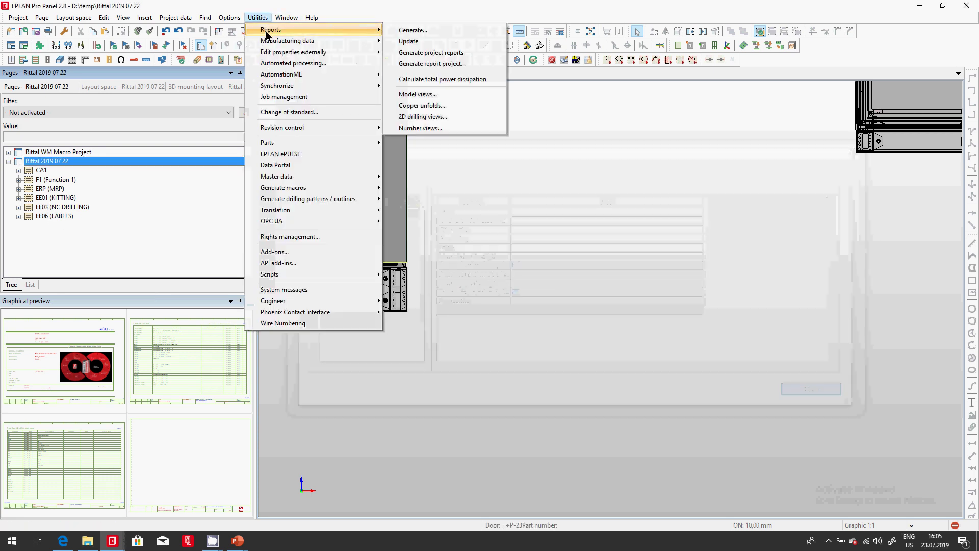
pyautogui.click(474, 94)
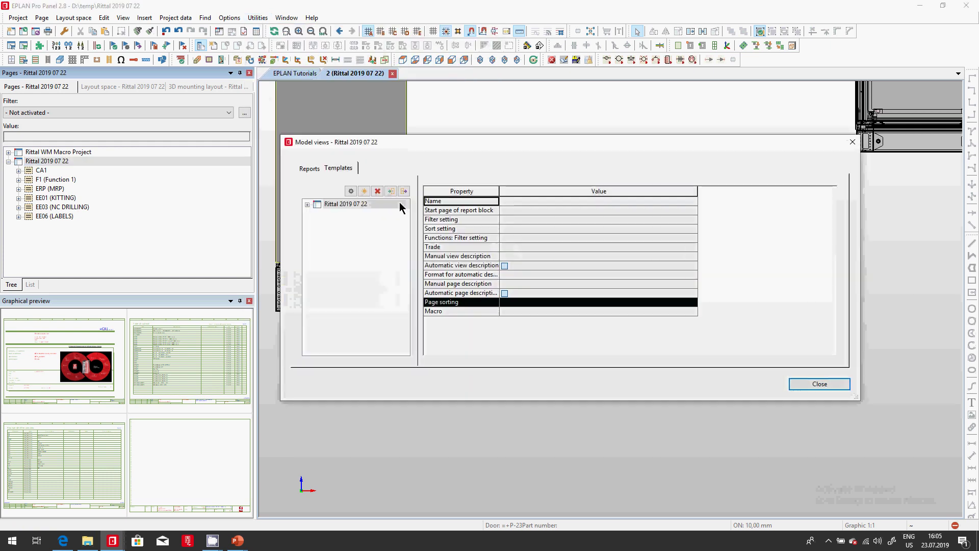
pyautogui.click(351, 191)
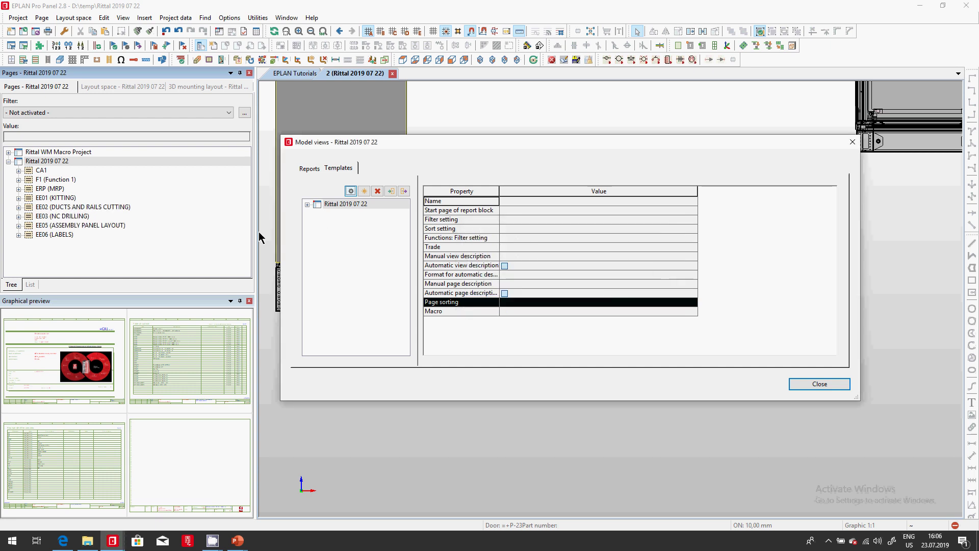
pyautogui.click(820, 383)
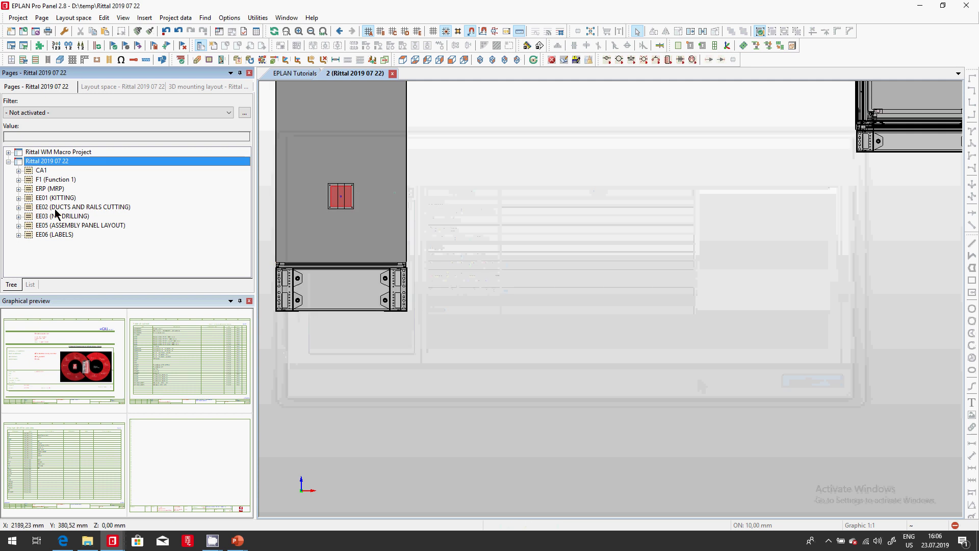
# - Open NC DRILLING Panel 1 pages 1, 2 and 3 in turn, then select the project
pyautogui.doubleClick(57, 216)
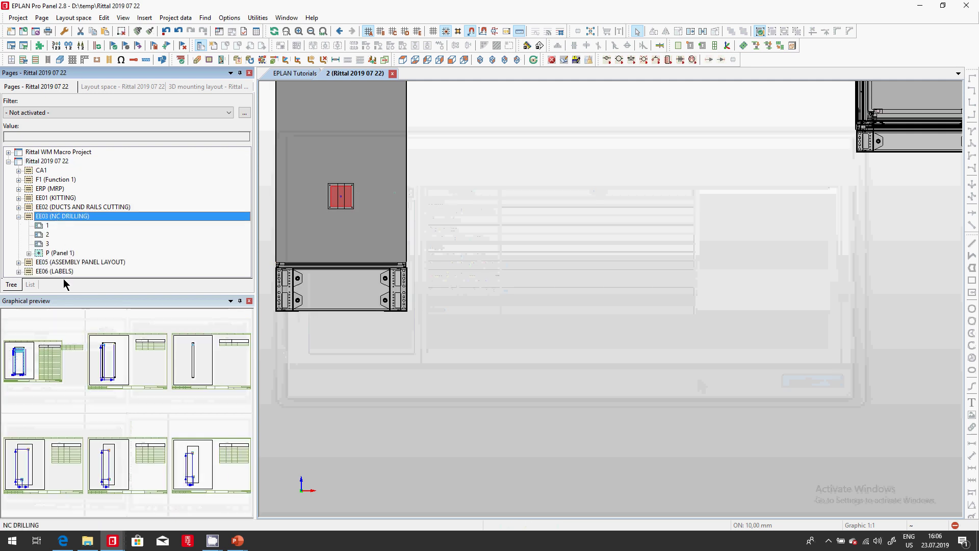
pyautogui.doubleClick(56, 253)
pyautogui.doubleClick(57, 253)
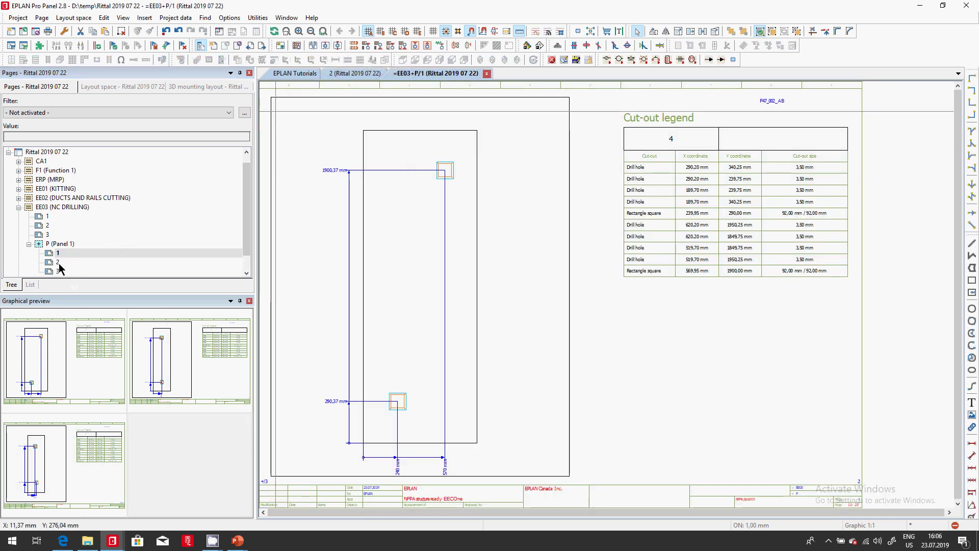
pyautogui.doubleClick(57, 262)
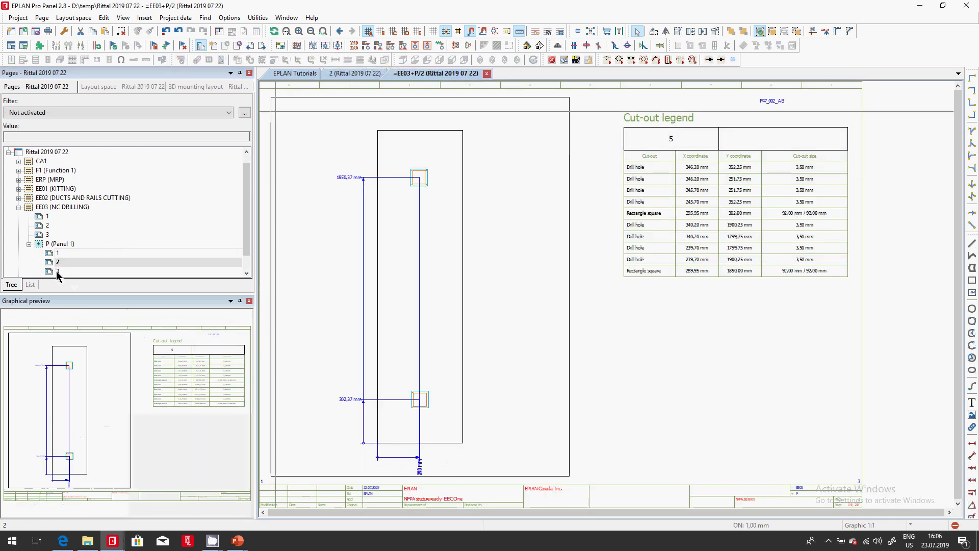
pyautogui.doubleClick(56, 271)
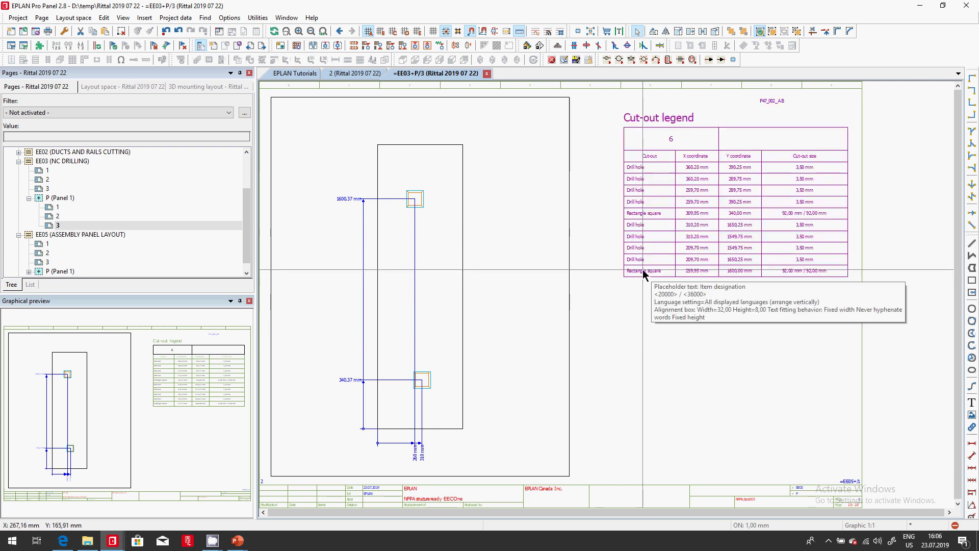
pyautogui.scroll(1, 248, 232)
pyautogui.scroll(1, 249, 232)
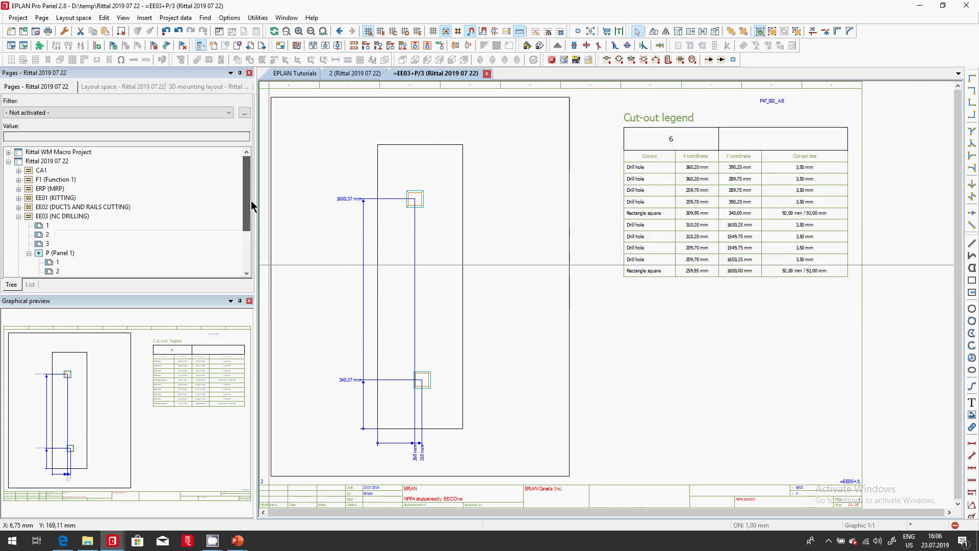
pyautogui.click(46, 161)
# - Run the Rittal Perforex BC / Secarex drilling export to C:\Machine\exe\ASCII\AutoImport
pyautogui.click(257, 17)
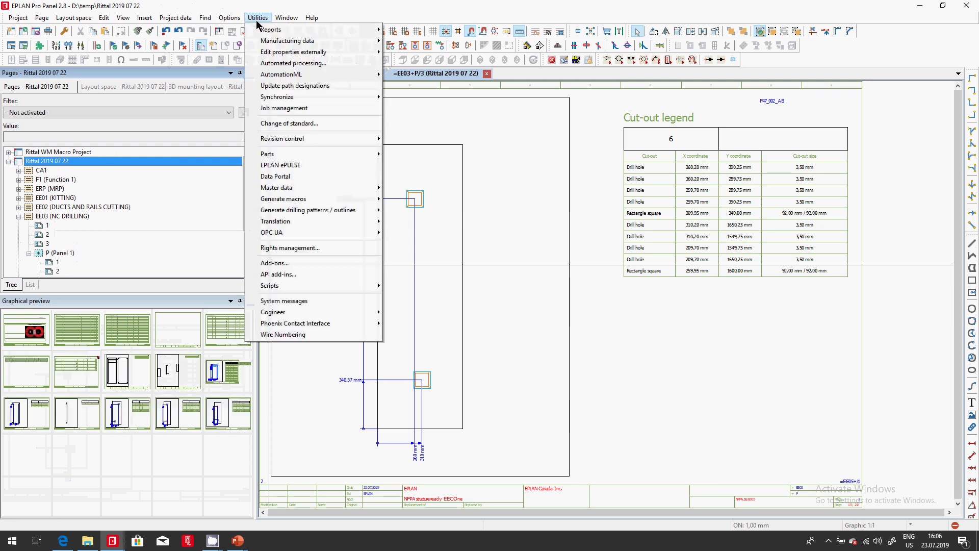
pyautogui.moveTo(276, 41)
pyautogui.moveTo(431, 63)
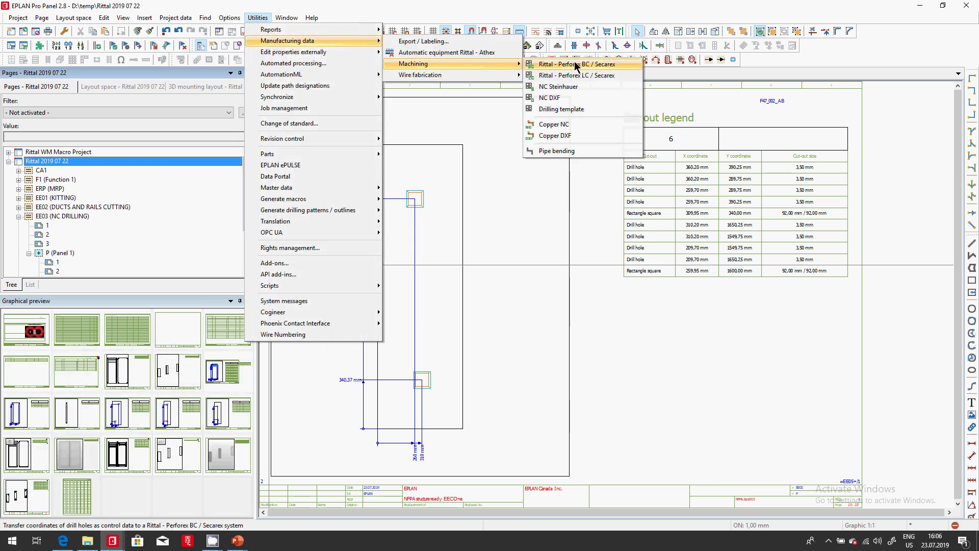
pyautogui.click(618, 65)
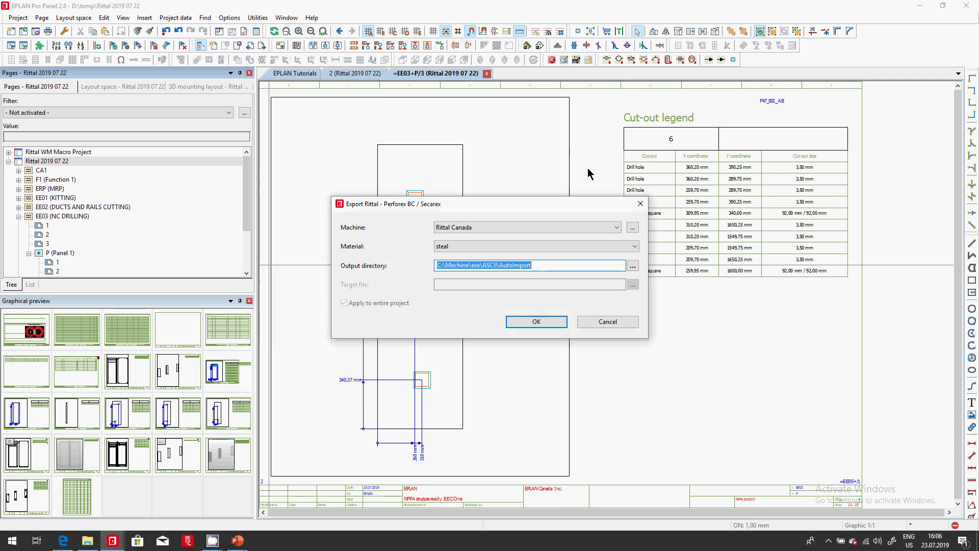
pyautogui.press('Return')
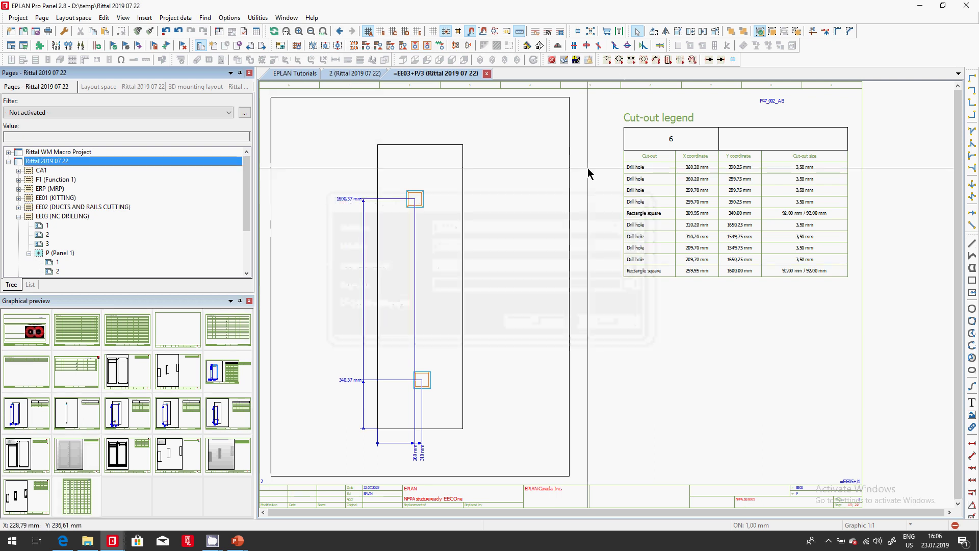
pyautogui.click(97, 208)
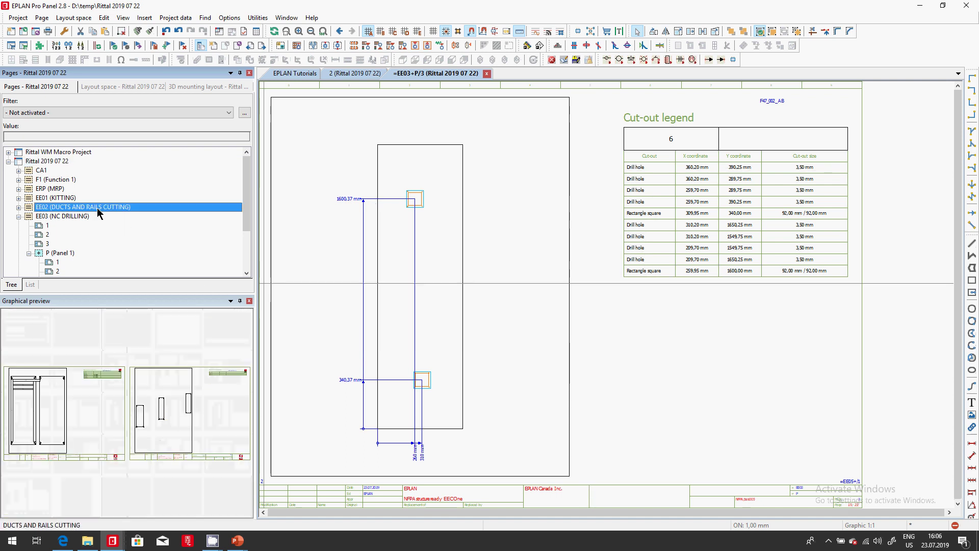
# - Open ducts-and-rails cutting page =EE02/1 and zoom into its duct-length legend
pyautogui.doubleClick(97, 207)
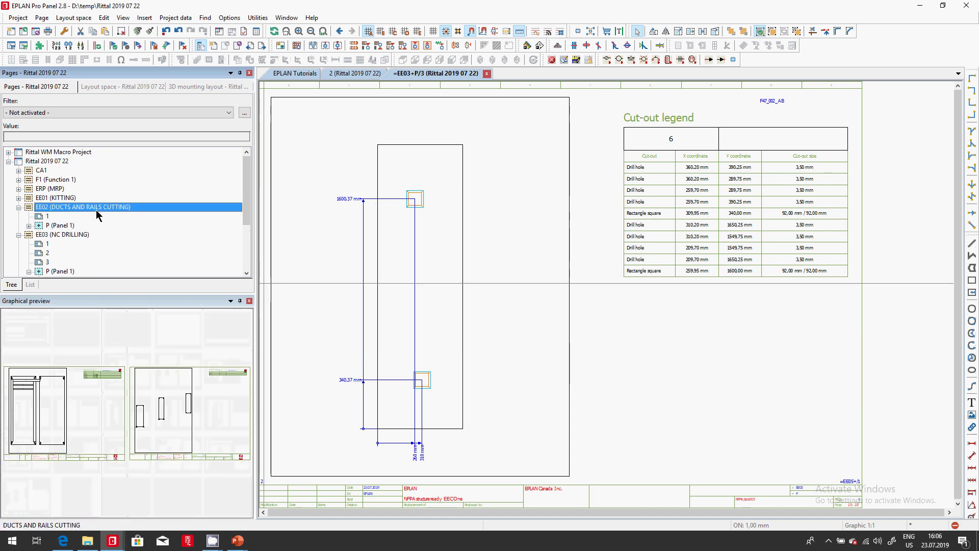
pyautogui.doubleClick(32, 421)
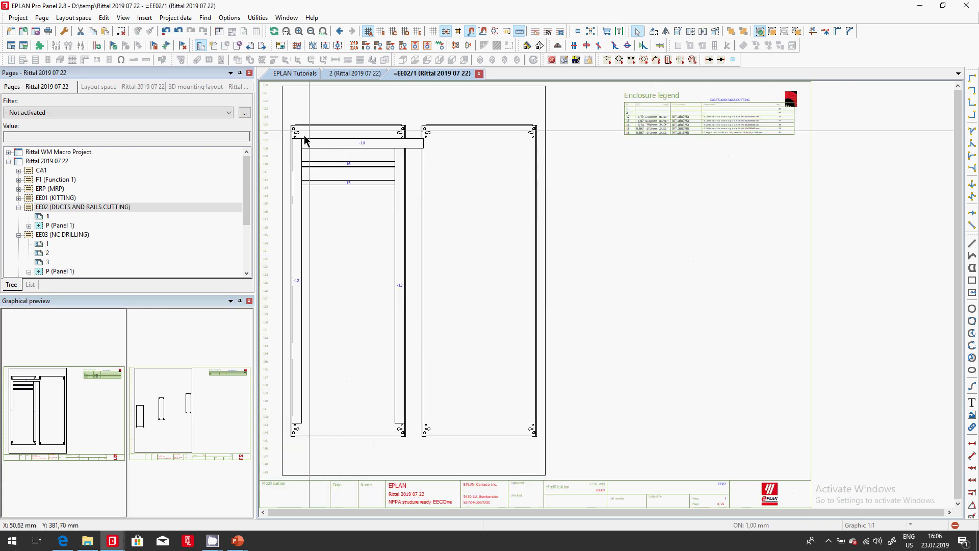
pyautogui.scroll(4, 632, 98)
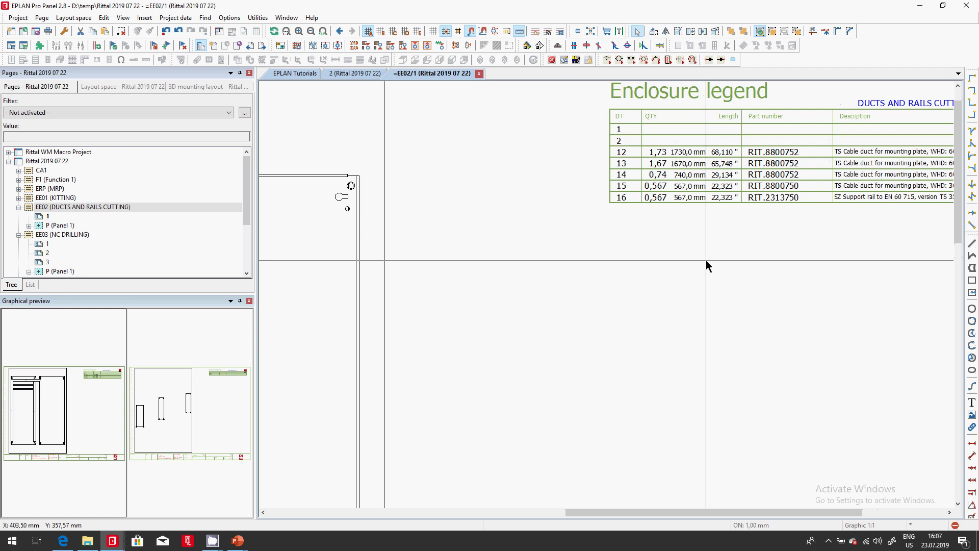
pyautogui.scroll(-4, 705, 260)
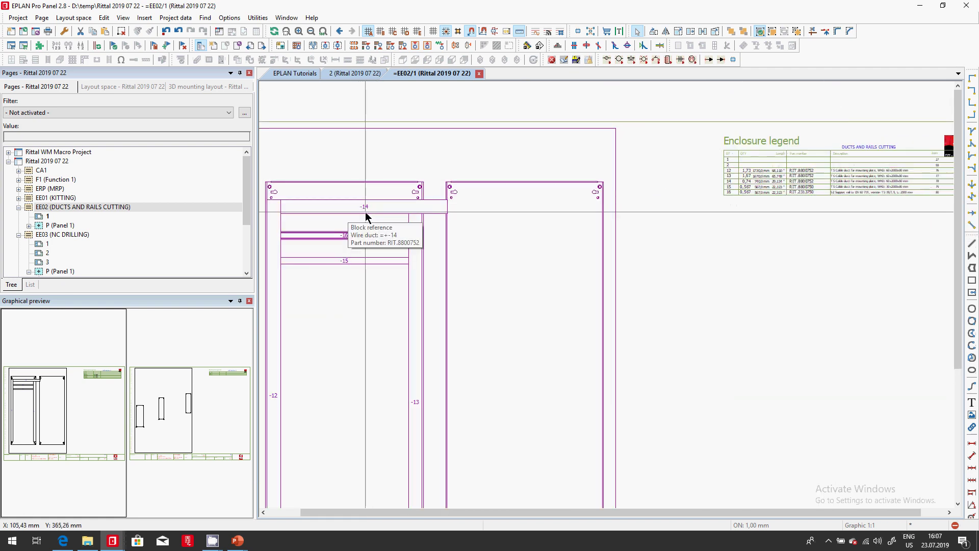
pyautogui.scroll(3, 797, 200)
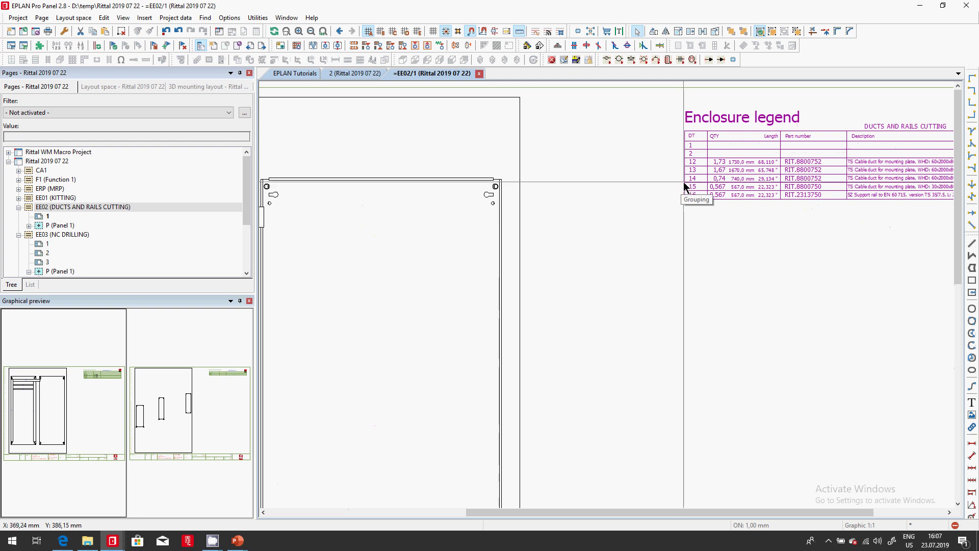
pyautogui.scroll(-3, 684, 187)
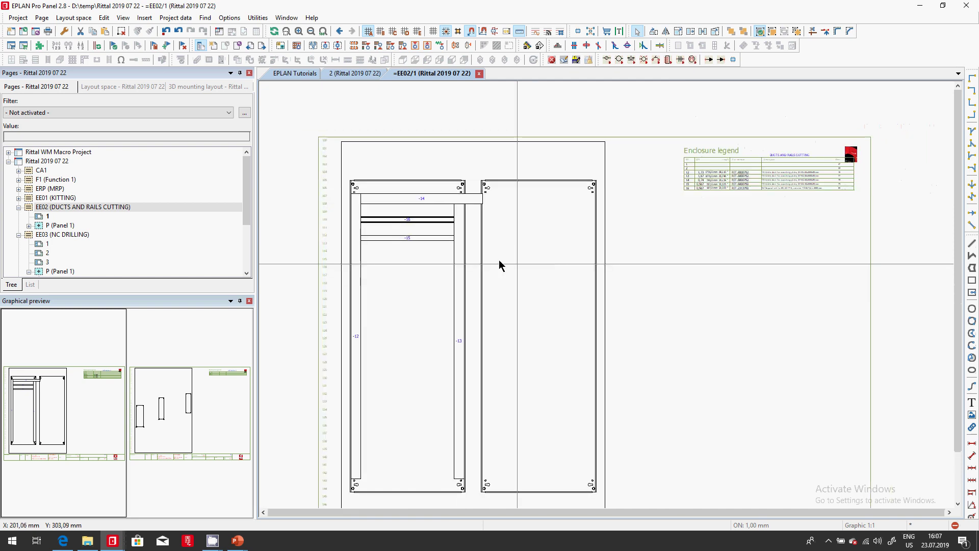
pyautogui.scroll(1, 472, 242)
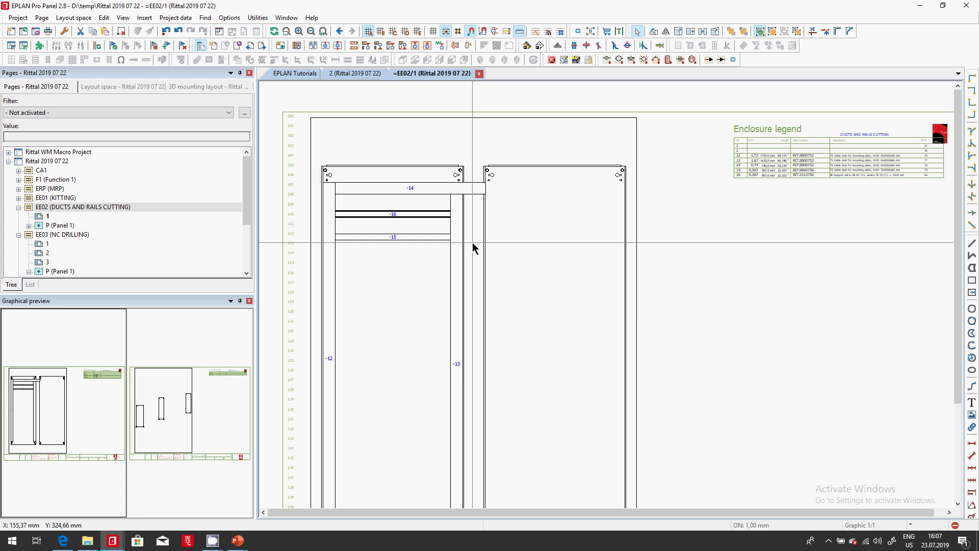
# - Open KITTING parts list page =EE01+P/1 and zoom to its six RIT.3237110 fan entries
pyautogui.click(472, 242)
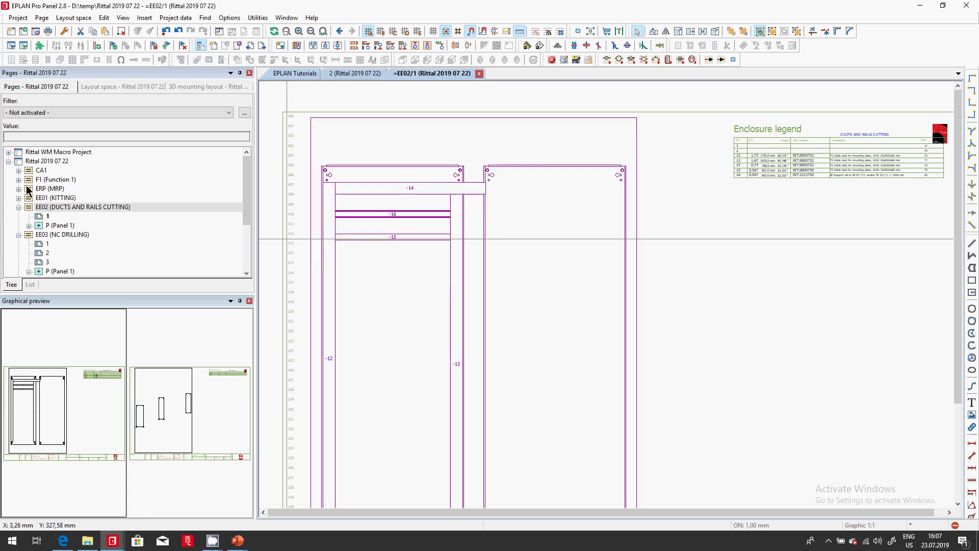
pyautogui.click(60, 200)
pyautogui.doubleClick(61, 200)
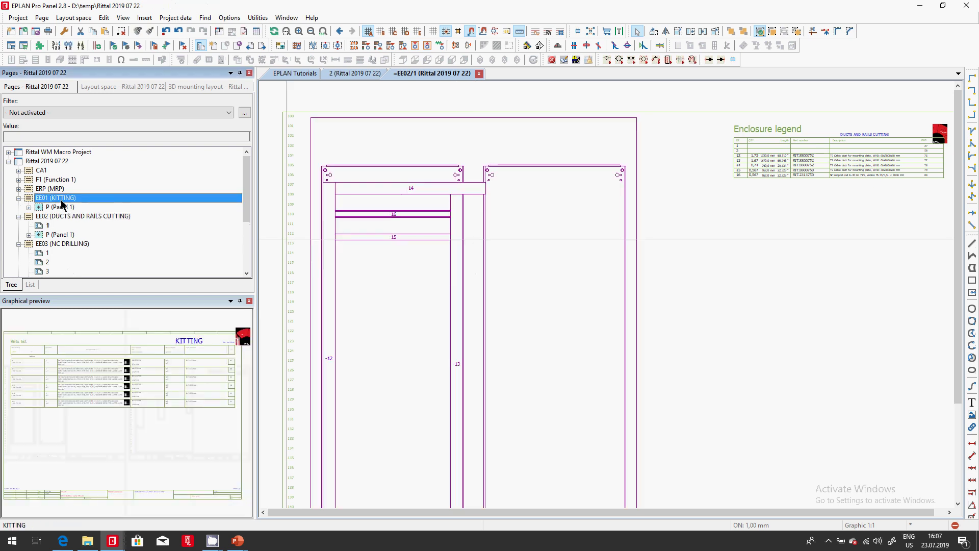
pyautogui.click(62, 208)
pyautogui.doubleClick(62, 208)
pyautogui.click(66, 217)
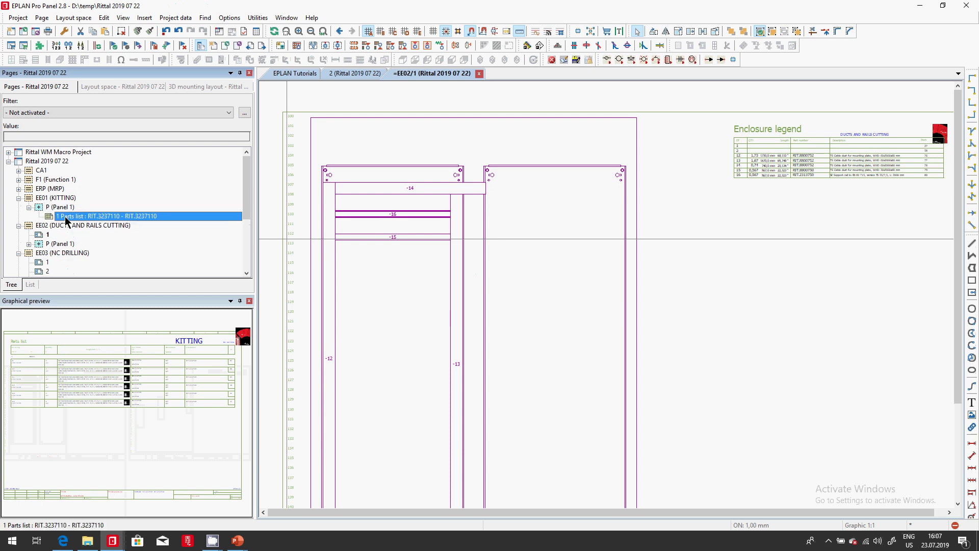
pyautogui.doubleClick(97, 366)
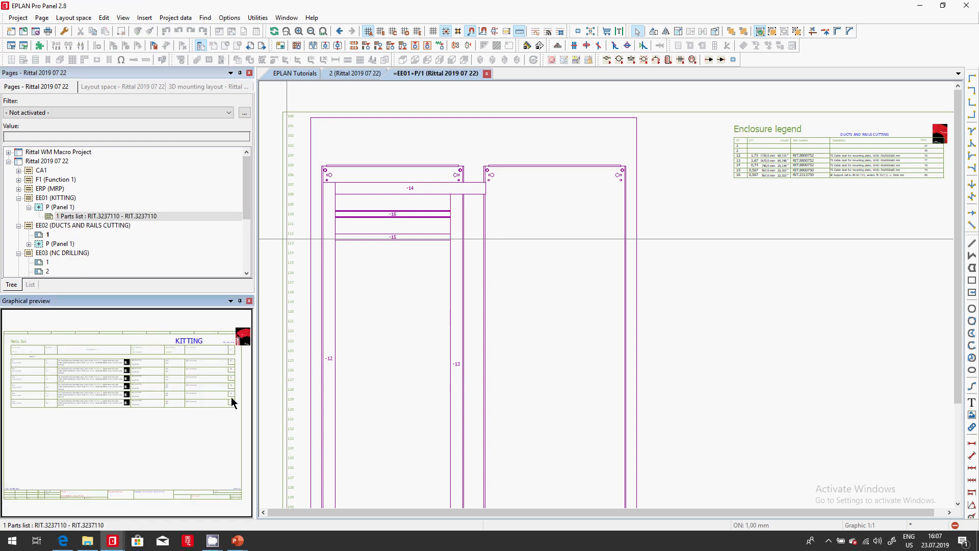
pyautogui.scroll(3, 274, 490)
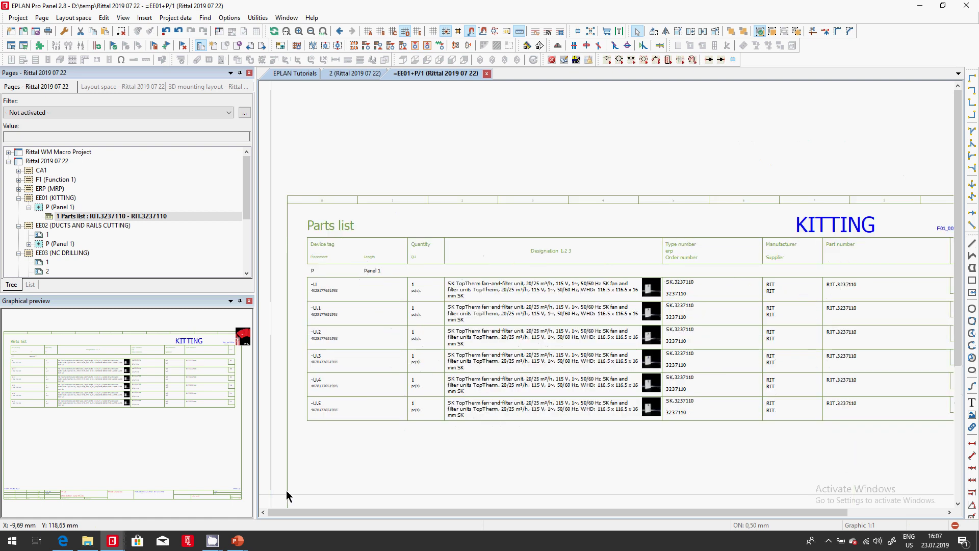
pyautogui.scroll(-2, 365, 461)
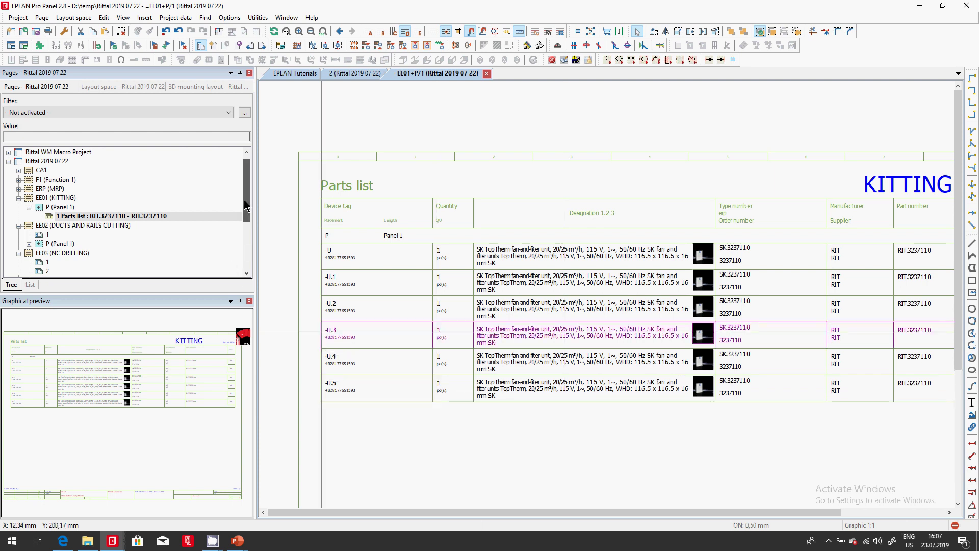
pyautogui.moveTo(244, 200); pyautogui.dragTo(248, 258)
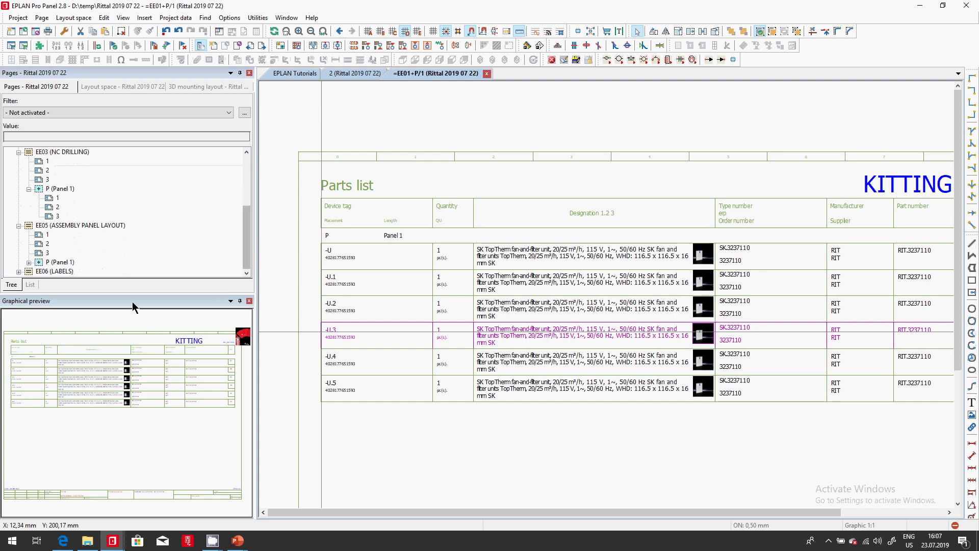
# - Open labels page =EE06+P/7, box-select the U to U.5 fan labels, then select the project
pyautogui.doubleClick(54, 271)
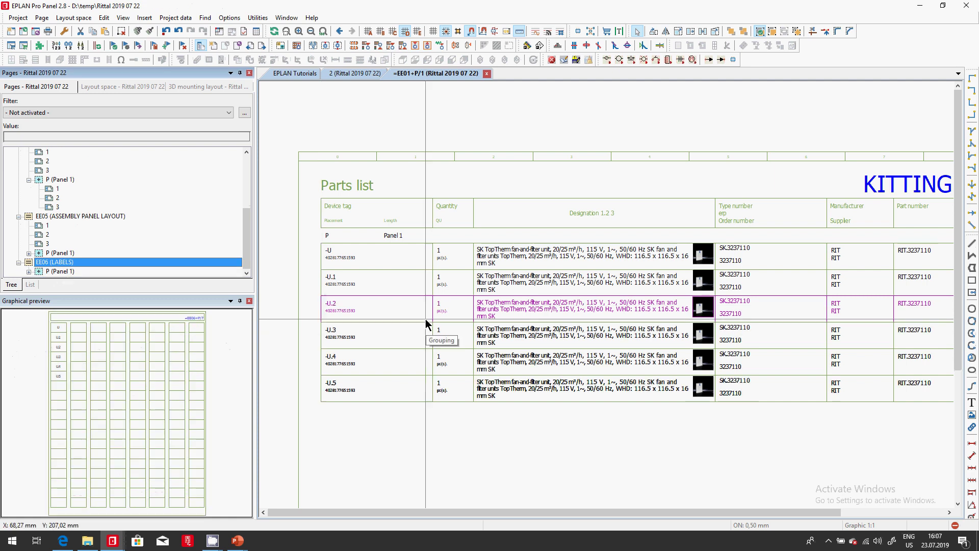
pyautogui.click(65, 386)
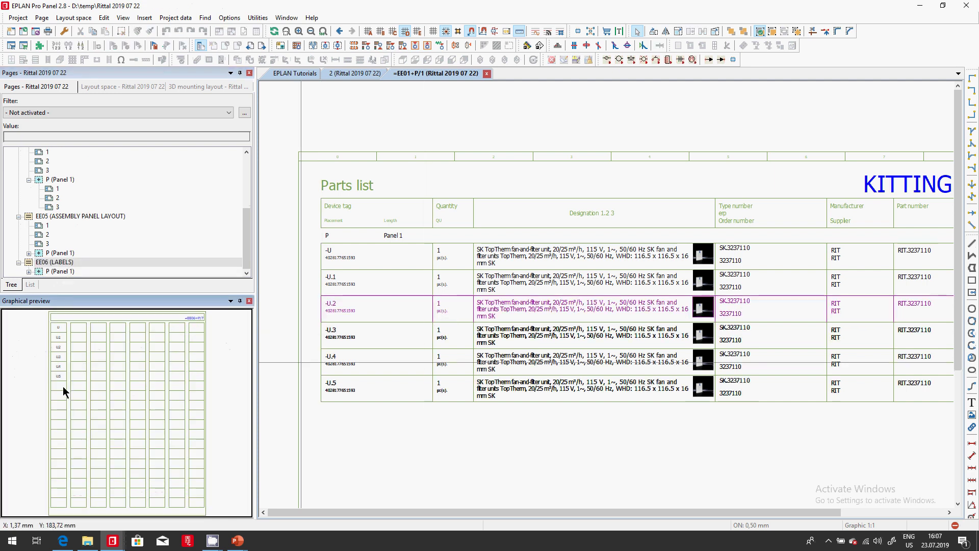
pyautogui.doubleClick(78, 373)
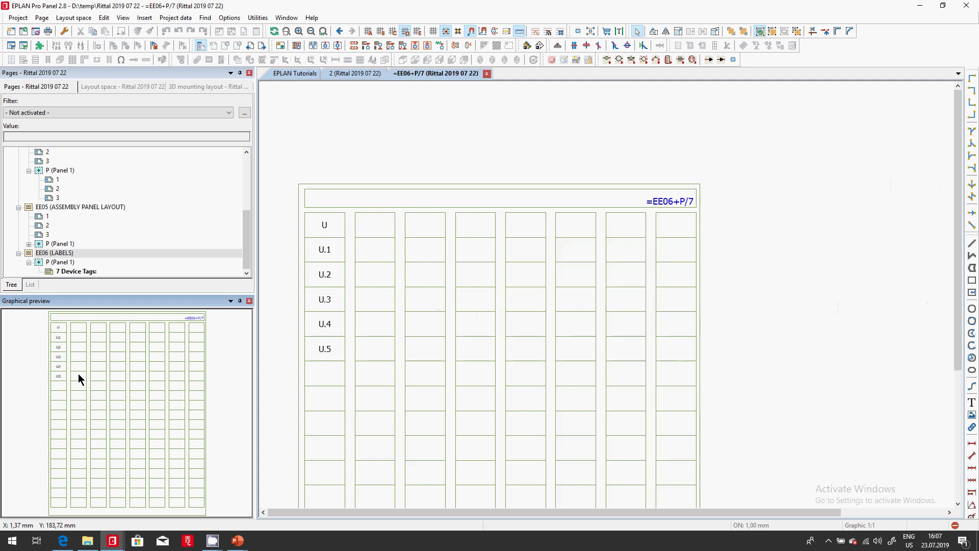
pyautogui.moveTo(284, 213); pyautogui.dragTo(378, 385)
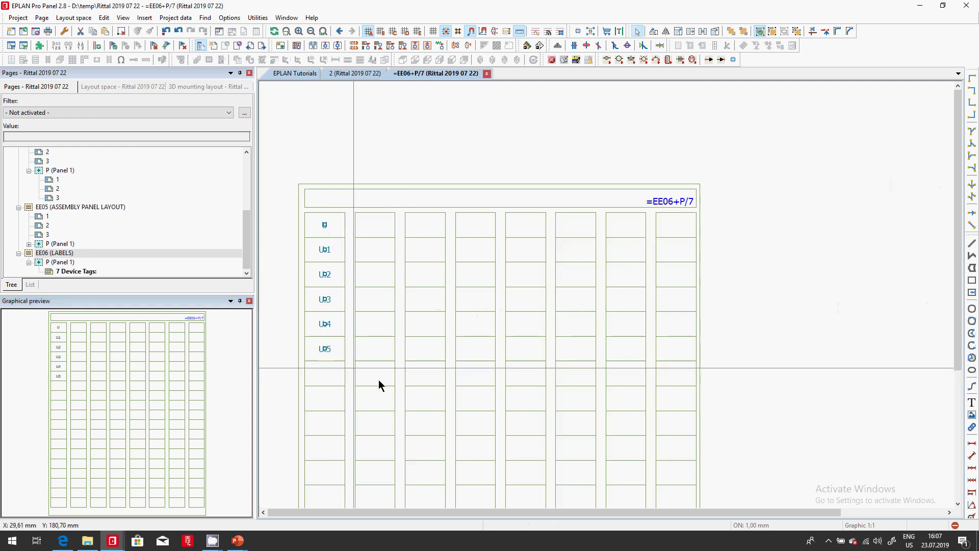
pyautogui.click(271, 262)
pyautogui.moveTo(244, 241); pyautogui.dragTo(244, 181)
pyautogui.click(54, 161)
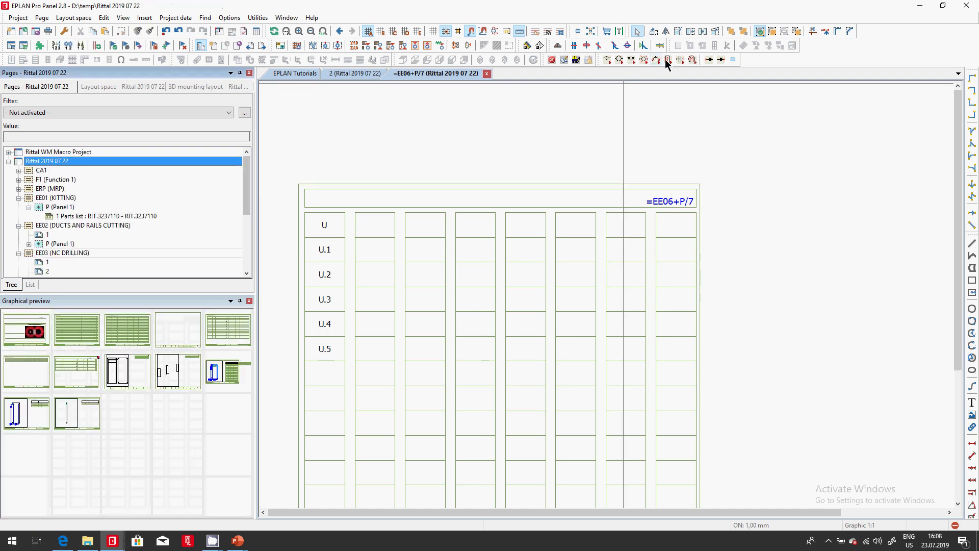